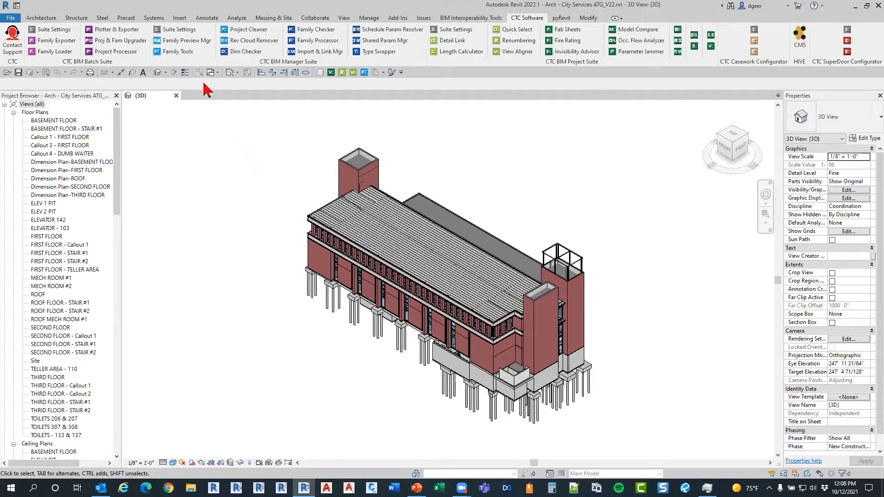
# Step: Search the model with Dim Checker for dimensions that use their actual value, leaving out those replaced with text
pyautogui.click(224, 59)
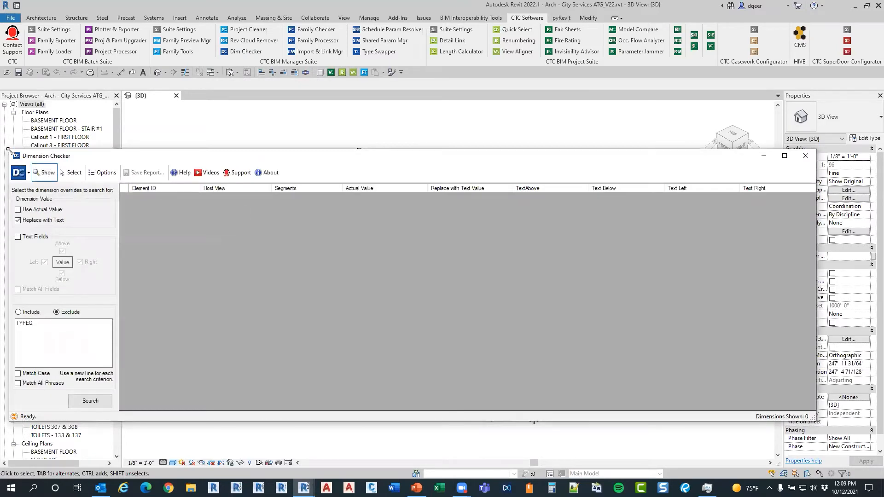
pyautogui.moveTo(9, 150); pyautogui.dragTo(170, 68)
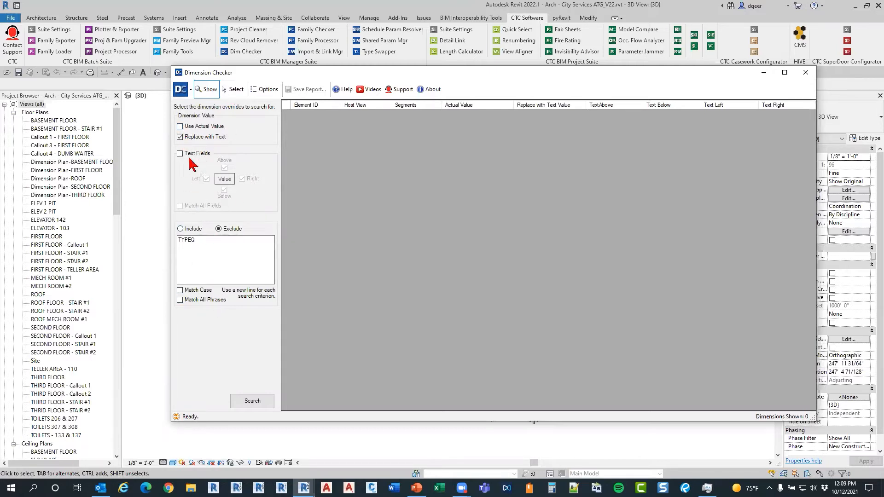
pyautogui.click(180, 126)
pyautogui.click(180, 136)
pyautogui.click(240, 397)
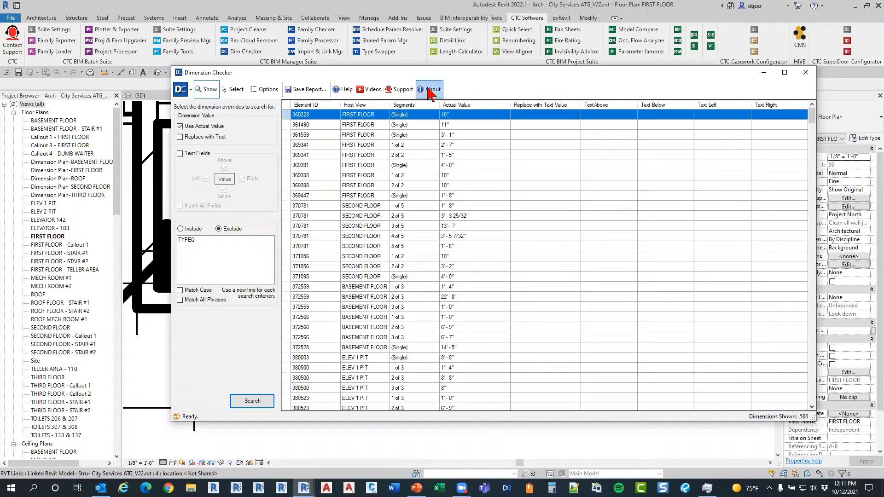
# Step: Save the search results as the workbook "All Dimensions Search Results [2021-10-12].xlsx" in the Data Sets folder and open it in Excel
pyautogui.click(315, 90)
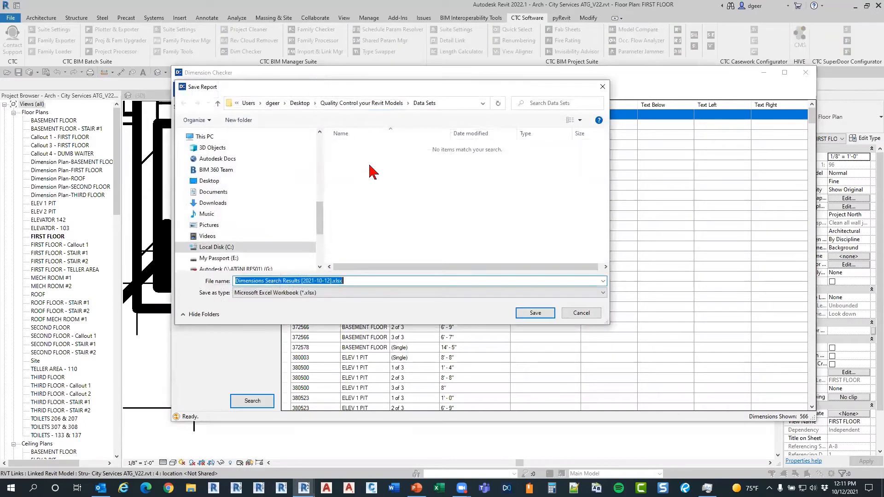
pyautogui.click(238, 282)
pyautogui.write('All')
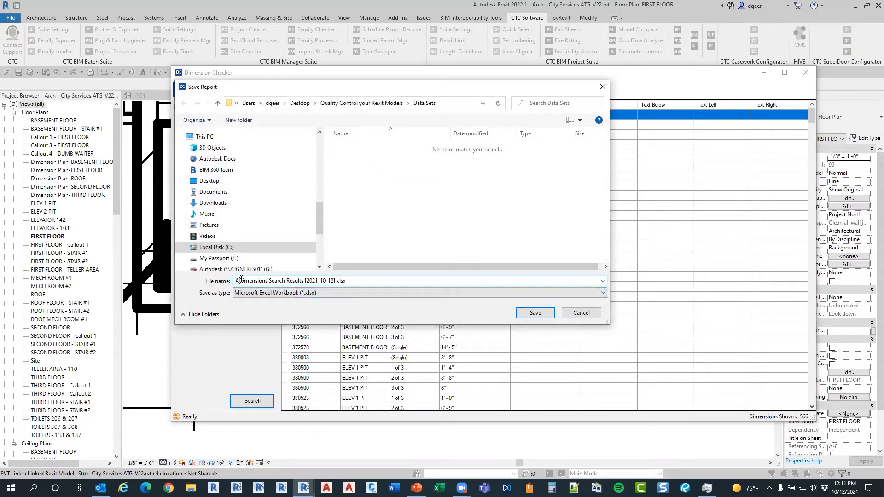
pyautogui.click(537, 313)
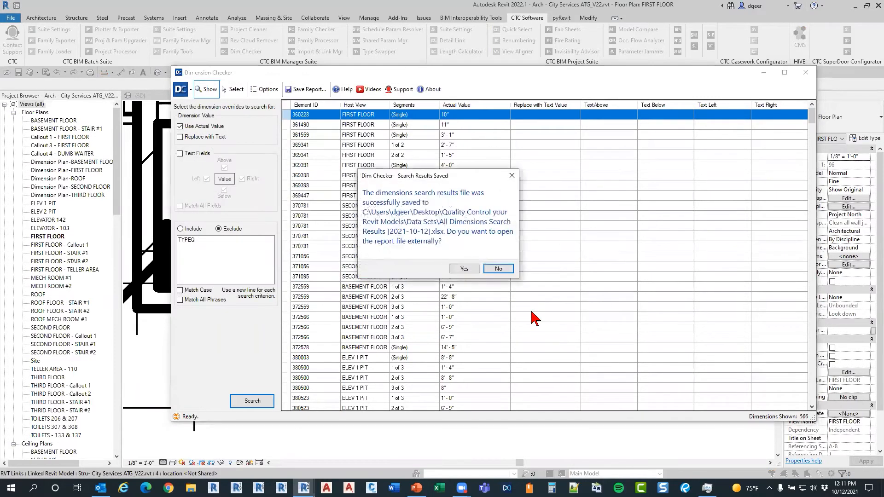
pyautogui.click(468, 267)
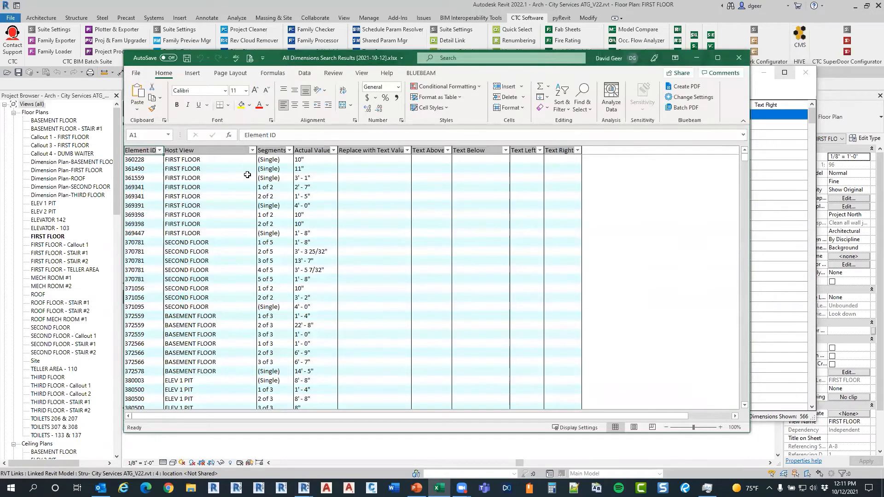
# Step: Examine the exported report's host views, actual values and added text columns, and close the workbook
pyautogui.scroll(-12, 234, 209)
pyautogui.scroll(-20, 239, 211)
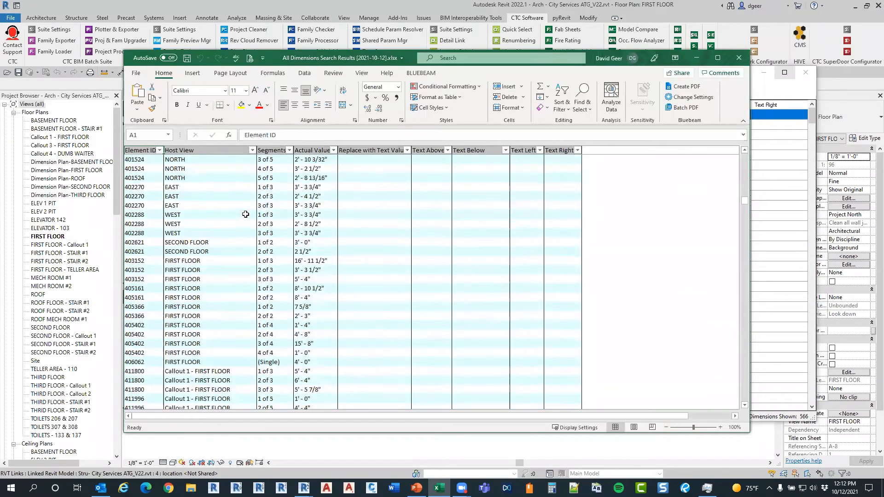
pyautogui.scroll(-15, 250, 221)
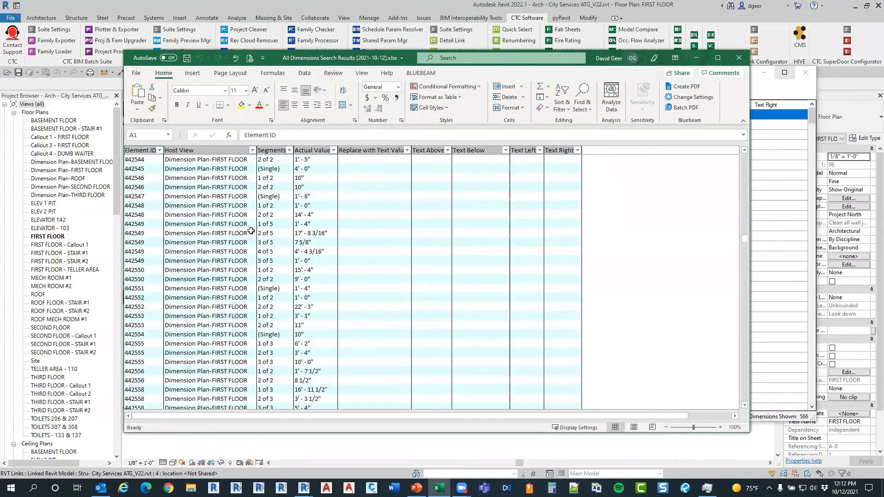
pyautogui.moveTo(745, 265); pyautogui.dragTo(748, 352)
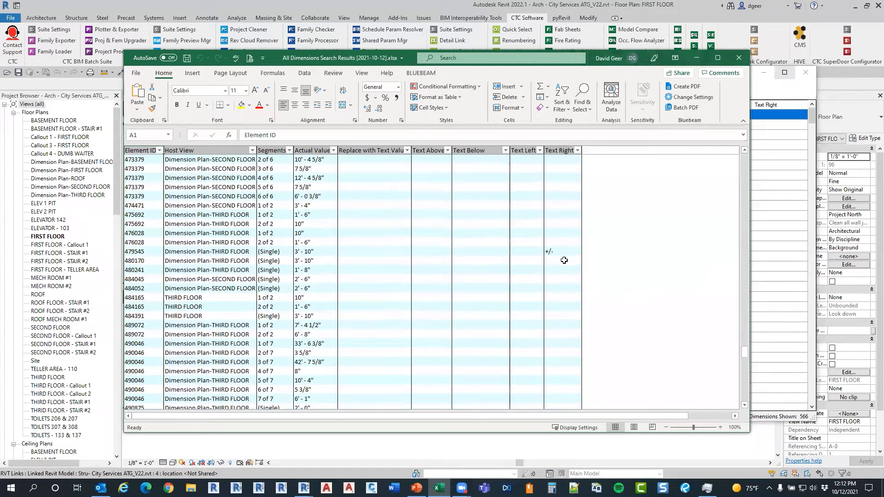
pyautogui.scroll(-5, 543, 294)
pyautogui.scroll(-9, 461, 279)
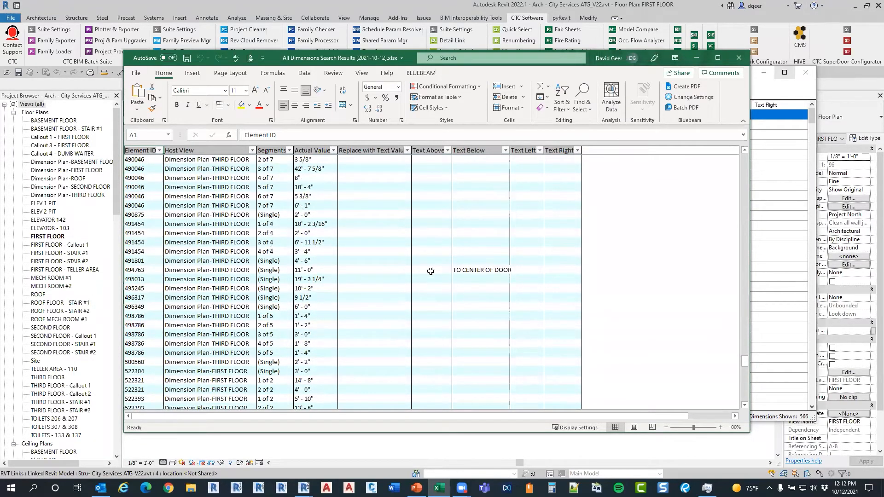
pyautogui.scroll(-20, 461, 278)
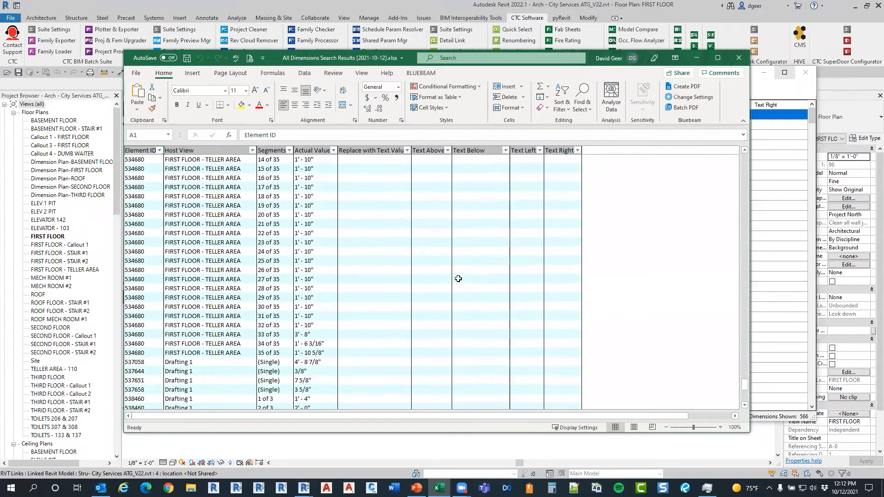
pyautogui.scroll(18, 456, 276)
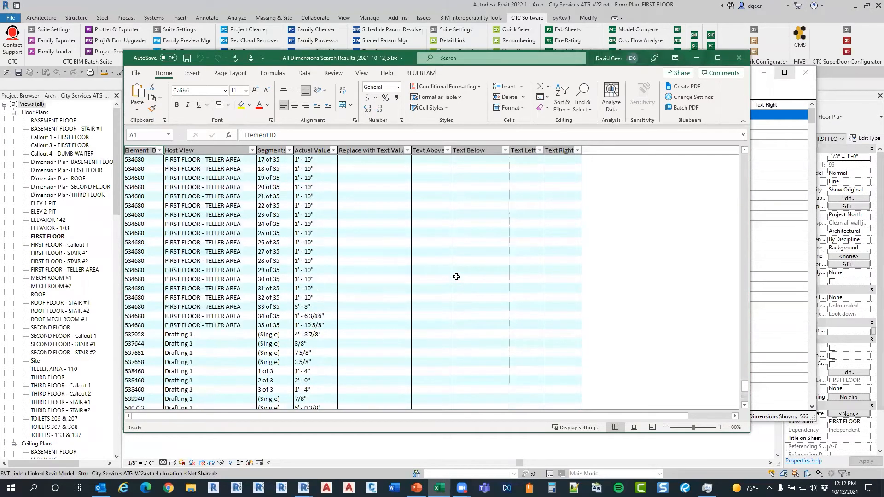
pyautogui.scroll(15, 454, 276)
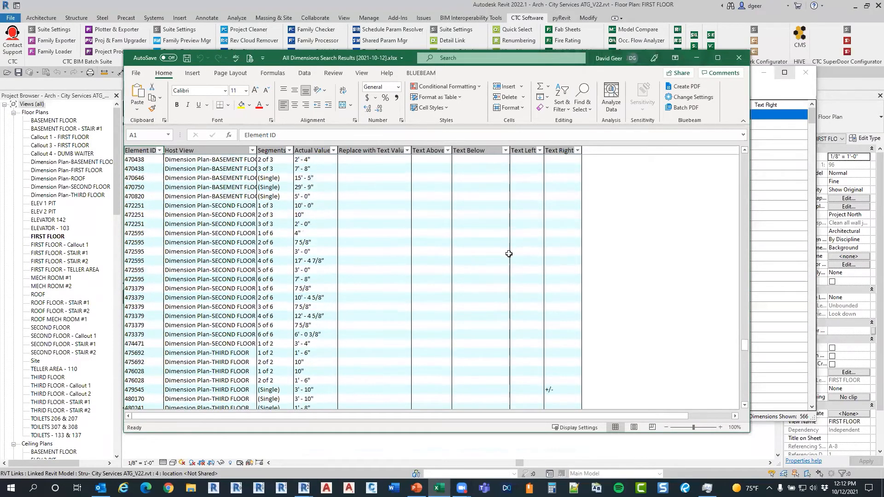
pyautogui.scroll(2, 670, 166)
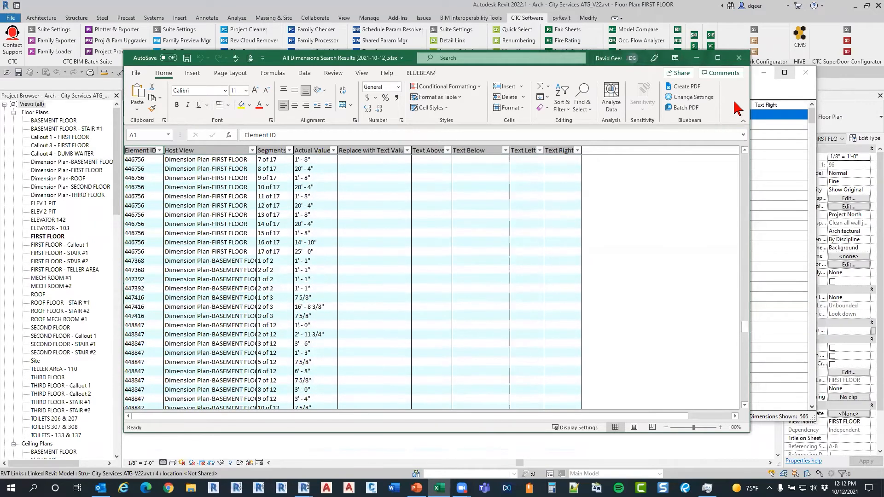
pyautogui.click(738, 58)
# Step: Switch the checker's filter to Replace with Text only, close it, and override the 10" dimension on the FIRST FLOOR plan with "11"."
pyautogui.click(180, 137)
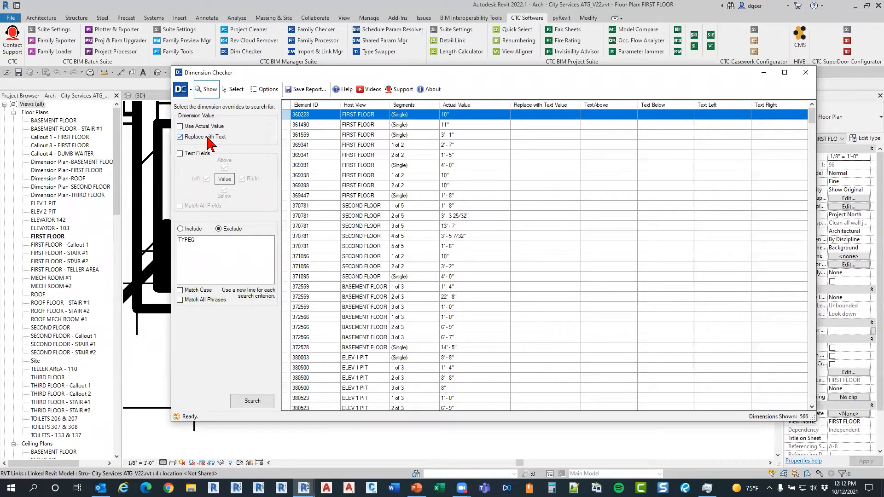
pyautogui.click(806, 72)
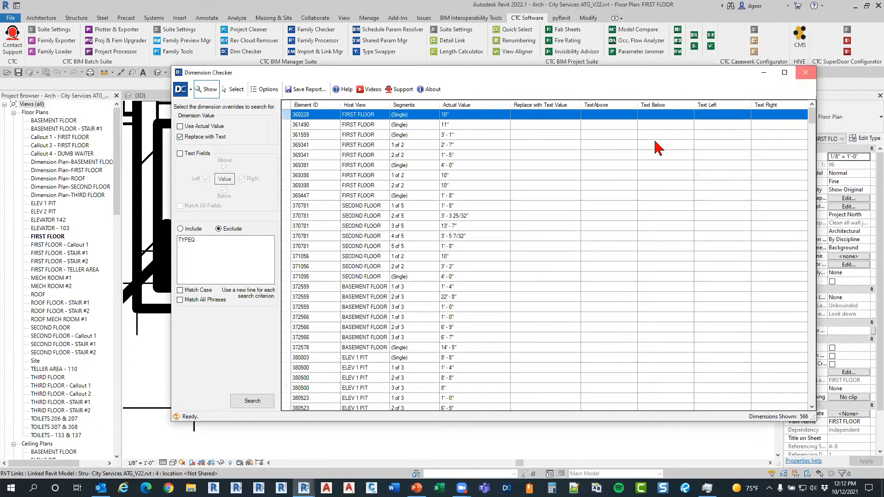
pyautogui.doubleClick(491, 290)
pyautogui.click(377, 203)
pyautogui.write('11"')
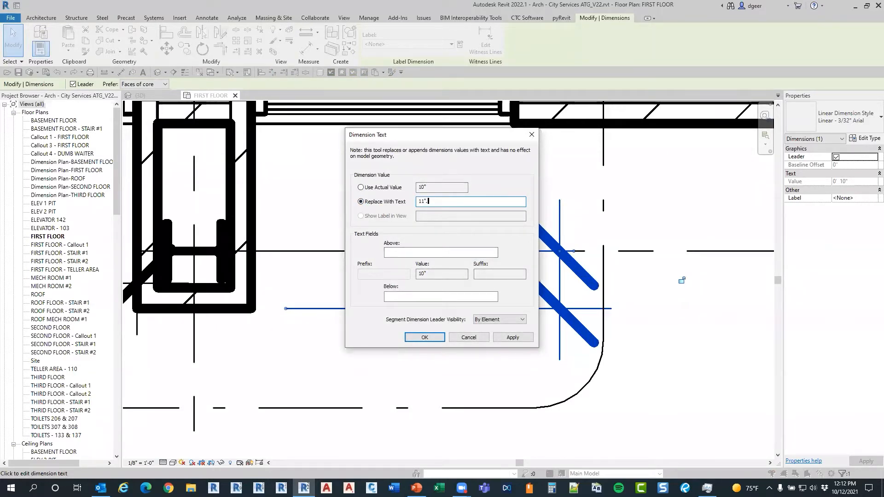
pyautogui.click(425, 337)
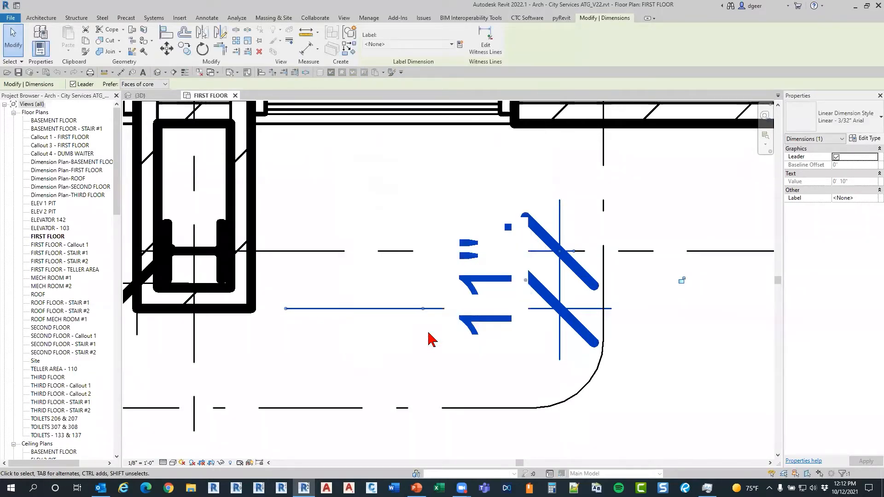
pyautogui.click(387, 381)
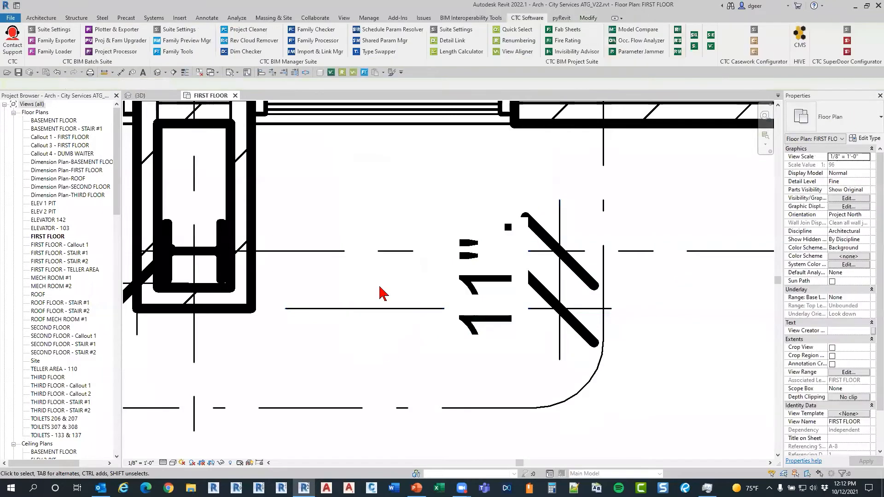
# Step: Search with Dim Checker for dimensions replaced with text and show segment 1 of 9 of dimension 442611 in its plan
pyautogui.click(247, 52)
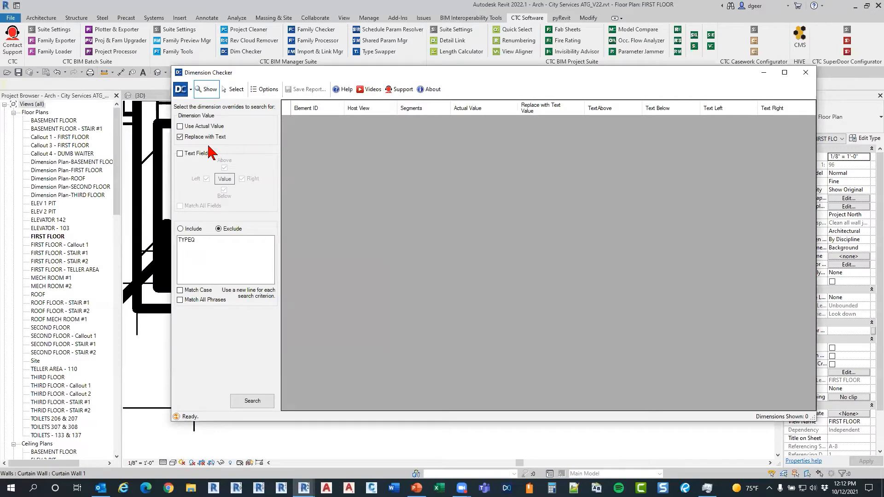
pyautogui.click(257, 401)
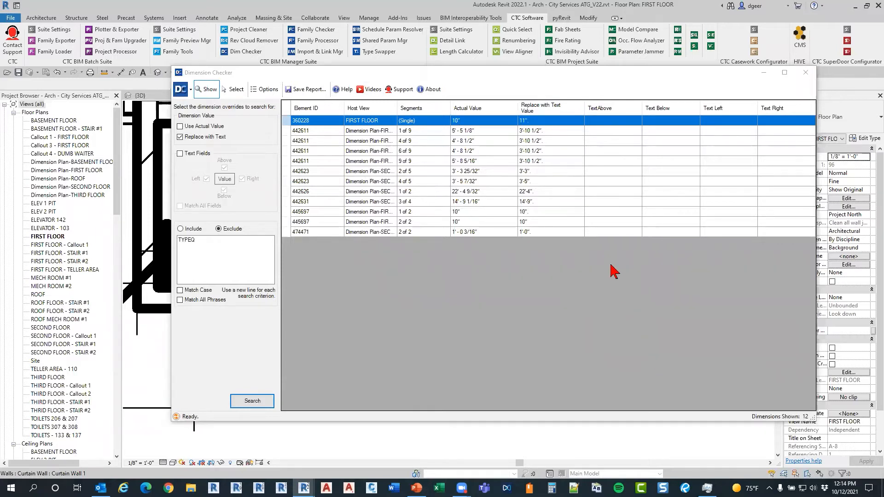
pyautogui.click(333, 131)
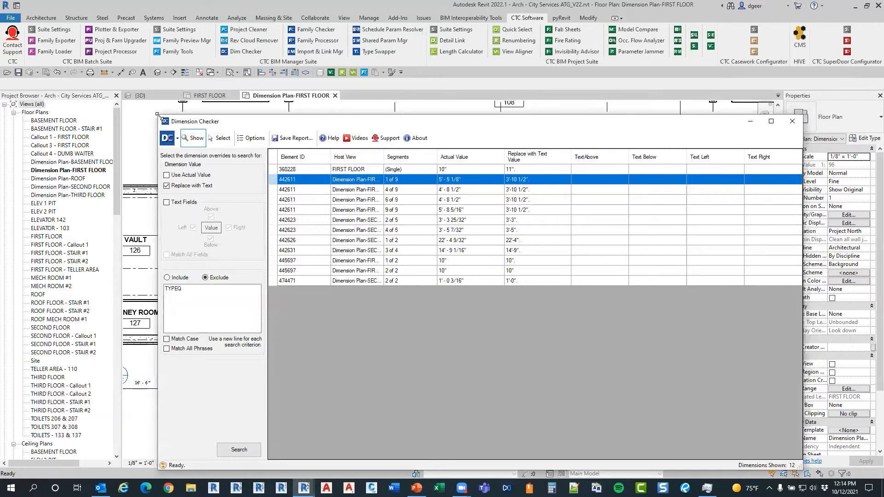
pyautogui.moveTo(157, 114); pyautogui.dragTo(417, 199)
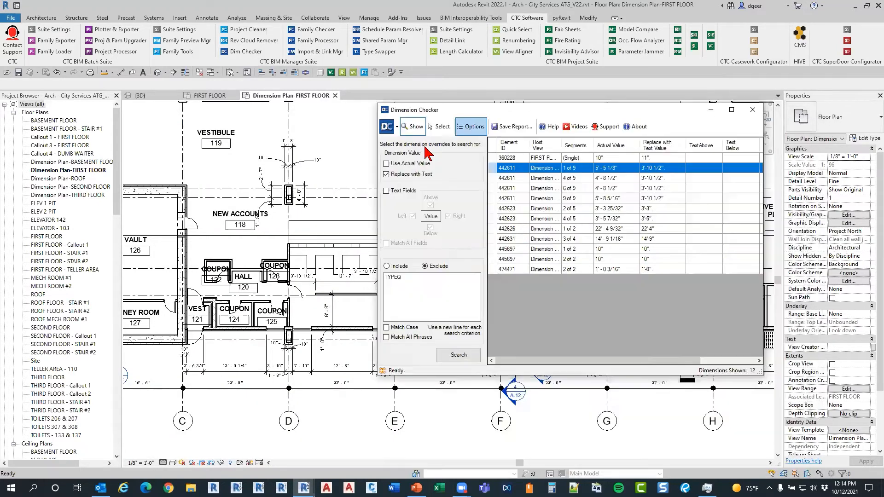
# Step: Review several of the listed text overrides in their host views on the first and second floor dimension plans
pyautogui.click(543, 179)
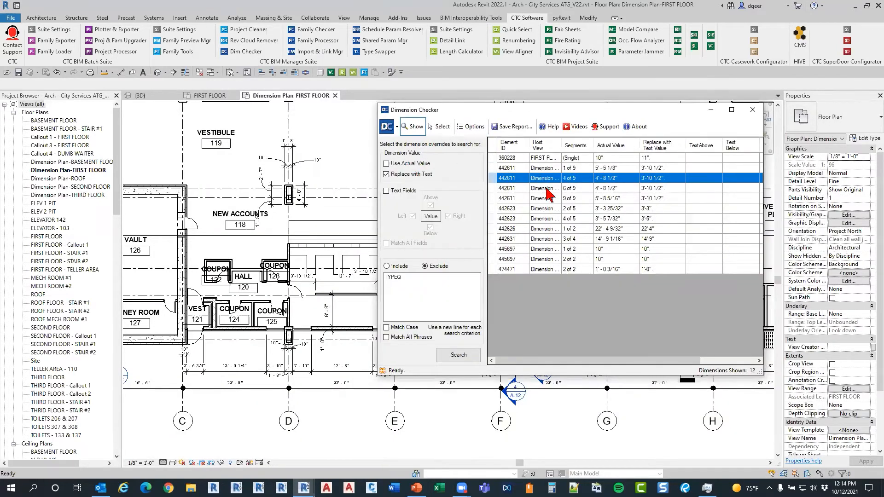
pyautogui.click(546, 260)
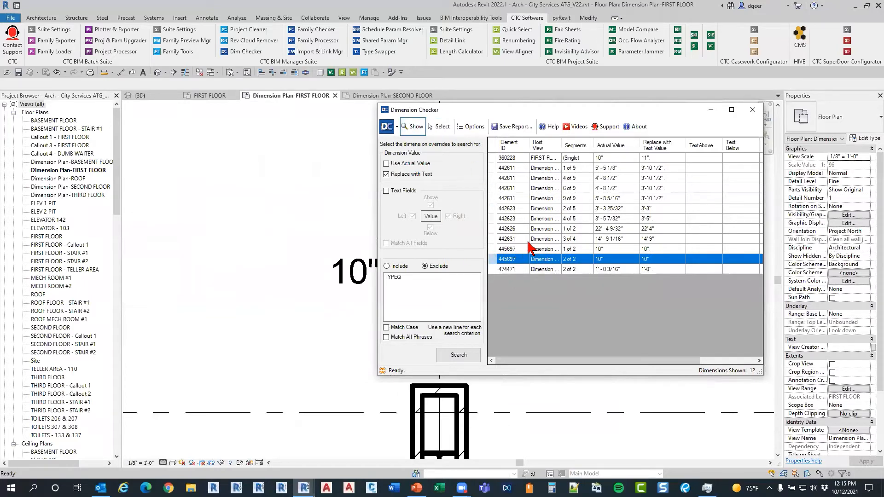
pyautogui.click(543, 249)
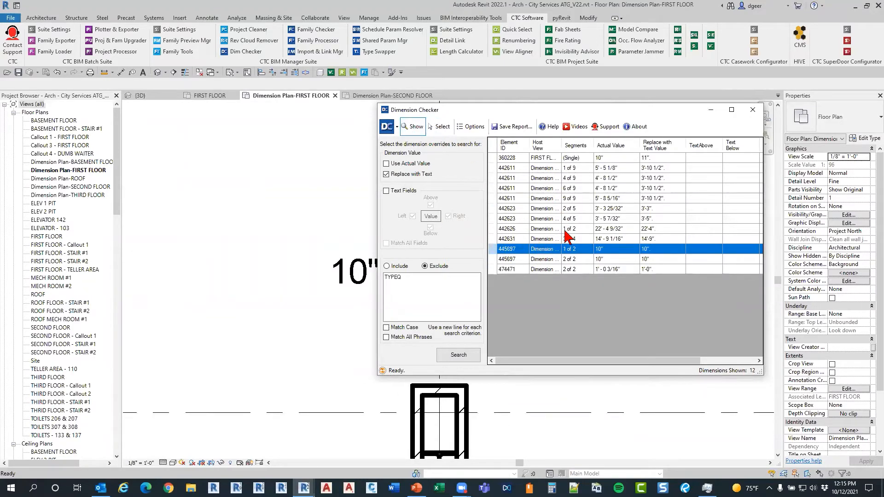
pyautogui.click(562, 228)
pyautogui.click(556, 208)
pyautogui.click(546, 169)
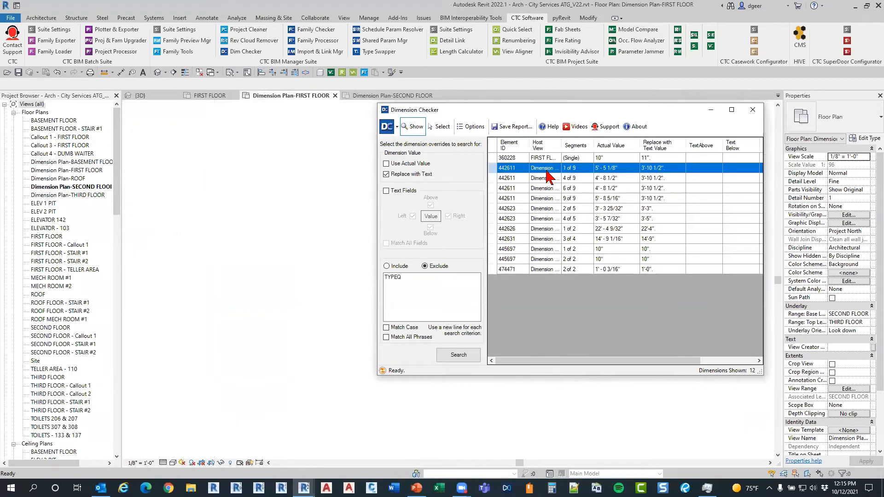
pyautogui.click(548, 178)
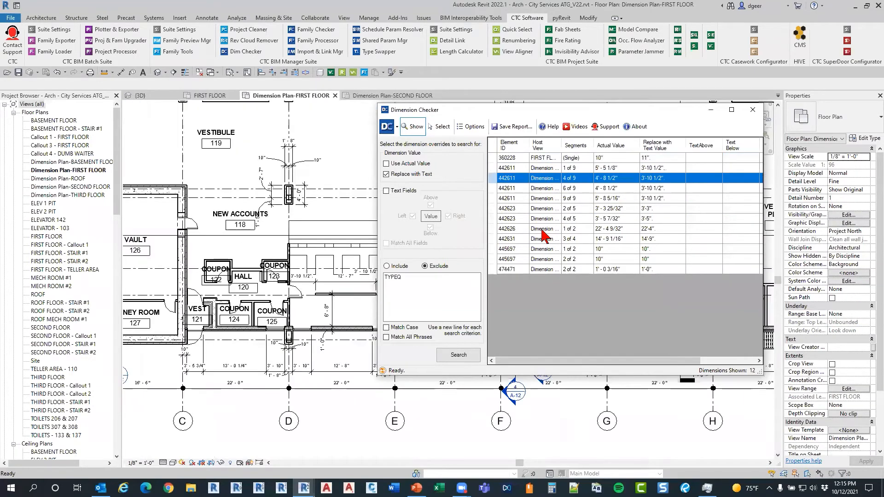
pyautogui.click(544, 259)
# Step: Locate the overridden FIRST FLOOR dimension from the results and set it back to Use Actual Value
pyautogui.click(534, 158)
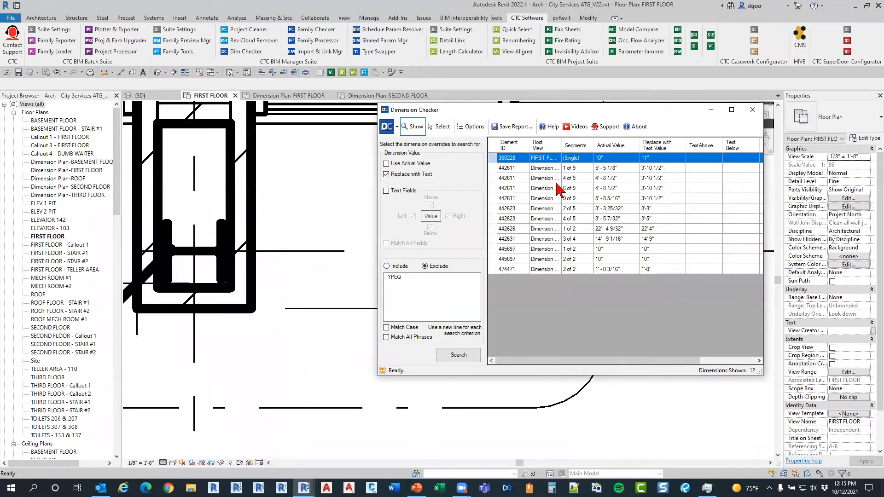
pyautogui.moveTo(489, 112); pyautogui.dragTo(150, 144)
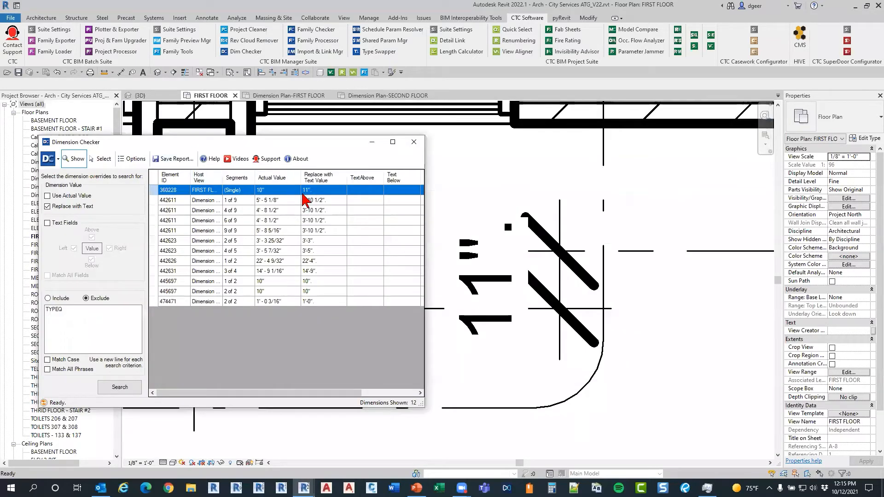
pyautogui.click(505, 286)
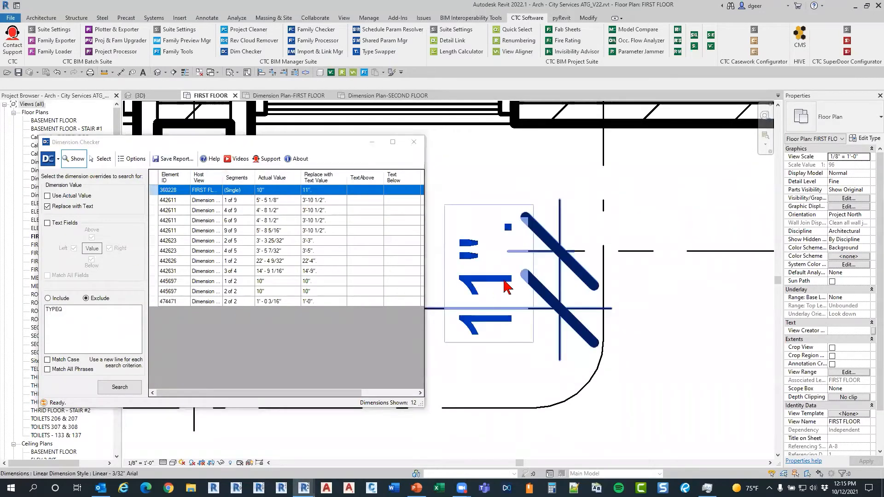
pyautogui.click(498, 302)
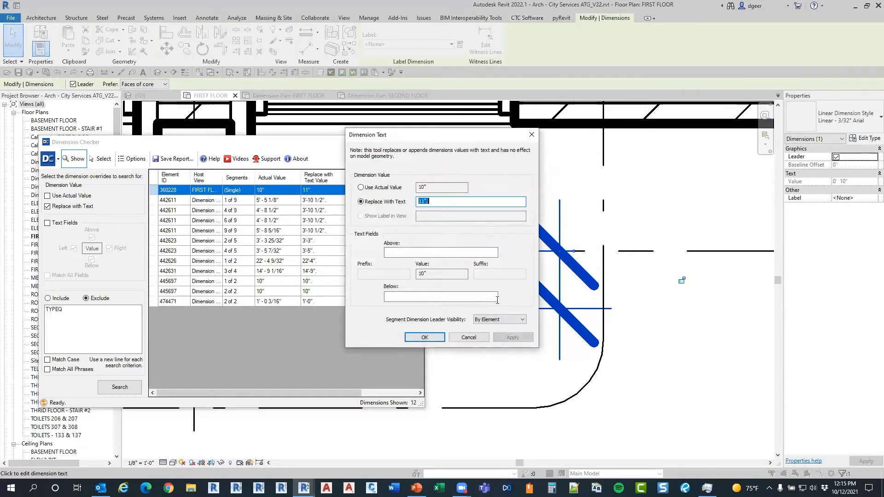
pyautogui.click(391, 187)
pyautogui.click(441, 338)
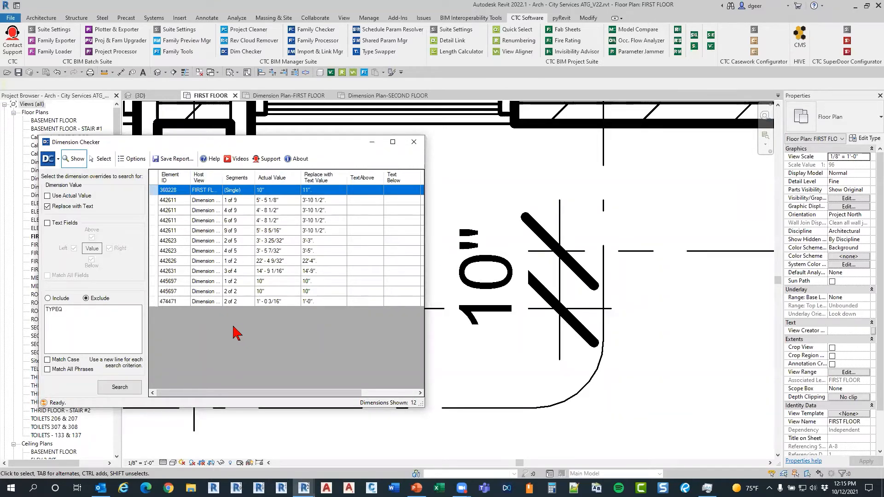
# Step: Show several listed text overrides, including dimensions 442611, 442623 and 474471, in their first and second floor dimension plans
pyautogui.click(327, 201)
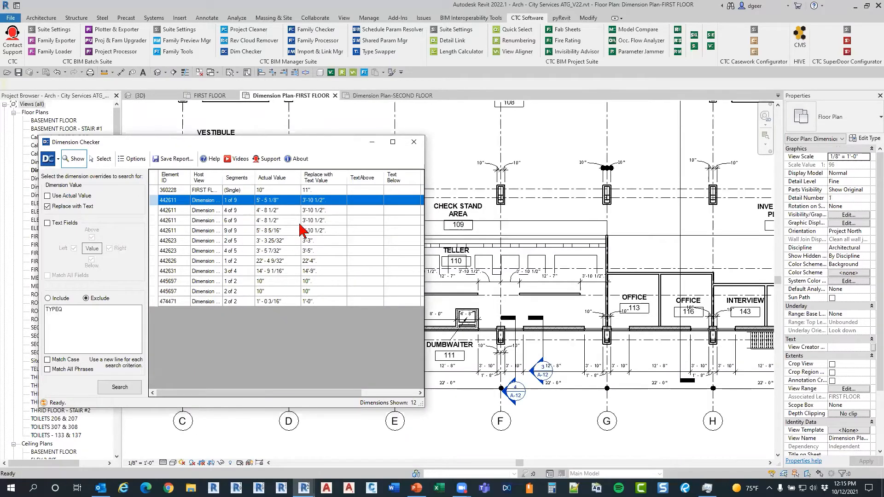
pyautogui.click(302, 240)
pyautogui.click(307, 261)
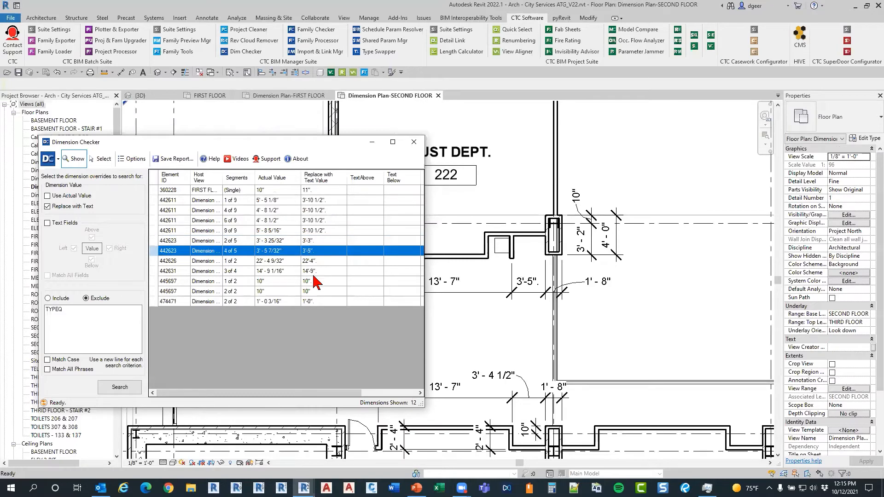
pyautogui.click(310, 291)
pyautogui.click(309, 302)
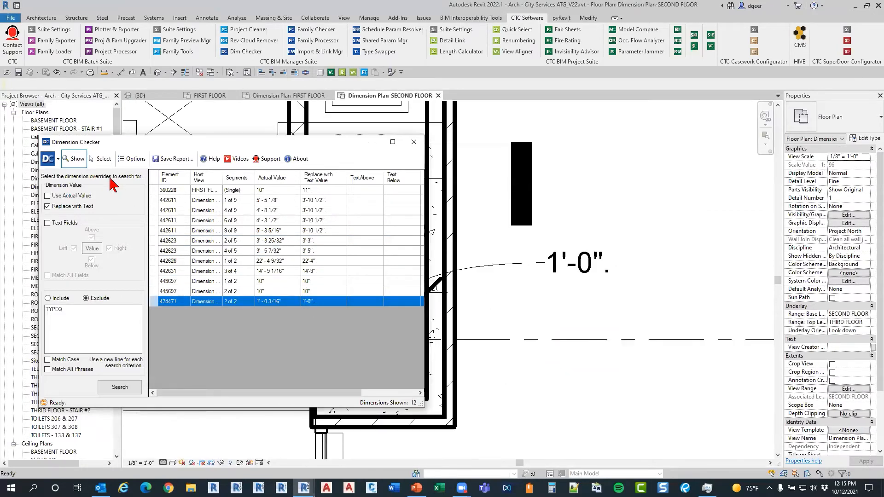
# Step: Select dimension 442623 in the SECOND FLOOR dimension plan from its 2 of 5 result and inspect its 3'-5". segment up close
pyautogui.click(100, 159)
pyautogui.click(313, 243)
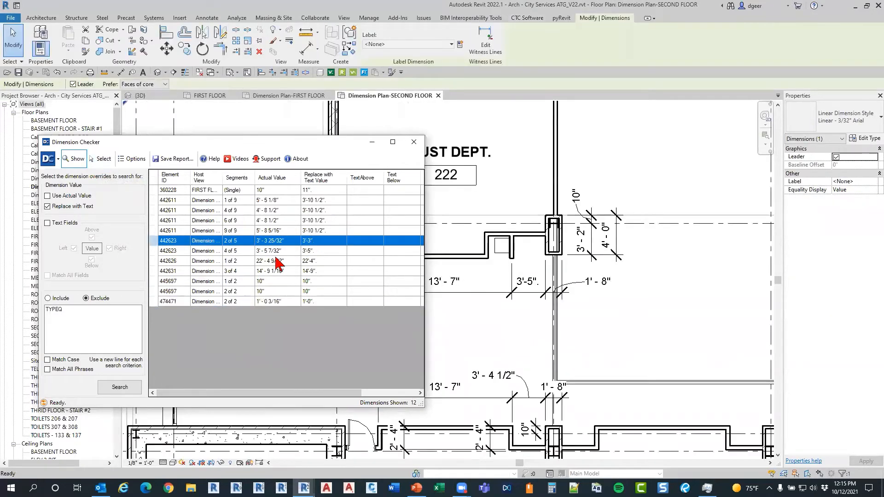
pyautogui.click(101, 159)
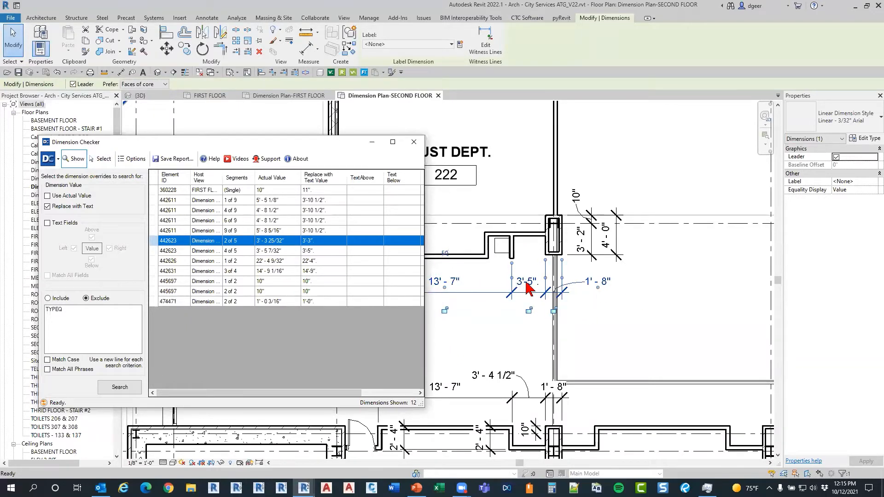
pyautogui.scroll(4, 529, 284)
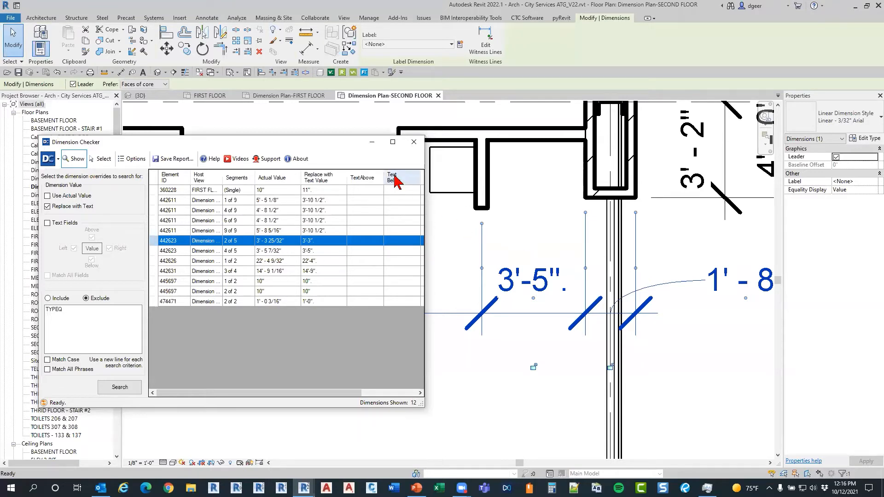
# Step: Close the Dimension Checker and examine the full dimension string below TRUST DEPT. room 222
pyautogui.click(413, 142)
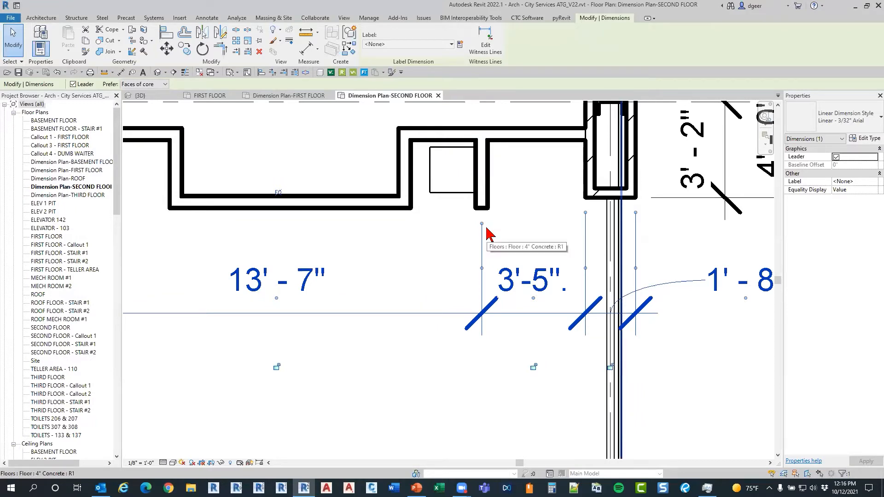
pyautogui.scroll(-3, 452, 237)
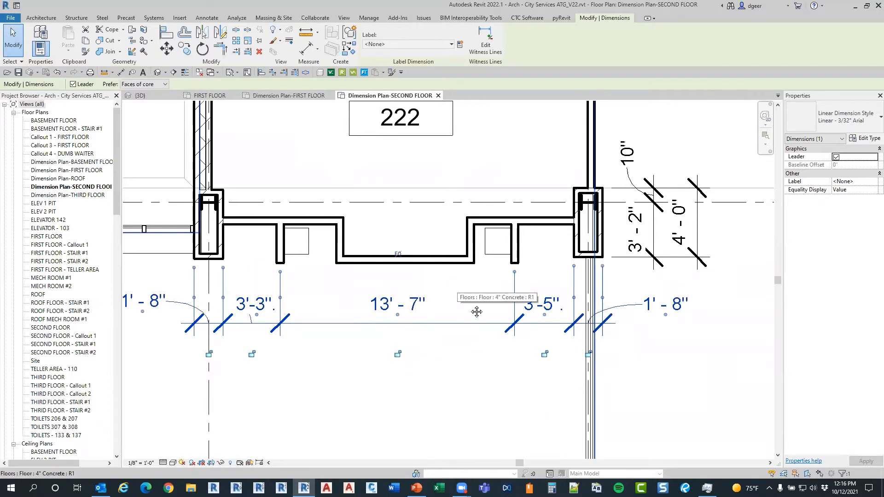
pyautogui.moveTo(477, 312); pyautogui.dragTo(488, 335, button='middle')
pyautogui.moveTo(473, 304); pyautogui.dragTo(516, 310, button='middle')
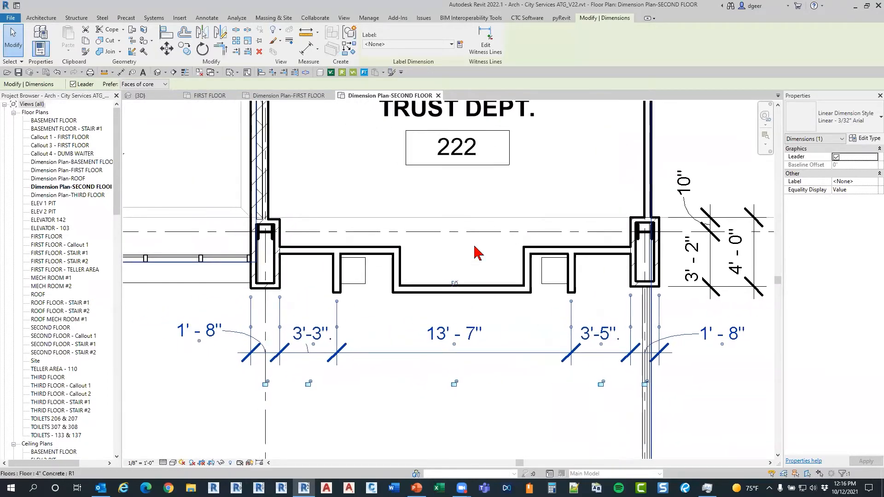
pyautogui.click(475, 247)
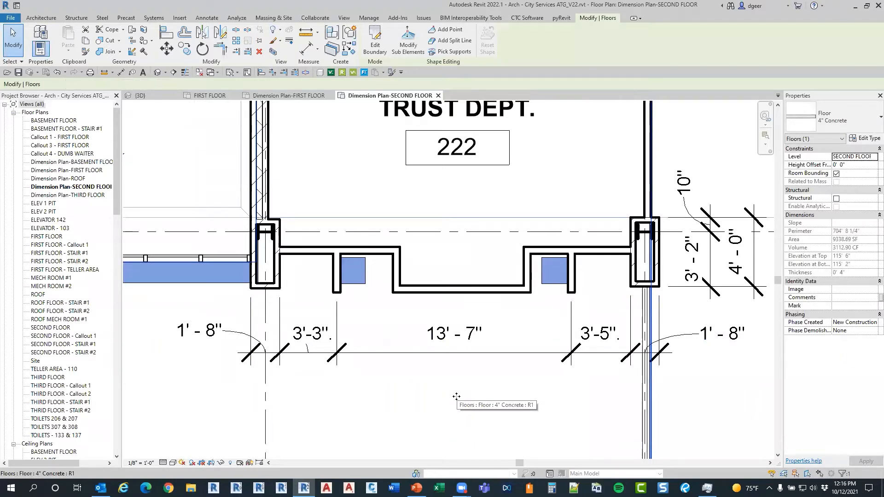
pyautogui.click(368, 18)
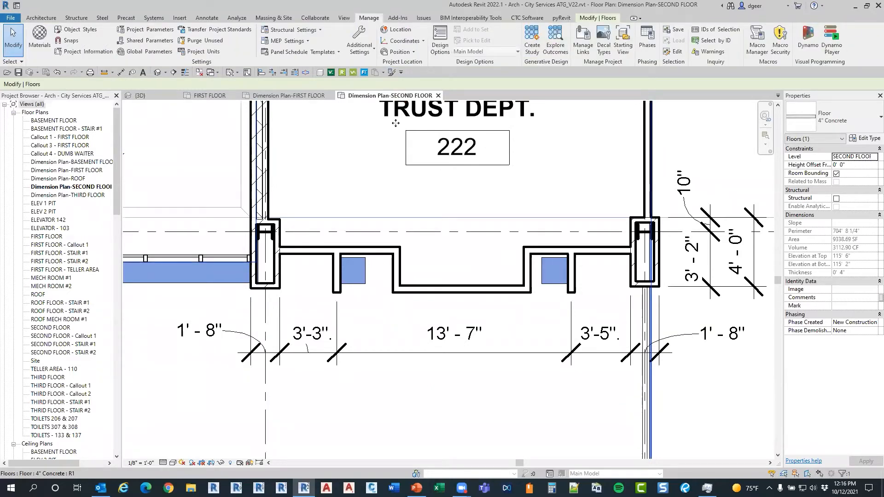
# Step: Reopen Dim Checker and search for dimensions with Use Actual Value and Text Fields enabled, Replace with Text disabled and TYPEQ excluded
pyautogui.click(534, 18)
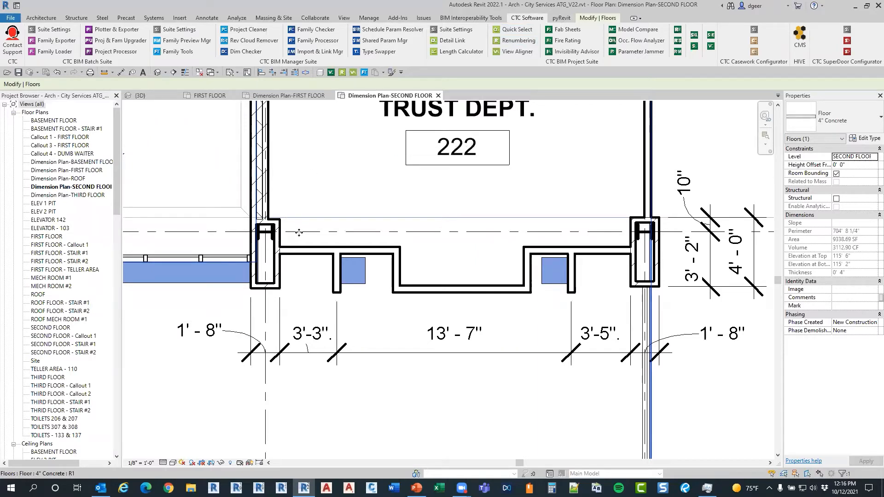
pyautogui.scroll(-2, 299, 235)
pyautogui.scroll(-1, 388, 336)
pyautogui.click(279, 324)
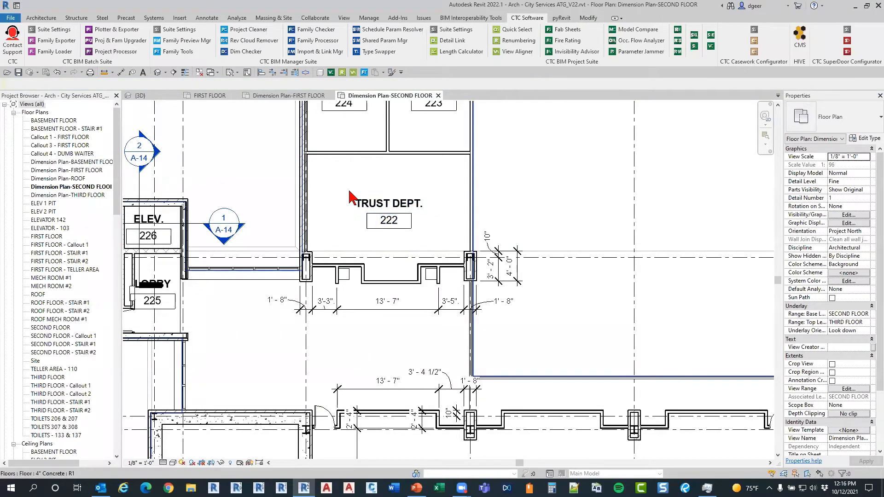
pyautogui.click(246, 51)
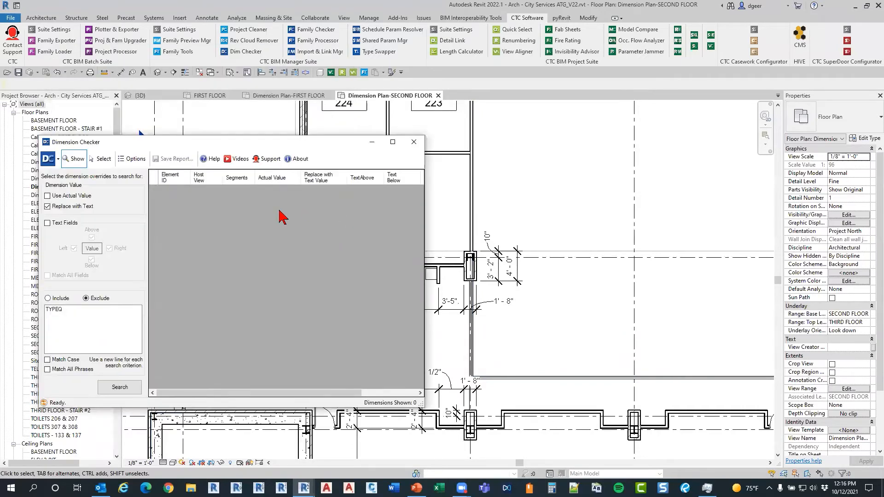
pyautogui.click(47, 224)
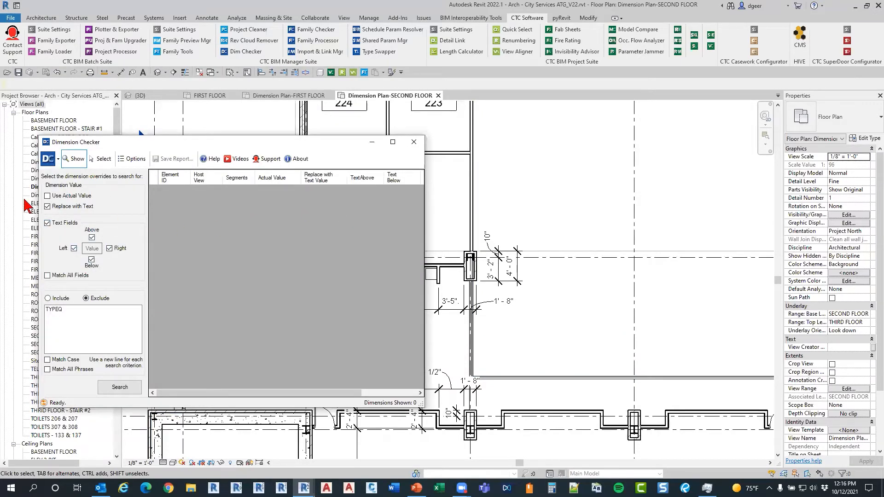
pyautogui.click(48, 208)
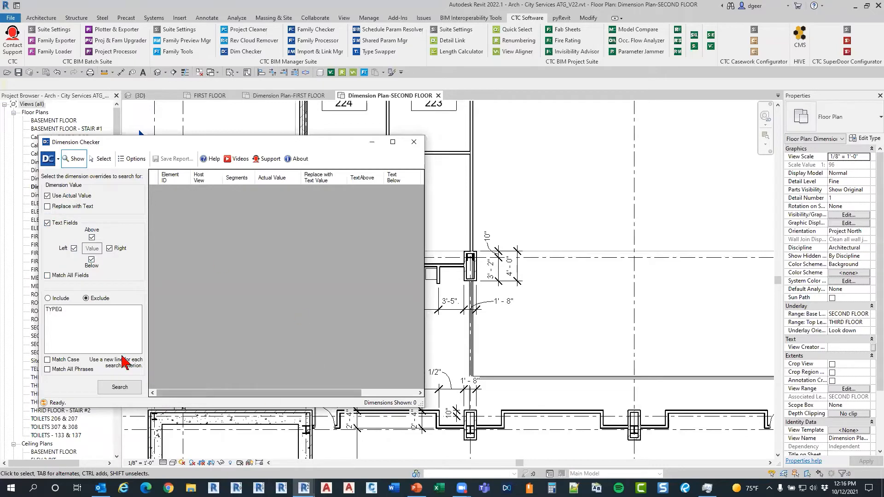
pyautogui.click(47, 206)
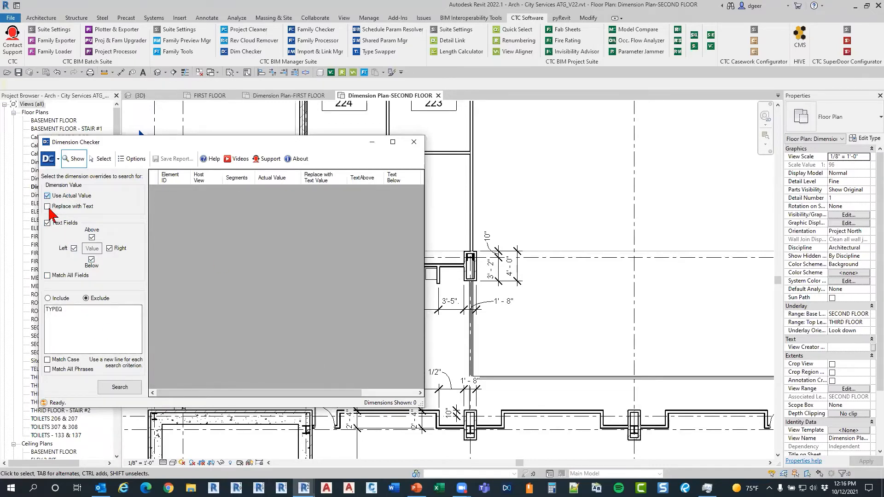
pyautogui.click(48, 206)
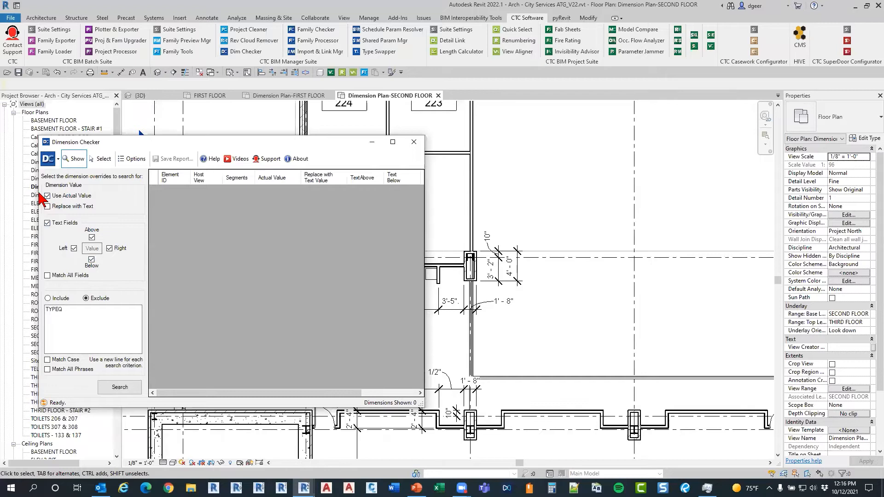
pyautogui.click(130, 388)
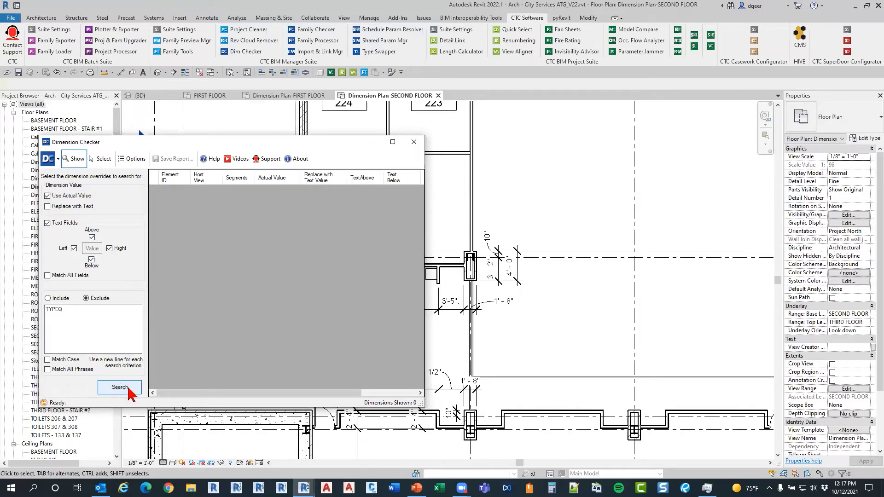
pyautogui.click(126, 388)
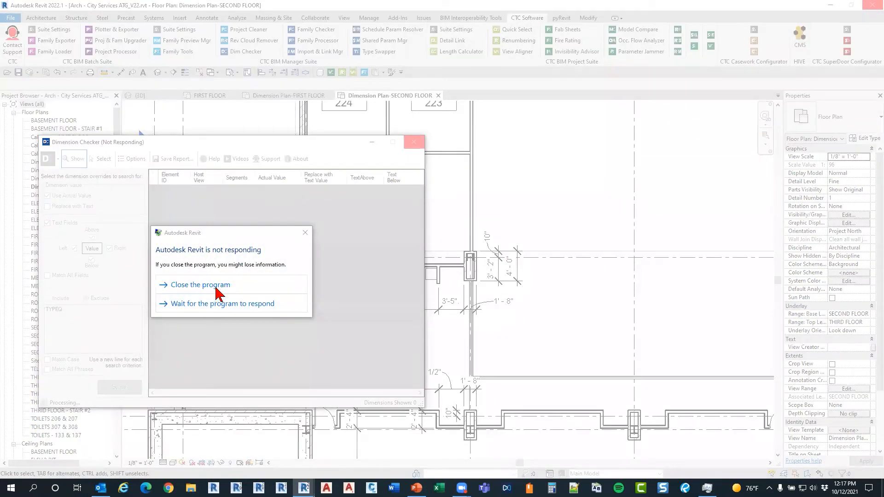
# Step: Close the unresponsive Revit session and relaunch Revit from the desktop
pyautogui.click(219, 286)
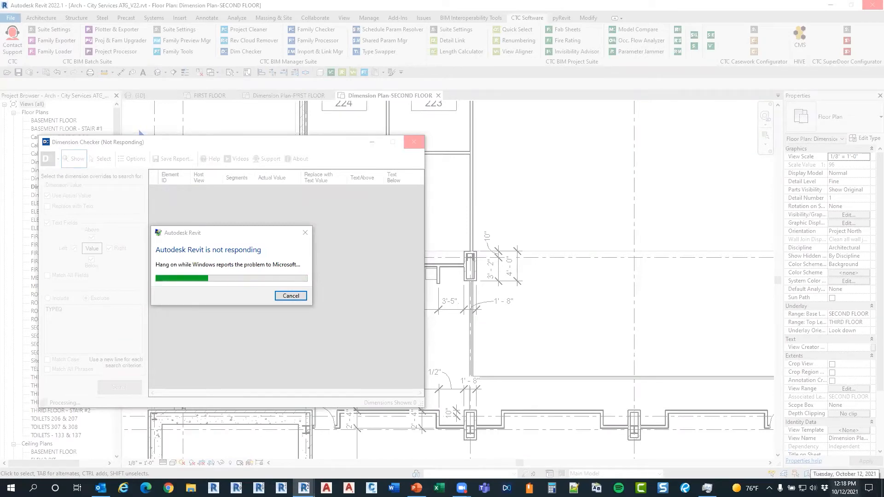
pyautogui.rightClick(842, 487)
pyautogui.click(764, 443)
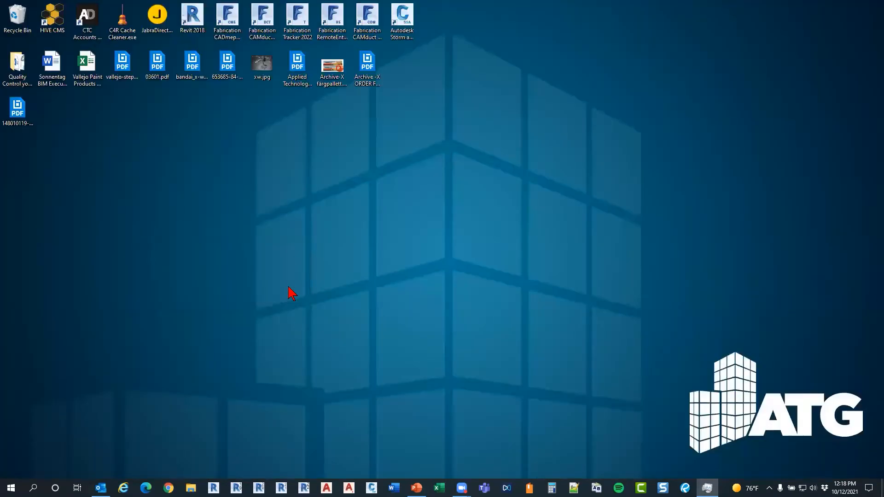
pyautogui.click(288, 289)
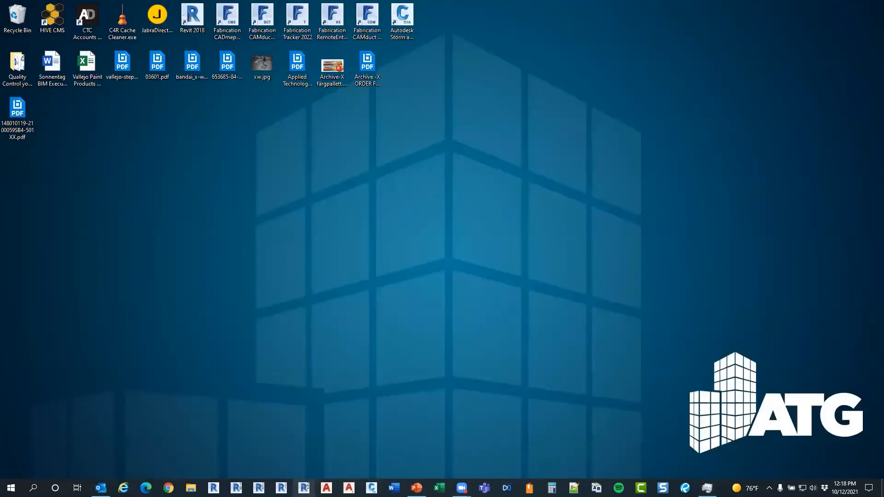
pyautogui.click(304, 488)
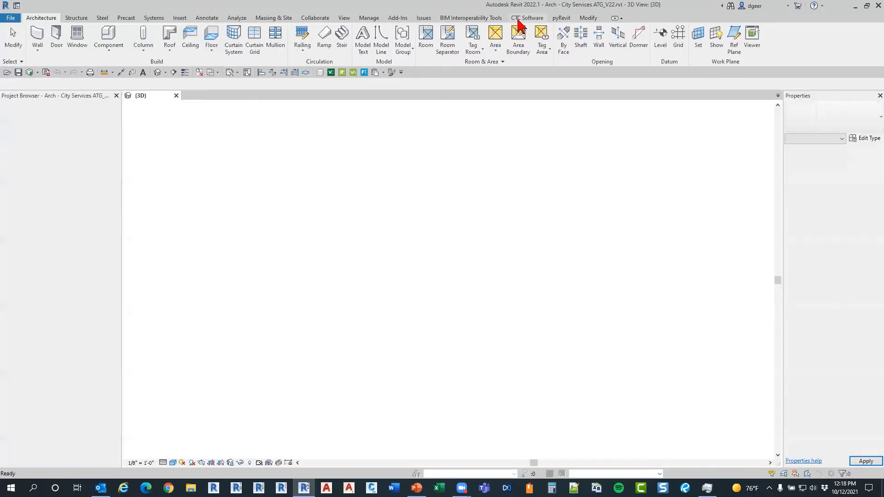
# Step: Open the Type Swapper for the City Services model and move its window over the 3D view
pyautogui.click(517, 19)
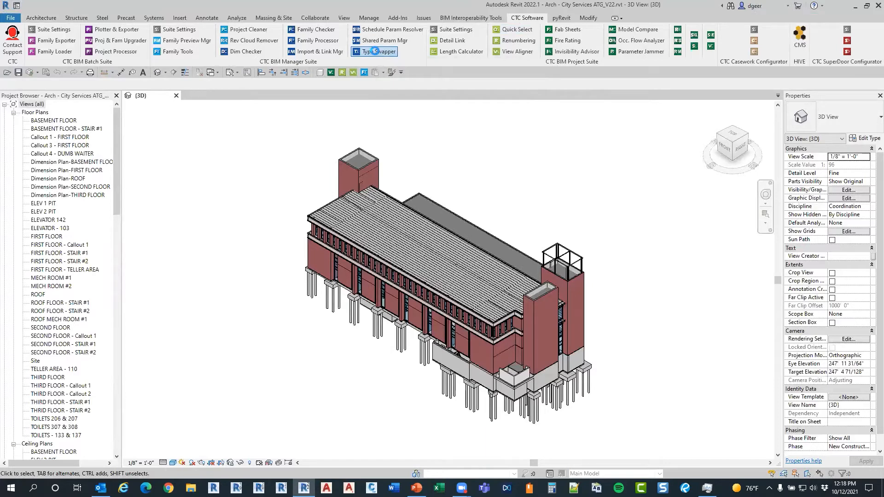
pyautogui.click(375, 52)
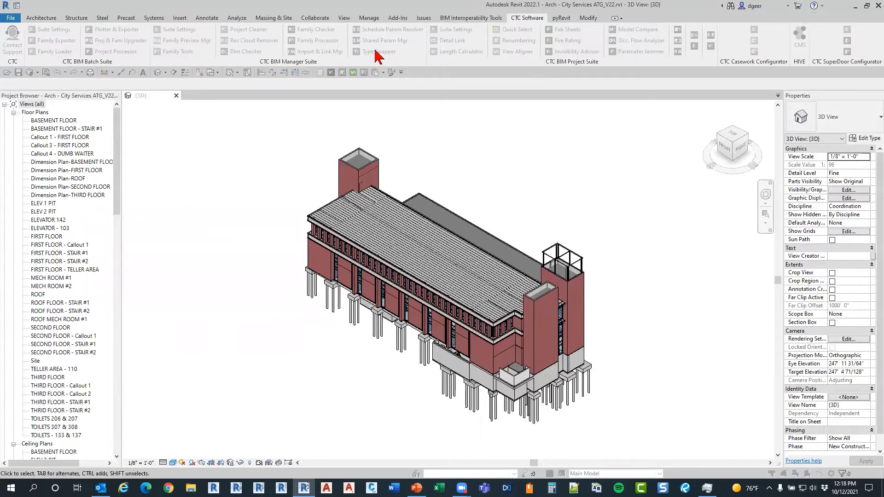
pyautogui.moveTo(345, 98); pyautogui.dragTo(254, 102)
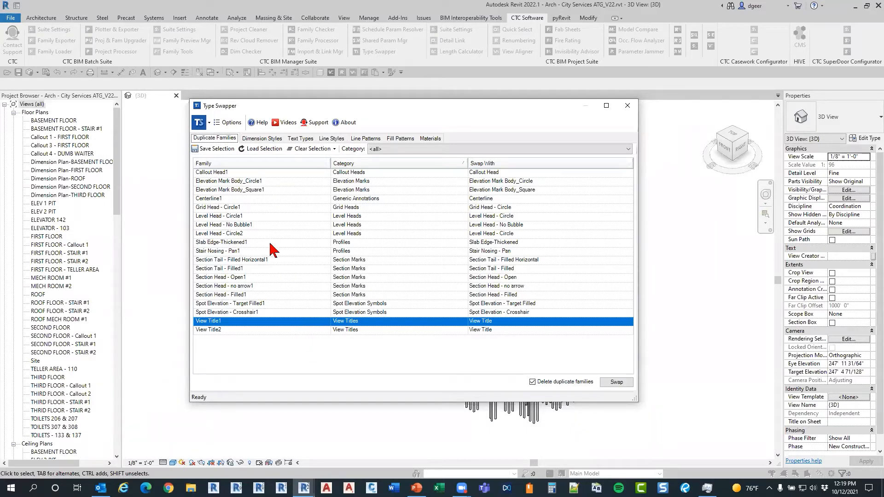
# Step: Choose Callout Head as the replacement for the duplicate family Callout Head1
pyautogui.click(247, 174)
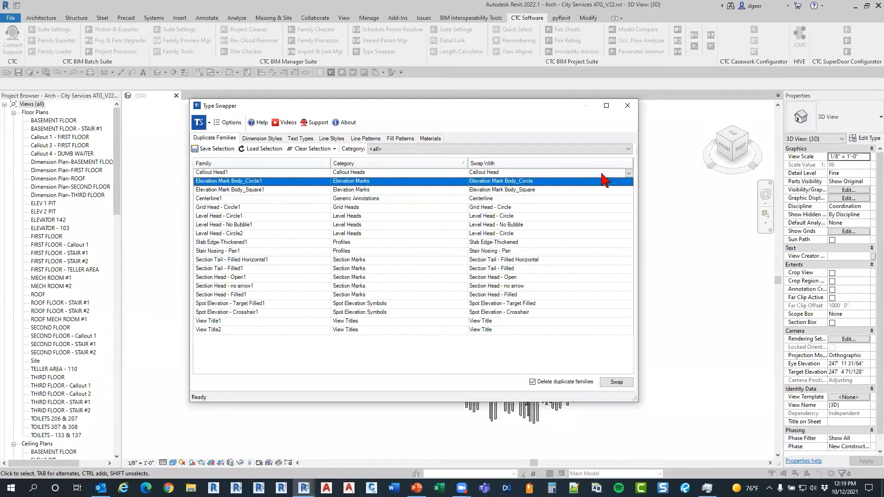
pyautogui.click(629, 173)
pyautogui.click(628, 173)
pyautogui.click(559, 190)
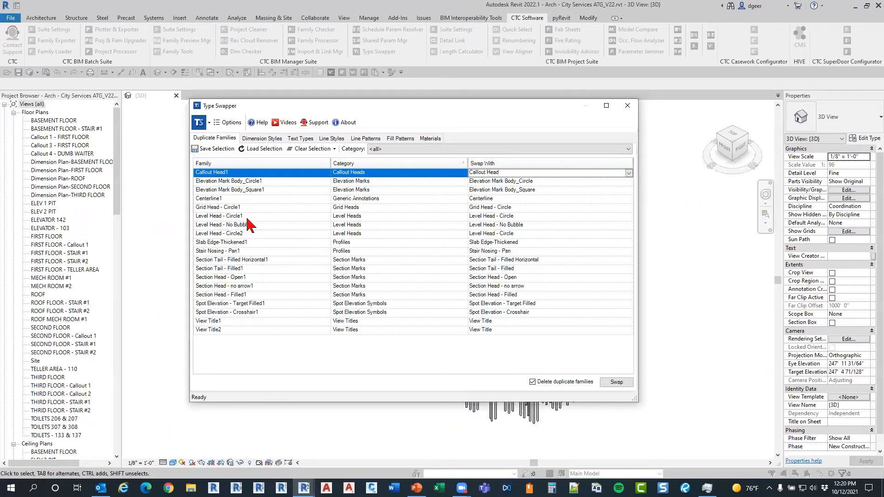
# Step: Select all the duplicate families from View Title2 up to Callout Head1 and set Callout Head1's replacement to <No Change>
pyautogui.click(232, 331)
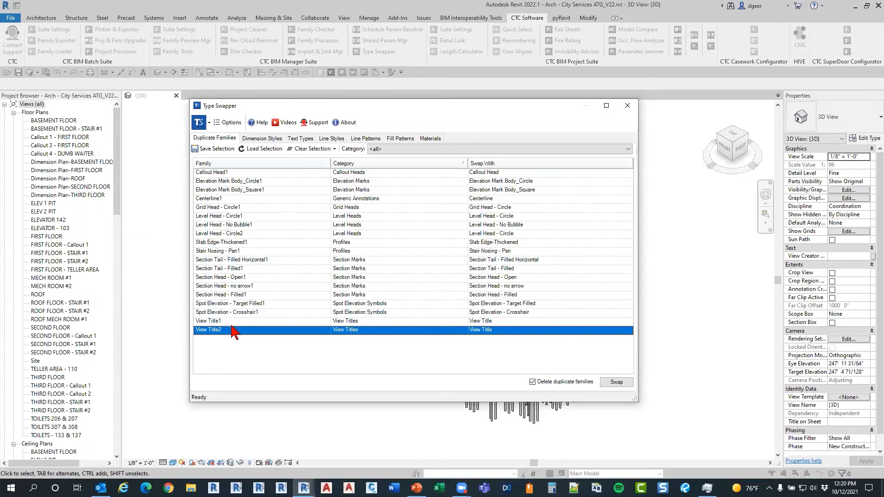
pyautogui.keyDown('shift'); pyautogui.click(235, 174); pyautogui.keyUp('shift')
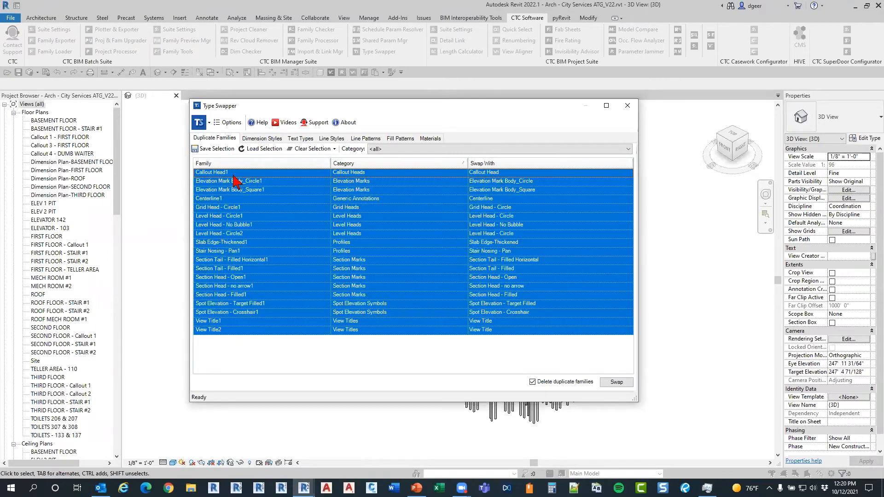
pyautogui.click(629, 173)
pyautogui.click(534, 180)
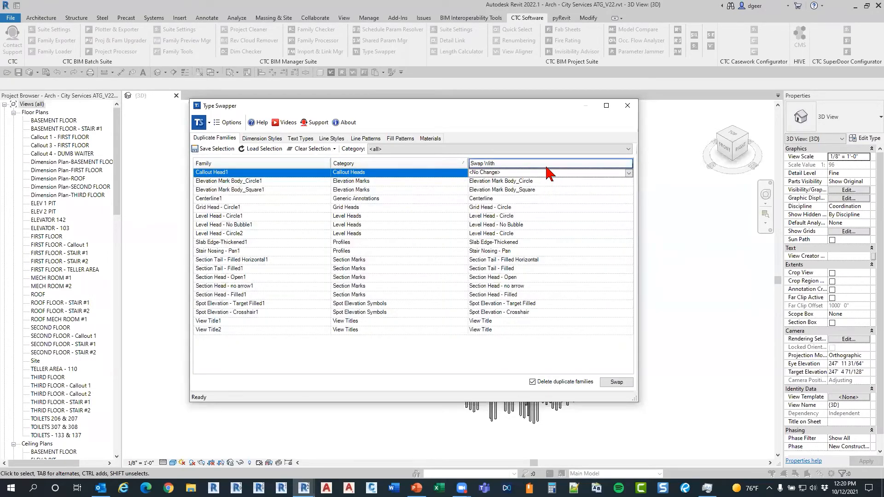
# Step: Clear the swap selection for all rows of duplicate families and bring up the clearing options again
pyautogui.click(327, 153)
pyautogui.click(348, 170)
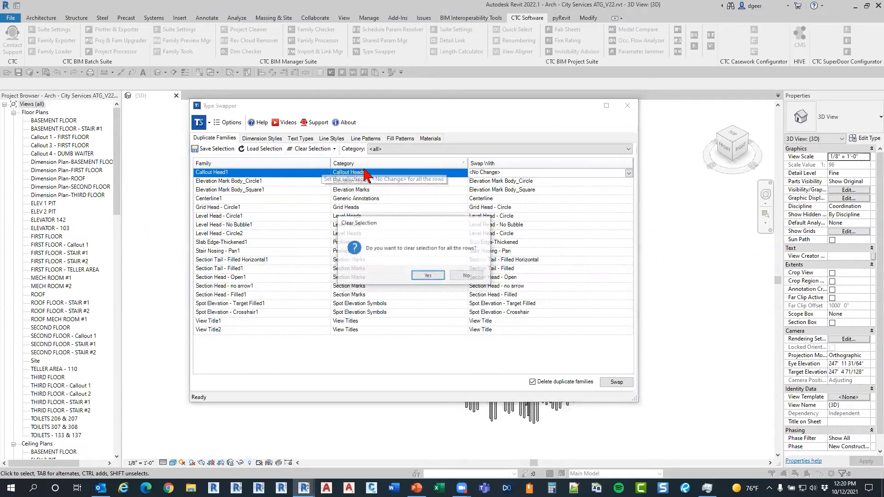
pyautogui.click(431, 275)
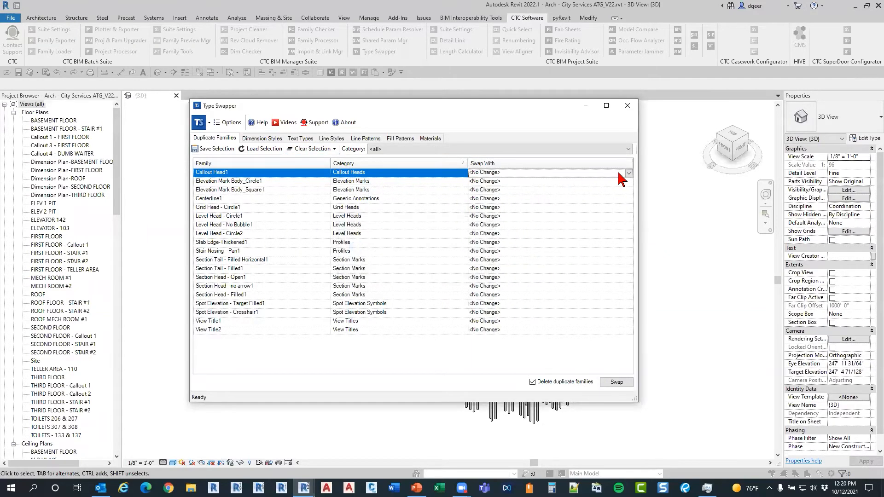
pyautogui.click(331, 148)
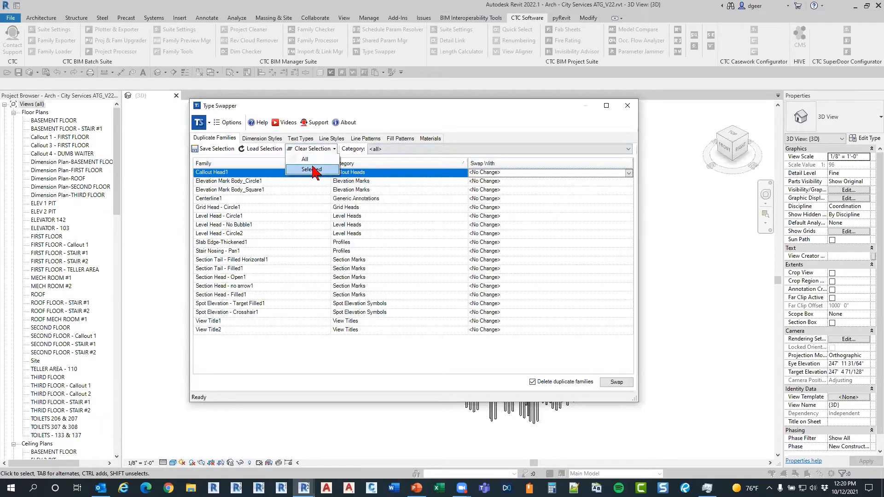
# Step: Try to clear the swap selection for only the selected duplicate family rows
pyautogui.click(316, 170)
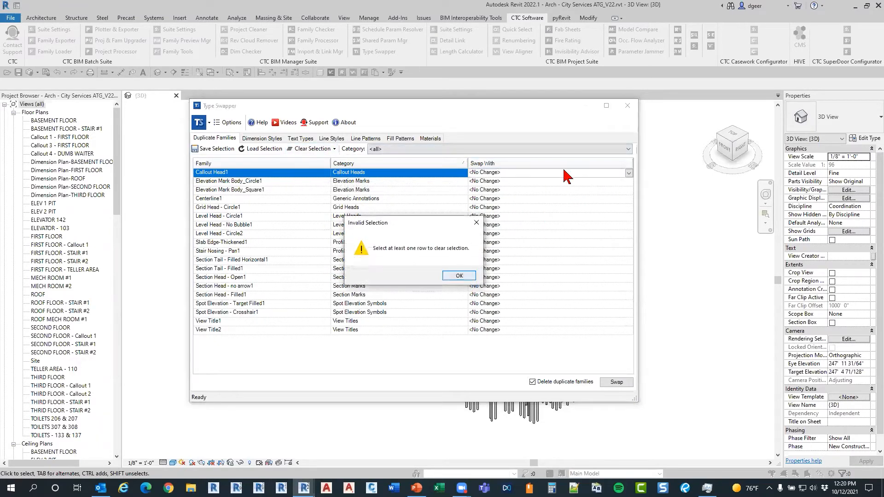
pyautogui.press('Return')
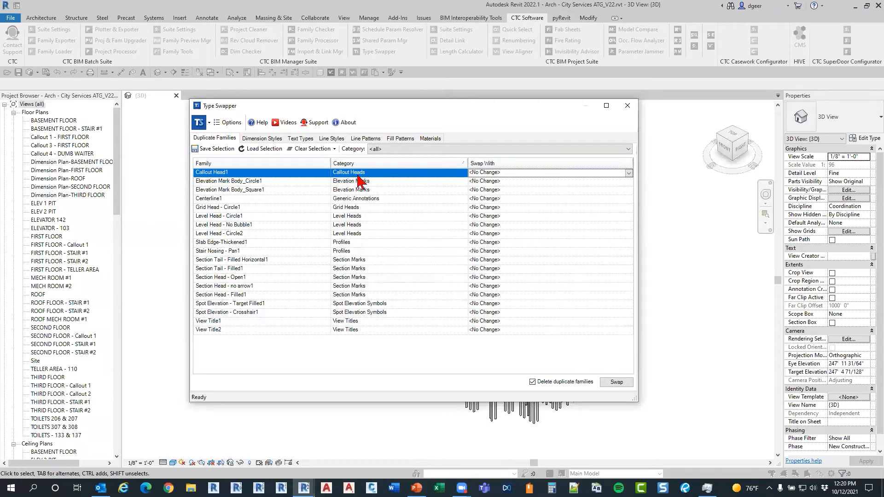
# Step: Choose Callout Head as the replacement for the duplicate family Callout Head1 and turn off deletion of duplicate families
pyautogui.click(629, 172)
pyautogui.click(573, 190)
pyautogui.click(532, 383)
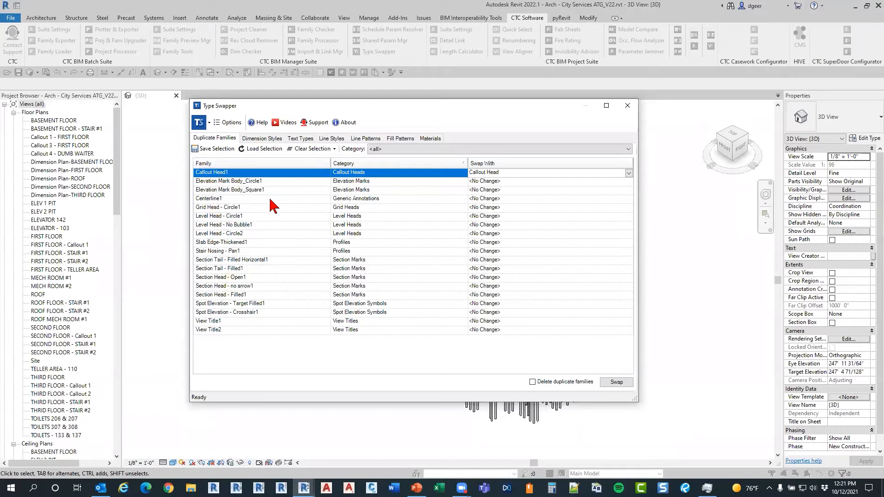
# Step: Clear the swap selection for all duplicate family rows
pyautogui.click(322, 148)
pyautogui.click(311, 170)
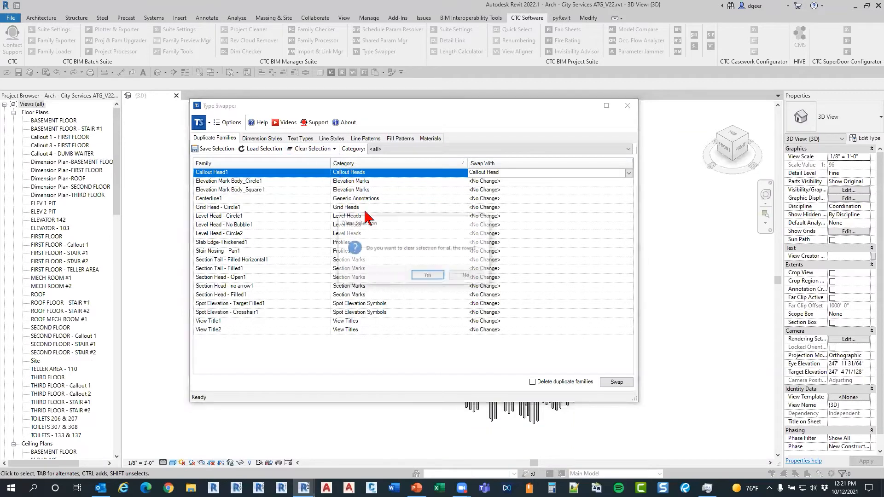
pyautogui.click(417, 278)
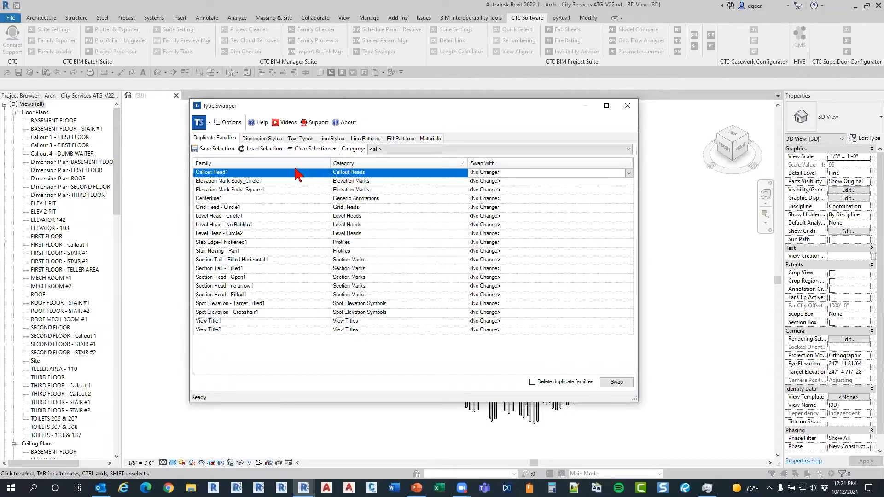
# Step: Try to select the rows from View Title2 up to Callout Head1, and clear the swap selection for all rows again
pyautogui.click(244, 330)
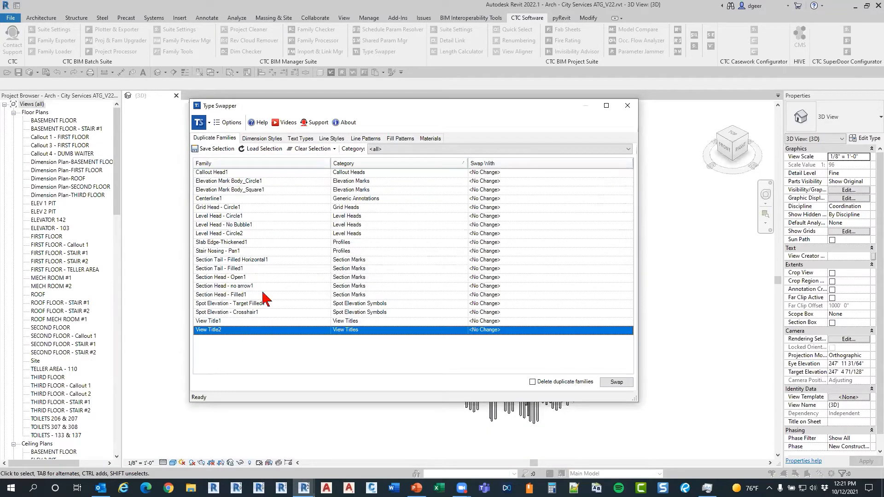
pyautogui.keyDown('shift'); pyautogui.click(631, 174); pyautogui.keyUp('shift')
pyautogui.click(630, 174)
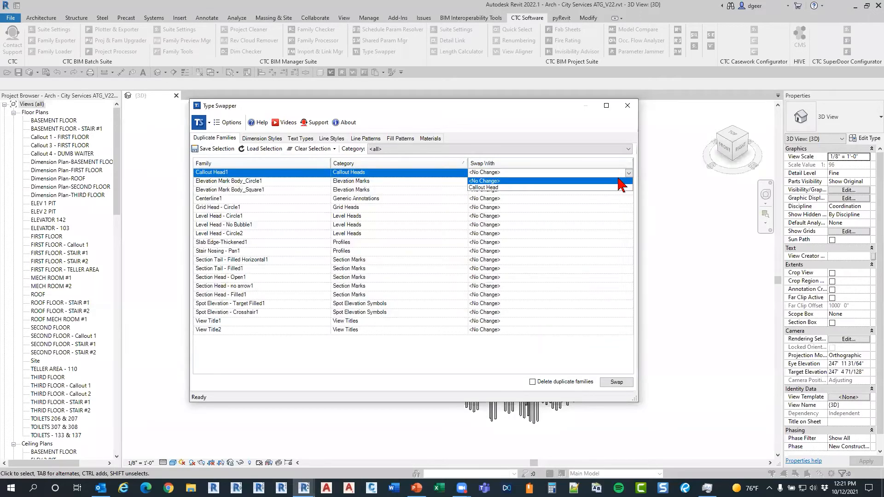
pyautogui.click(317, 149)
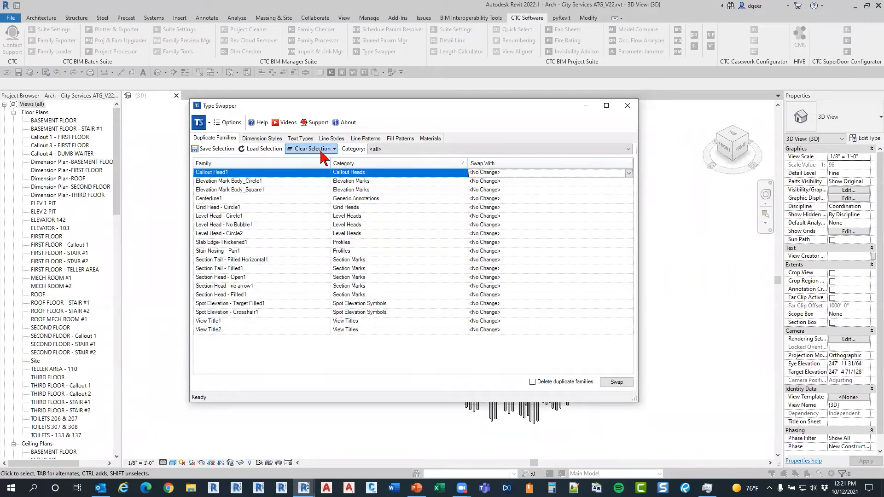
pyautogui.click(316, 148)
pyautogui.click(338, 182)
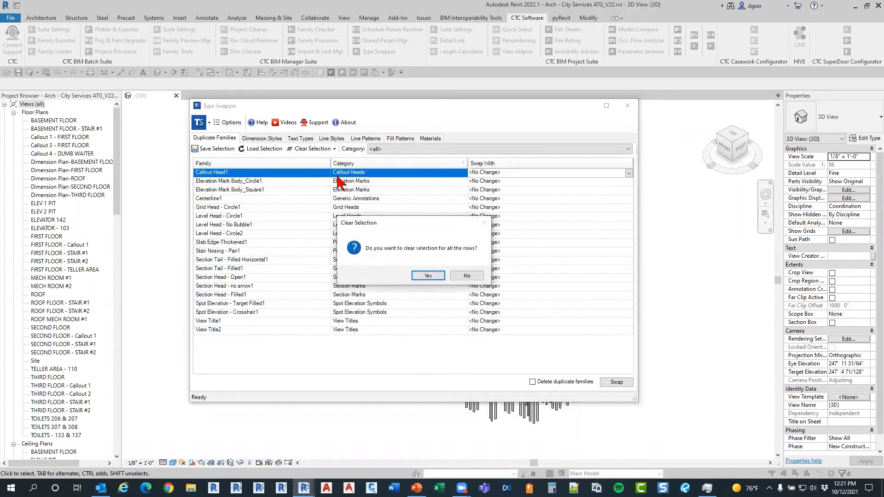
pyautogui.click(428, 275)
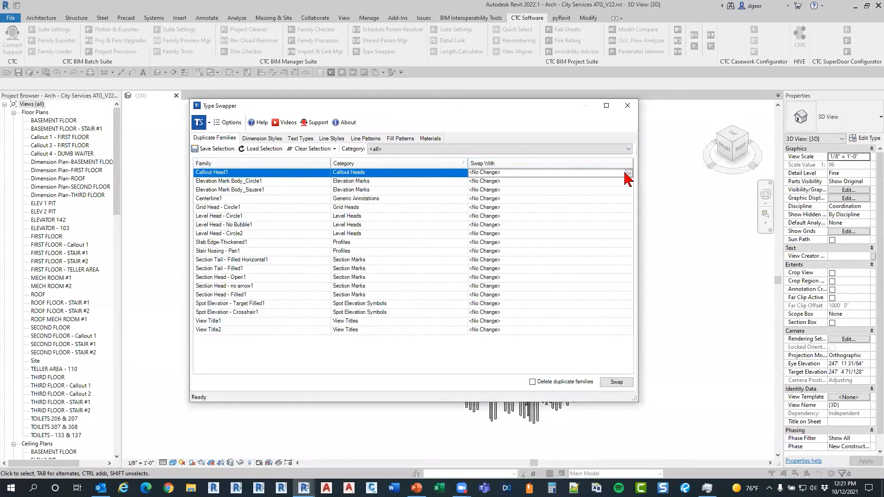
# Step: Try to select every row in the duplicate families list at once
pyautogui.press('capslock')
pyautogui.click(410, 325)
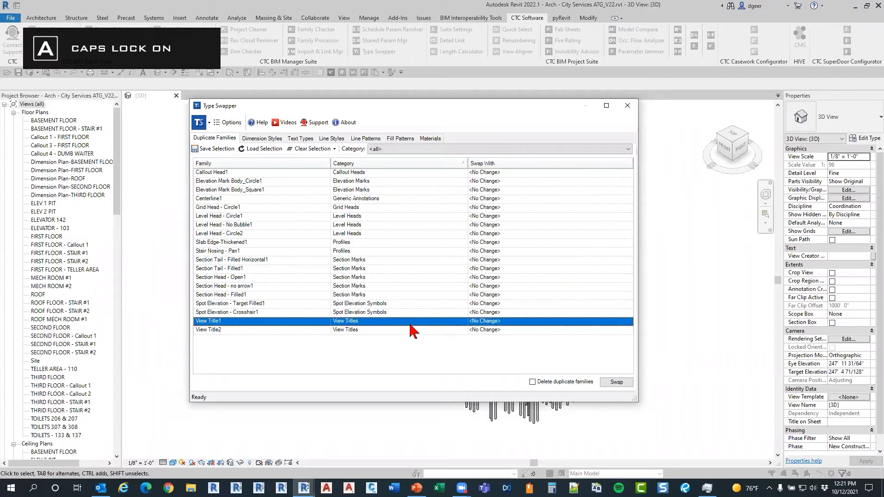
pyautogui.press('capslock')
pyautogui.click(278, 181)
pyautogui.click(277, 172)
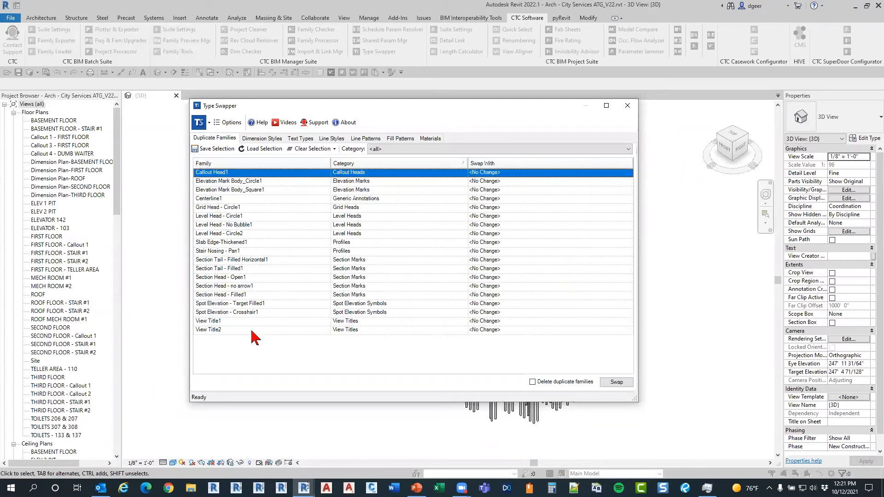
pyautogui.hotkey('ctrl', 'a')
# Step: Set the replacements for Callout Head1, Elevation Mark Body_Circle1 and Elevation Mark Body_Square1 to Callout Head, Elevation Mark Body_Circle and Elevation Mark Body_Square
pyautogui.click(628, 173)
pyautogui.click(526, 188)
pyautogui.click(628, 182)
pyautogui.click(629, 182)
pyautogui.click(520, 197)
pyautogui.click(629, 190)
pyautogui.click(629, 191)
pyautogui.click(593, 205)
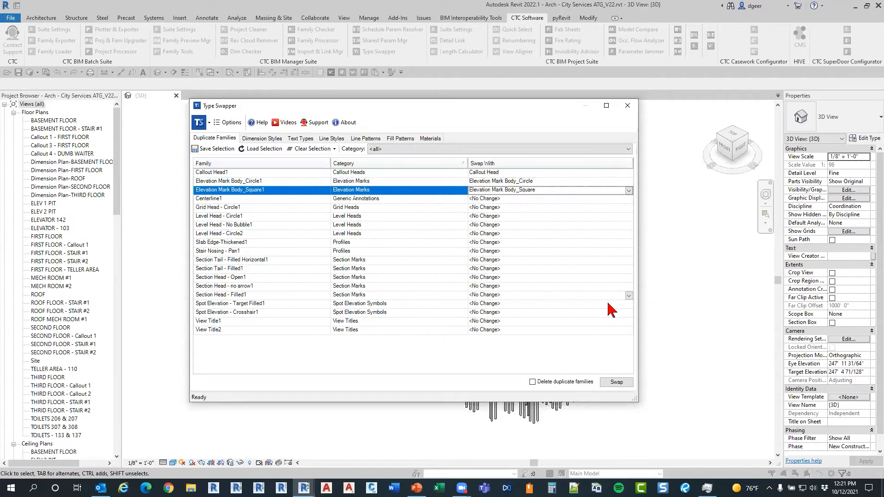
# Step: Run the family swap with deletion of duplicate families enabled, and close the event report
pyautogui.click(557, 382)
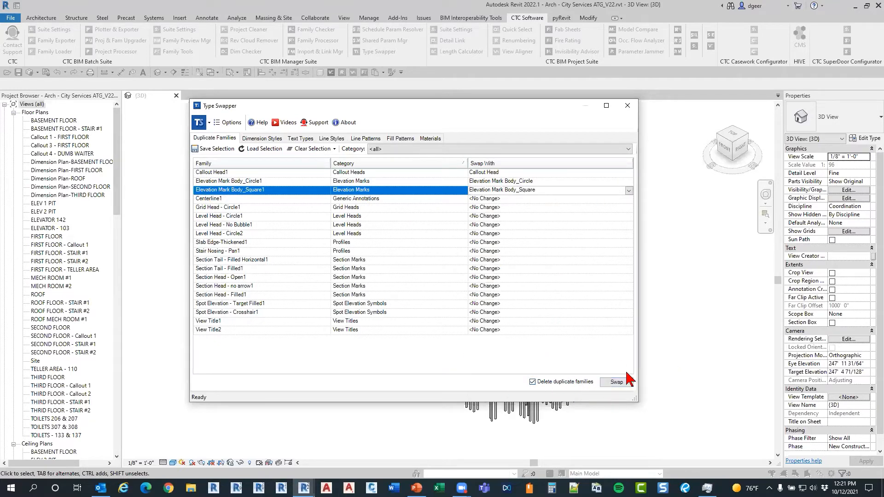
pyautogui.click(616, 383)
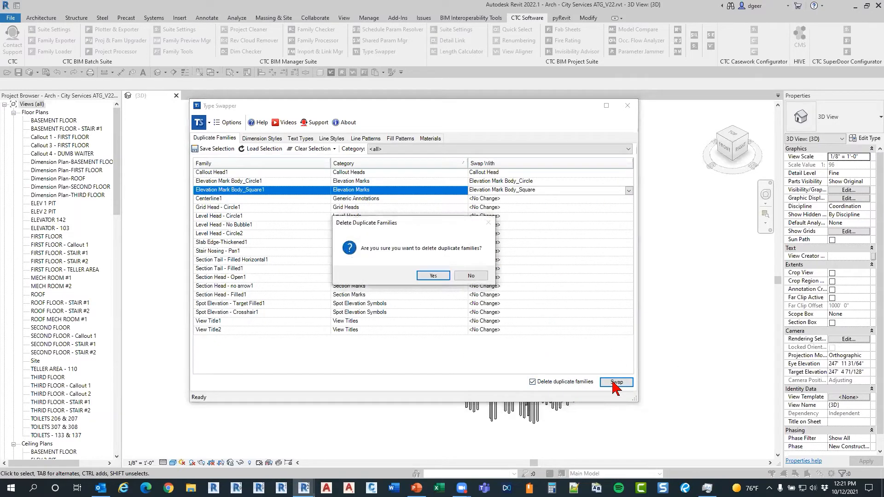
pyautogui.click(433, 275)
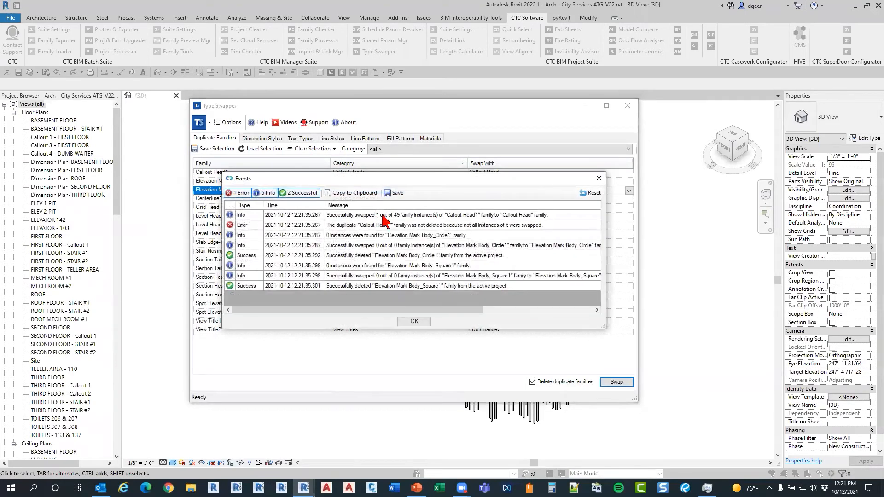
pyautogui.click(413, 322)
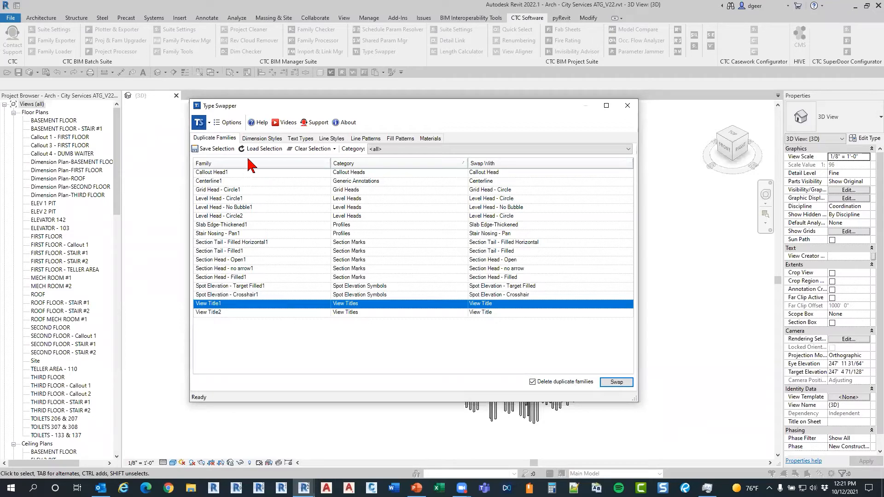
# Step: Show the model's dimension styles and sort them by count from highest to lowest
pyautogui.click(258, 138)
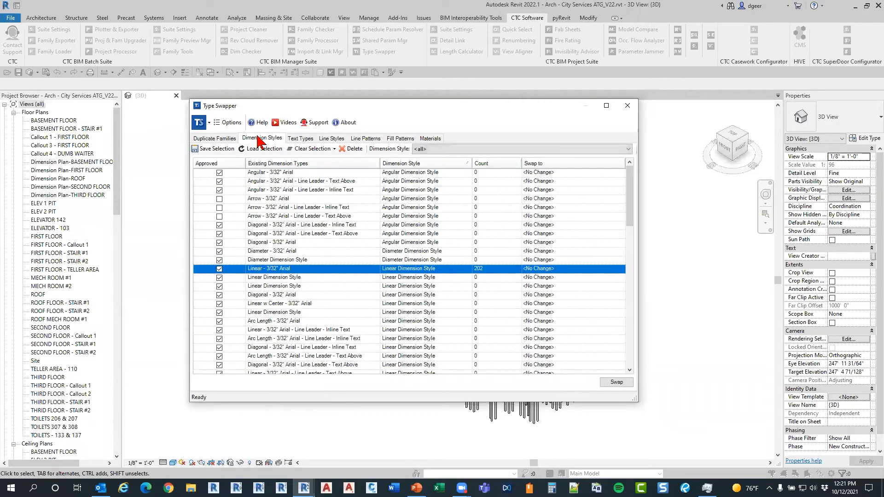
pyautogui.click(496, 162)
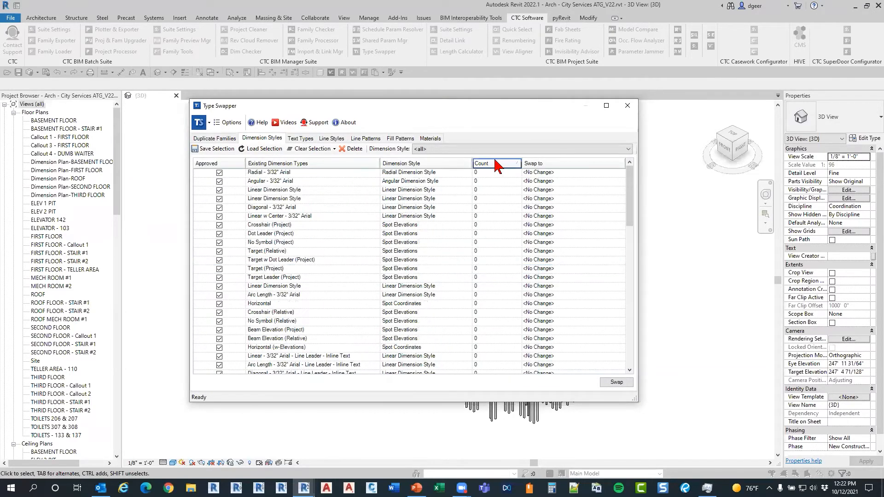
pyautogui.click(495, 162)
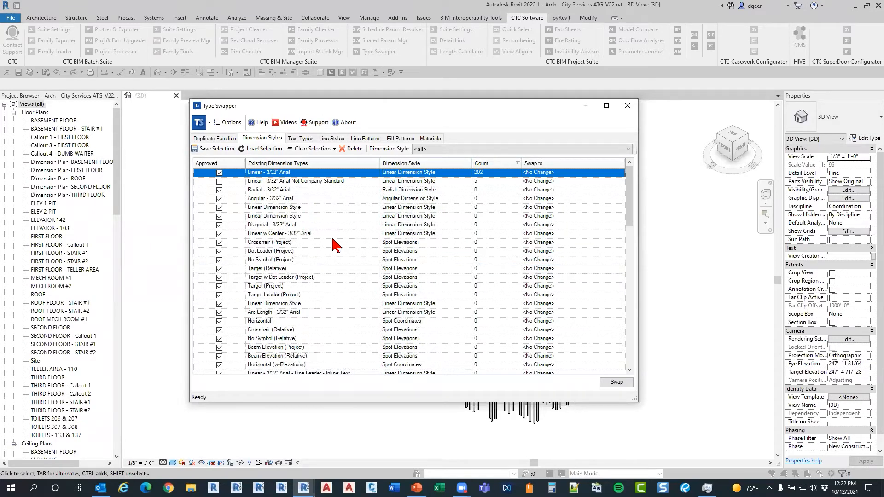
# Step: Select Linear - 3/32" Arial Not Company Standard and examine which dimension types in the list are marked as approved
pyautogui.click(319, 182)
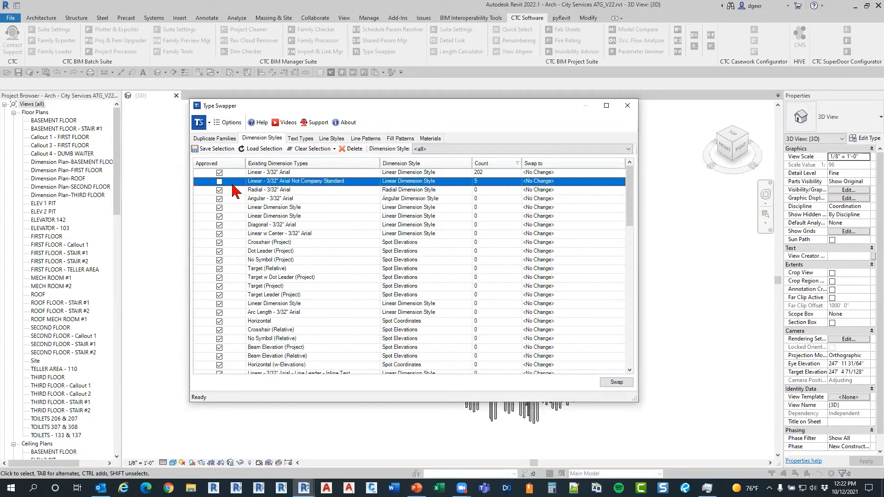
pyautogui.scroll(-1, 236, 196)
pyautogui.scroll(-10, 237, 230)
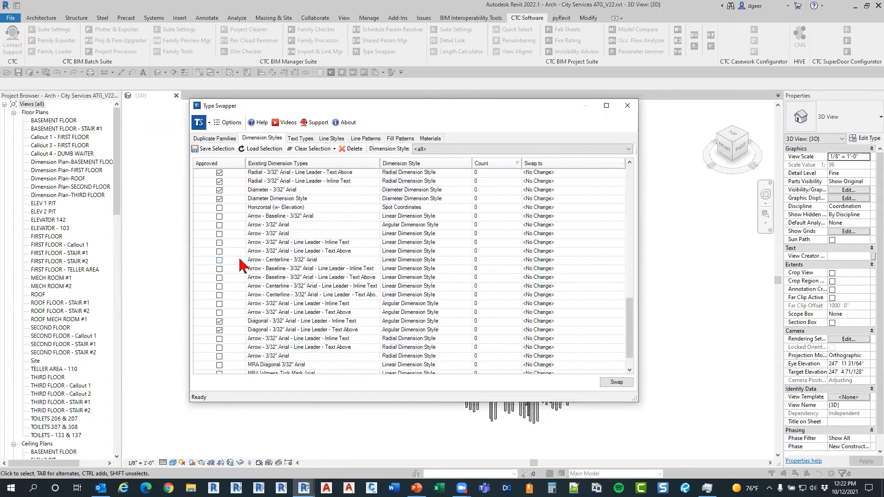
pyautogui.scroll(12, 237, 264)
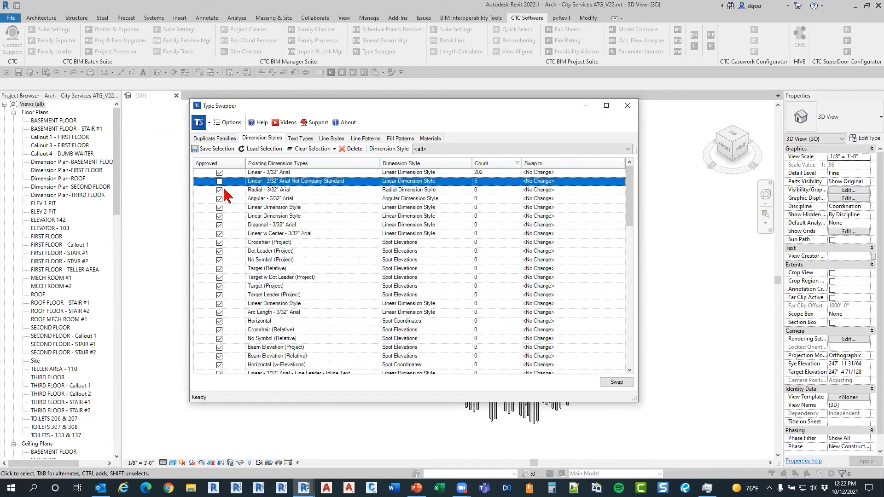
pyautogui.scroll(-10, 228, 230)
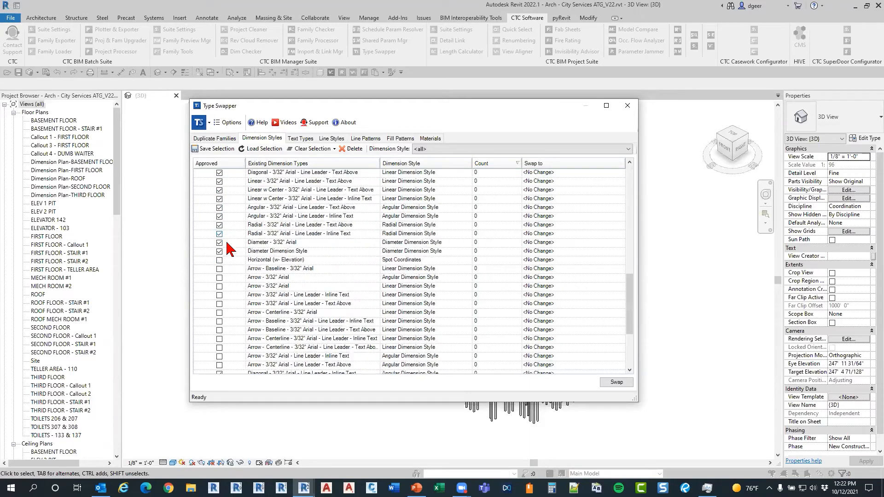
pyautogui.scroll(10, 228, 279)
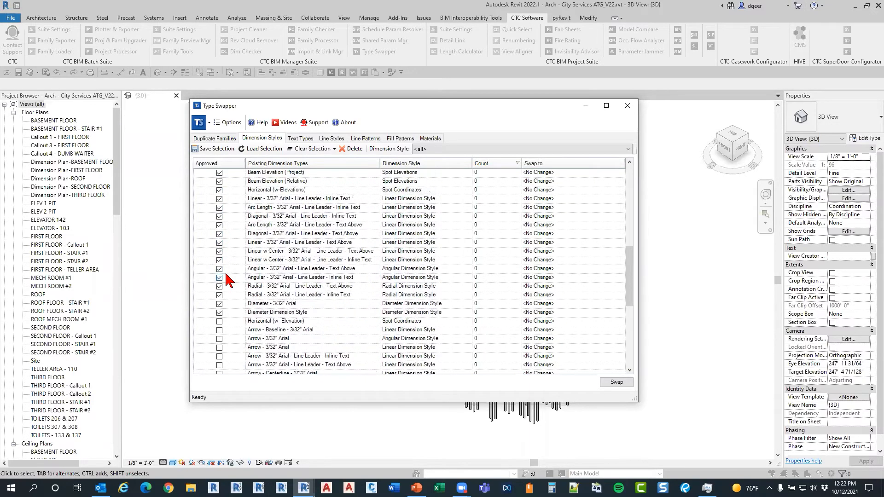
pyautogui.scroll(-3, 244, 298)
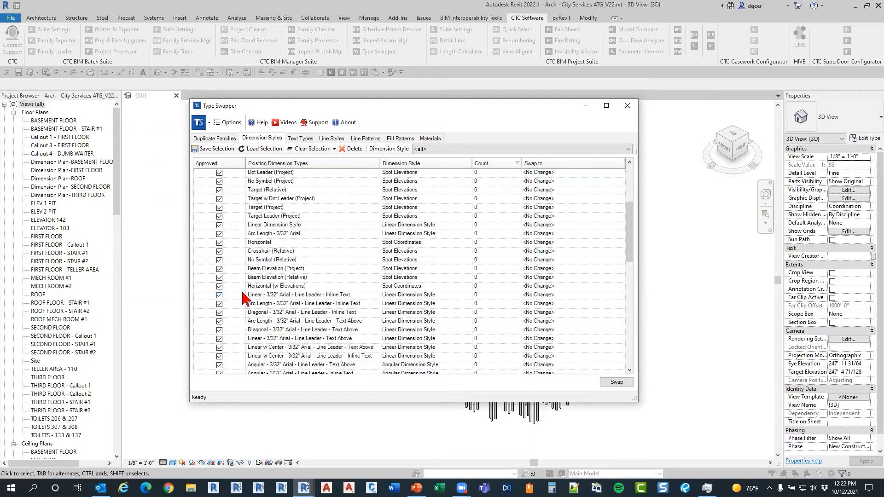
pyautogui.scroll(-6, 244, 299)
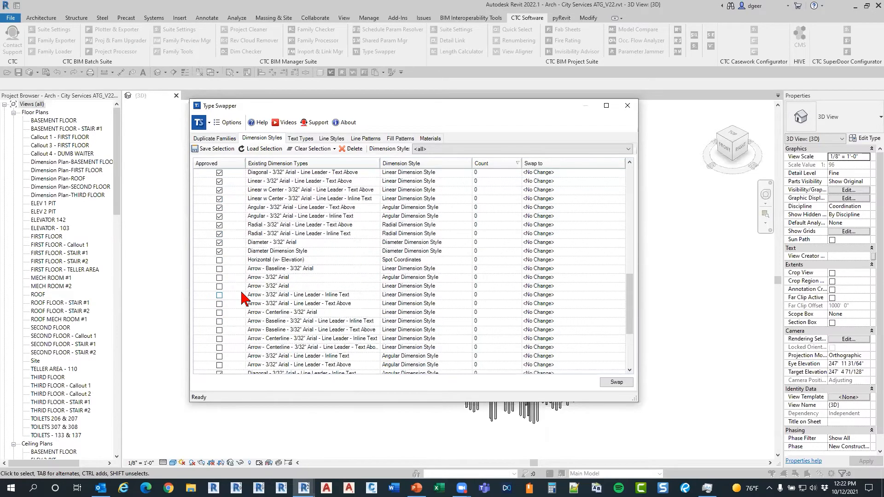
pyautogui.scroll(-1, 243, 299)
pyautogui.scroll(10, 240, 299)
# Step: Swap the Linear - 3/32" Arial Not Company Standard dimension type to Linear - 3/32" Arial and close the event report
pyautogui.click(619, 181)
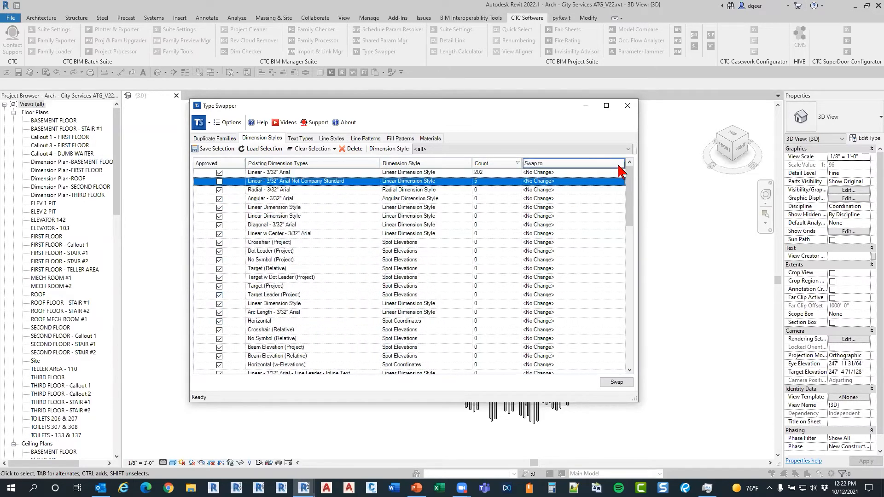
pyautogui.click(620, 181)
pyautogui.click(520, 197)
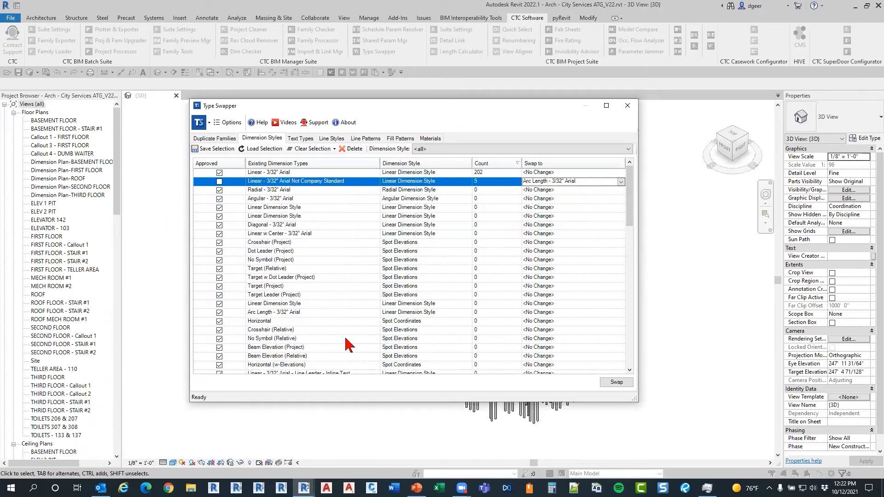
pyautogui.click(620, 182)
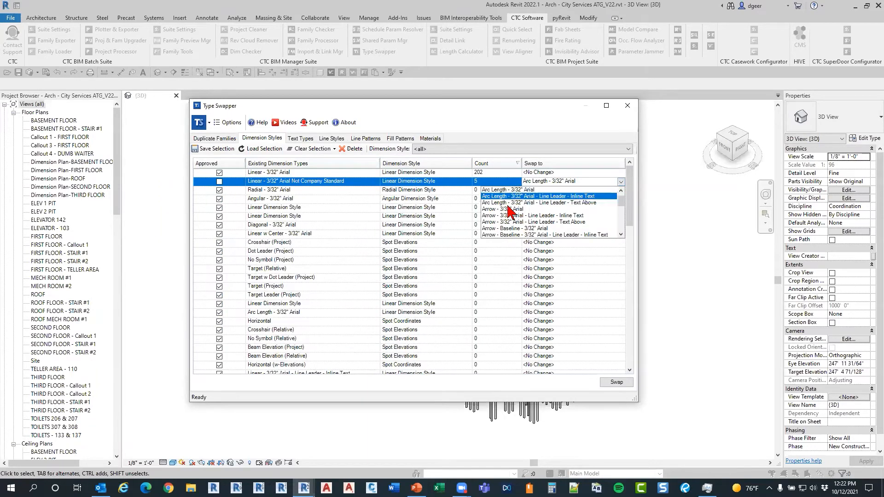
pyautogui.scroll(-5, 507, 222)
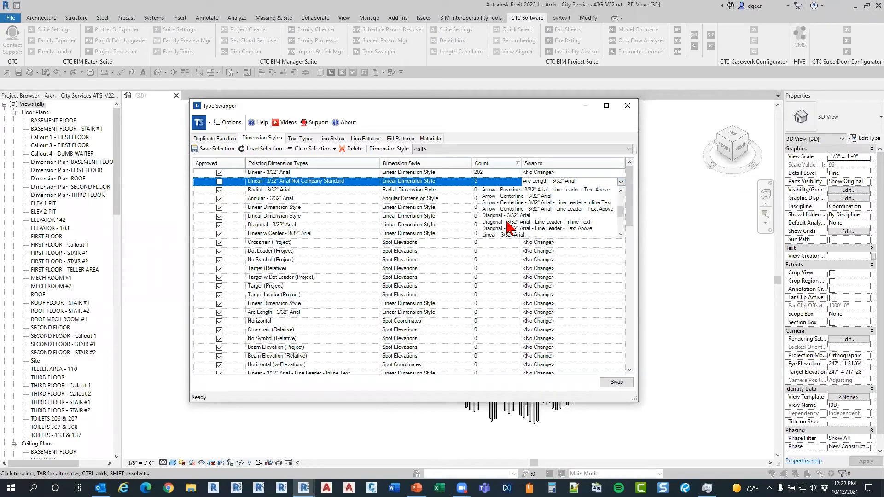
pyautogui.click(506, 216)
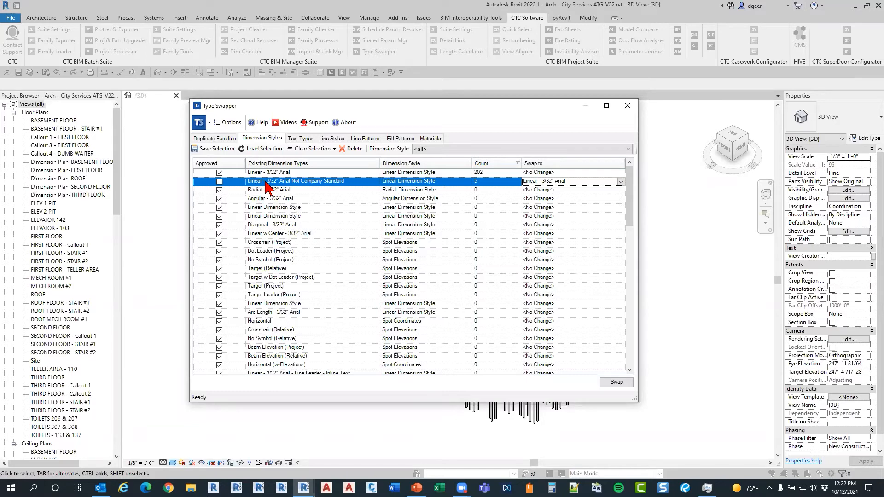
pyautogui.click(604, 383)
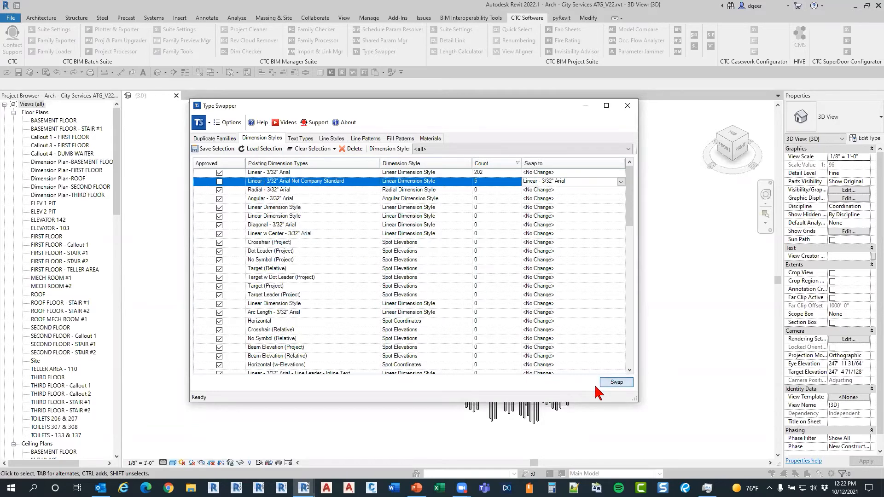
pyautogui.click(412, 321)
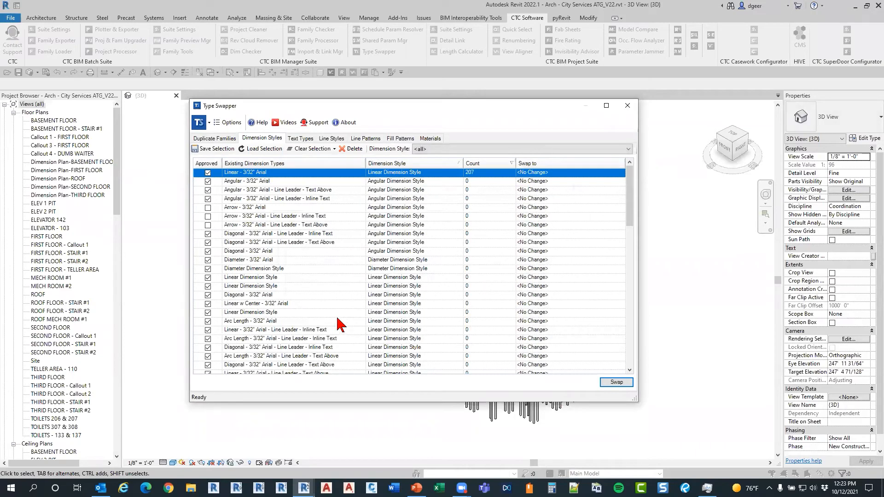
# Step: Look over the updated dimension types and return to the duplicate families list
pyautogui.scroll(-3, 341, 324)
pyautogui.scroll(3, 341, 325)
pyautogui.click(216, 139)
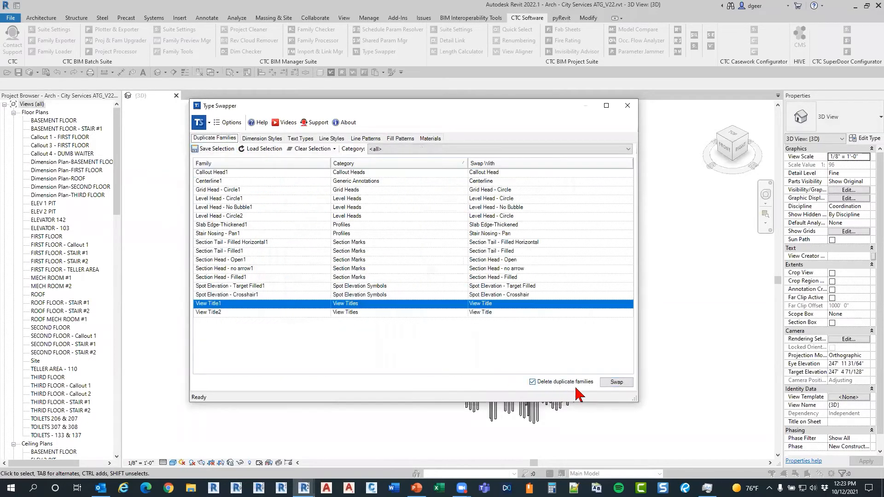
# Step: Look over the dimension styles and the text types, select B-VS.R.00-Swis721 Ex BT-1, and close Type Swapper
pyautogui.click(261, 139)
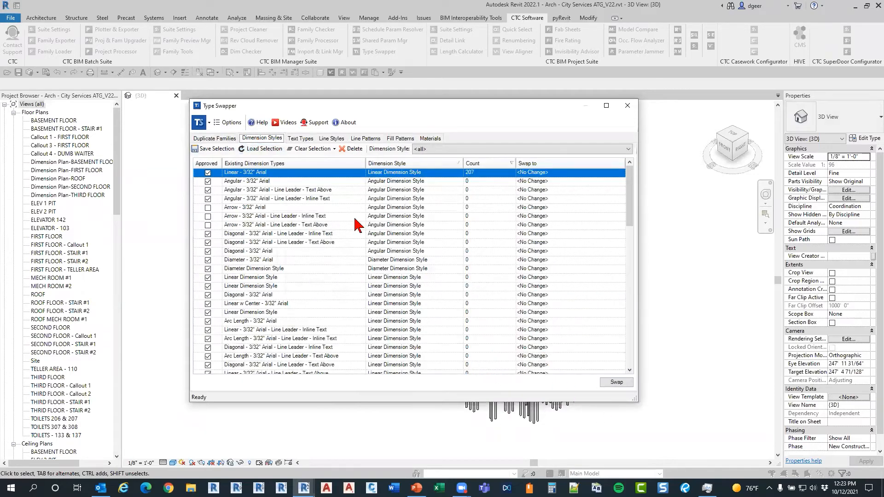
pyautogui.click(300, 139)
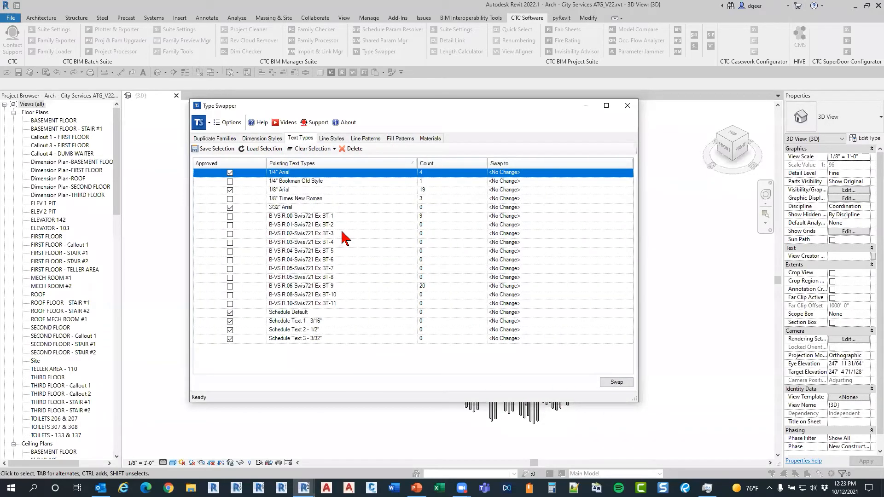
pyautogui.click(326, 216)
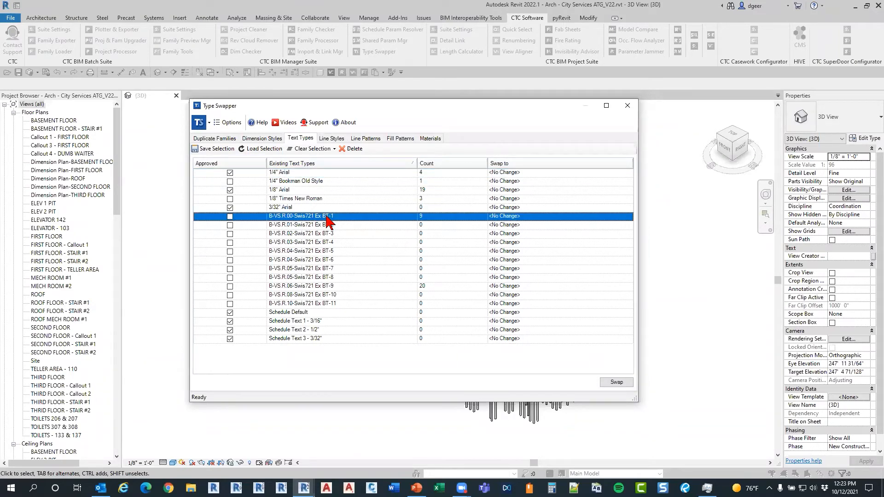
pyautogui.click(627, 106)
# Step: Open the drafting views B-VS.R.00.1A_WallSect and B-VS.R.06.1A_RoofParapet
pyautogui.scroll(-15, 65, 276)
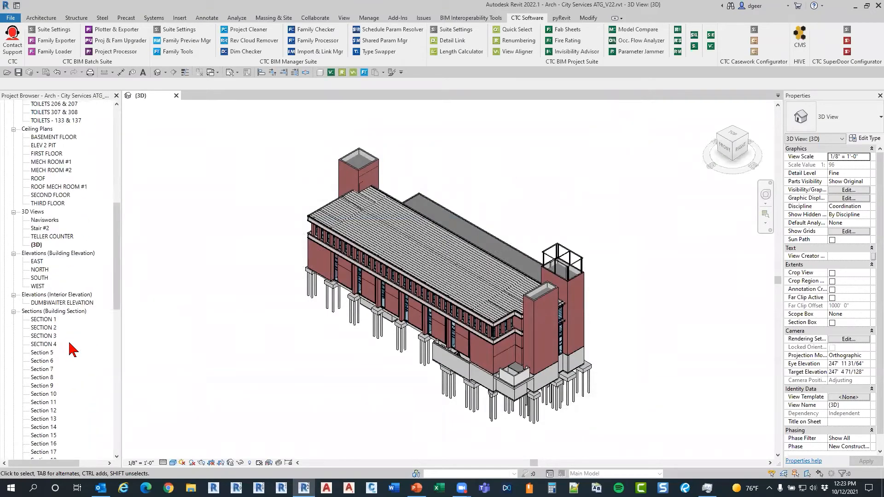
pyautogui.scroll(-5, 72, 350)
pyautogui.doubleClick(79, 336)
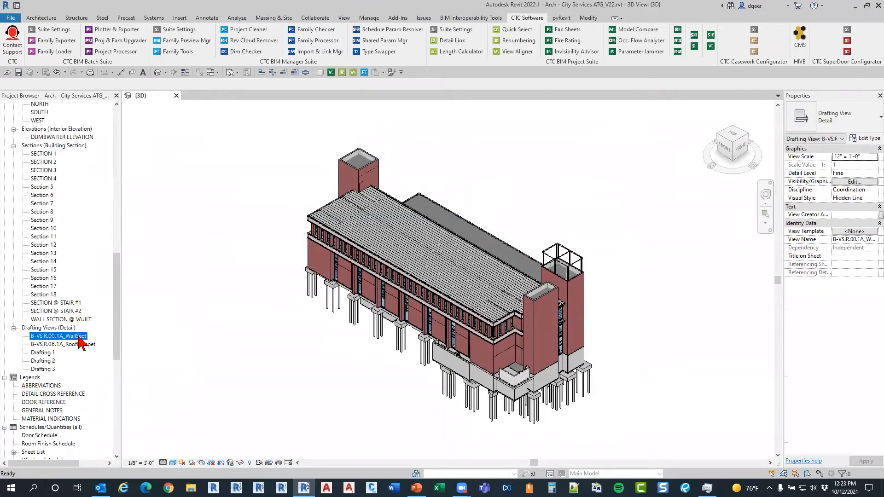
pyautogui.doubleClick(79, 345)
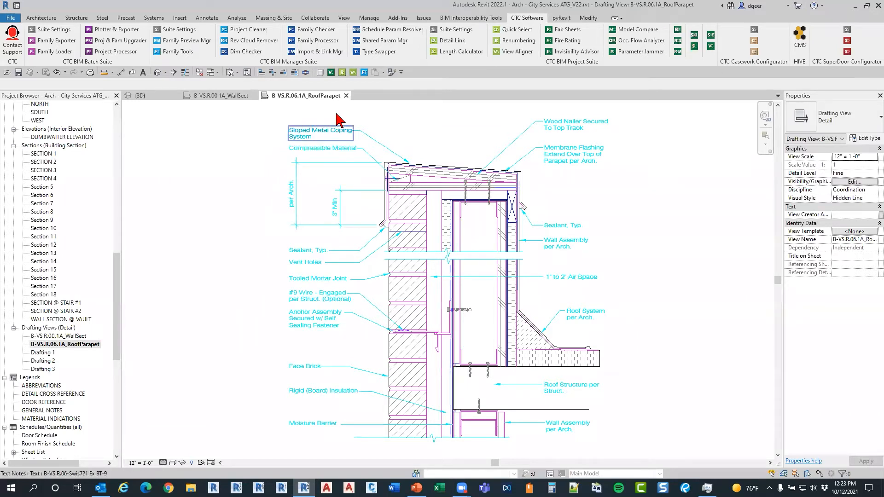
# Step: Reopen Type Swapper, show the model's text types and sort them by count from highest to lowest
pyautogui.click(355, 52)
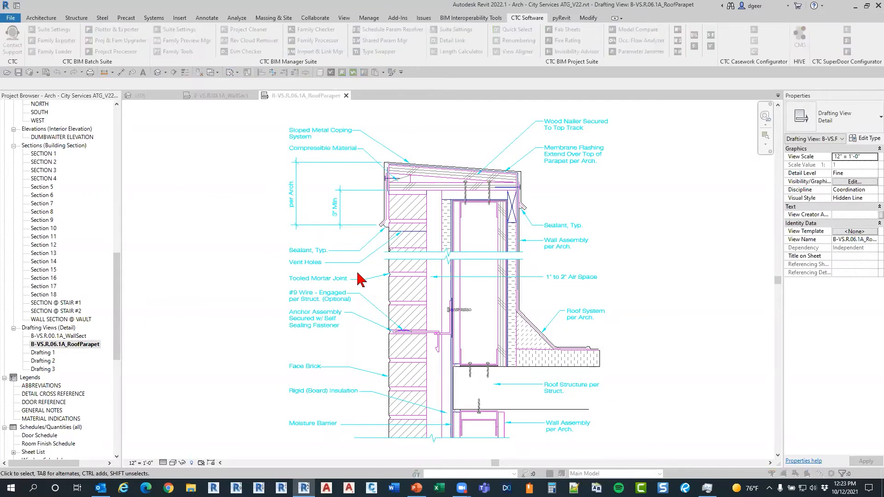
pyautogui.click(301, 138)
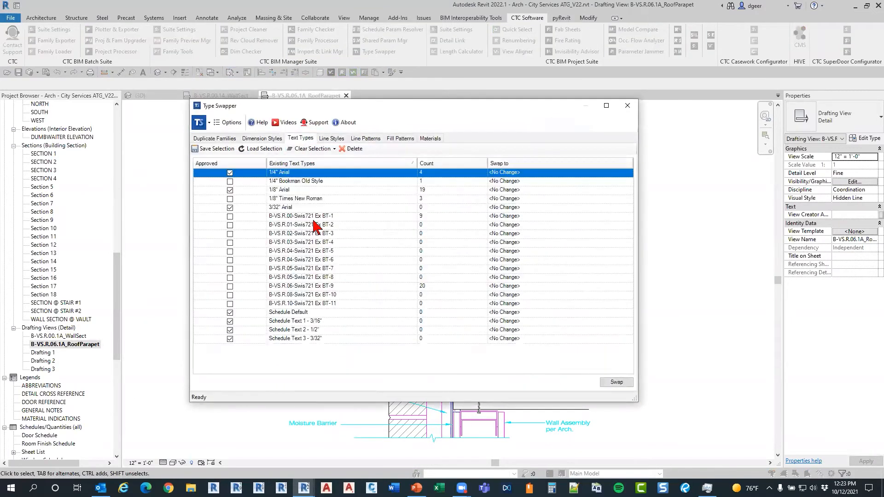
pyautogui.click(314, 217)
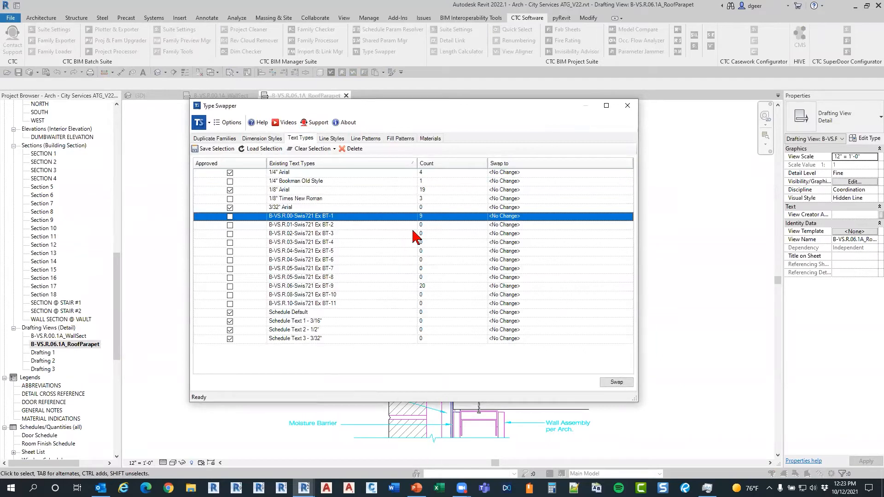
pyautogui.click(430, 164)
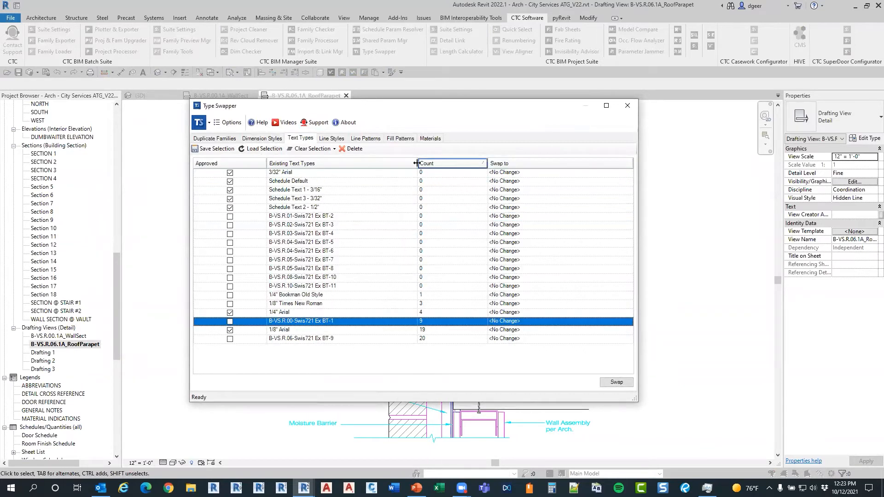
pyautogui.click(443, 165)
# Step: Set the text types B-VS.R.06-Swis721 Ex BT-9 and B-VS.R.00-Swis721 Ex BT-1 to swap to 1/8" Arial
pyautogui.click(420, 174)
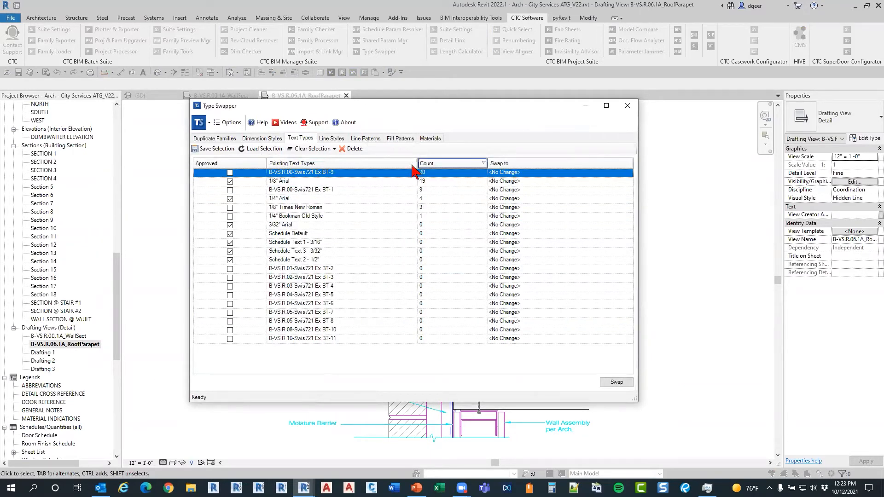
pyautogui.click(627, 177)
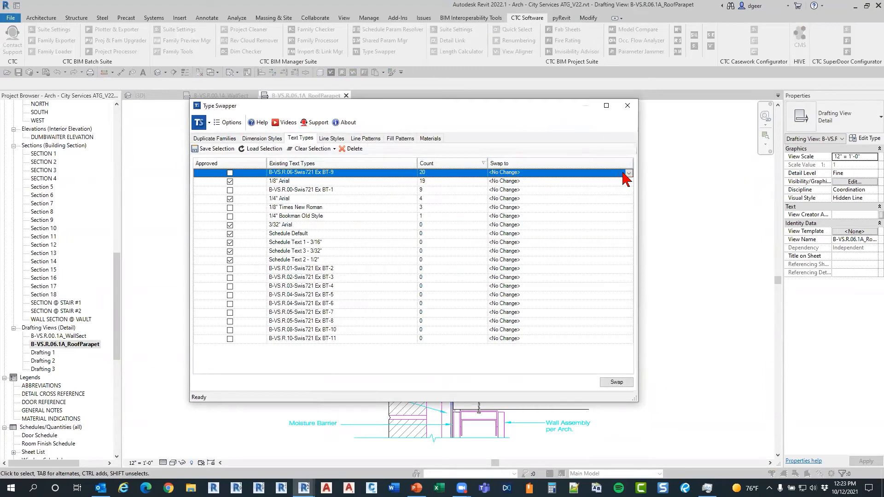
pyautogui.click(627, 174)
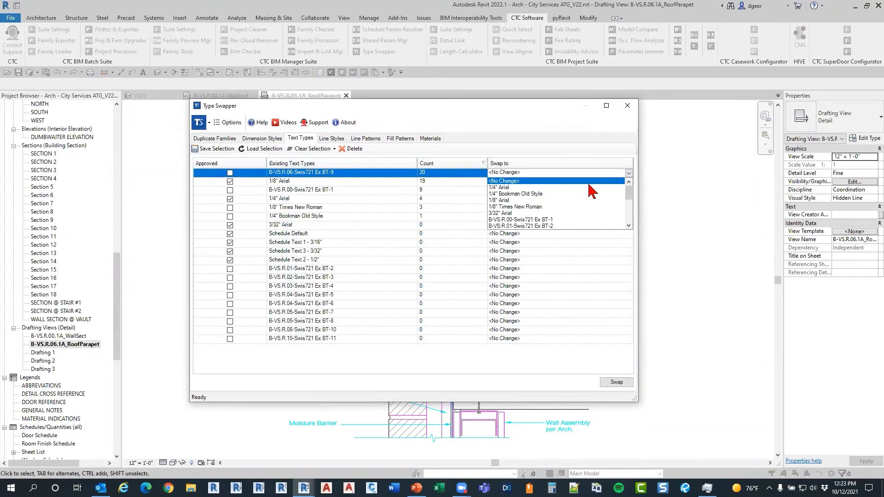
pyautogui.click(516, 200)
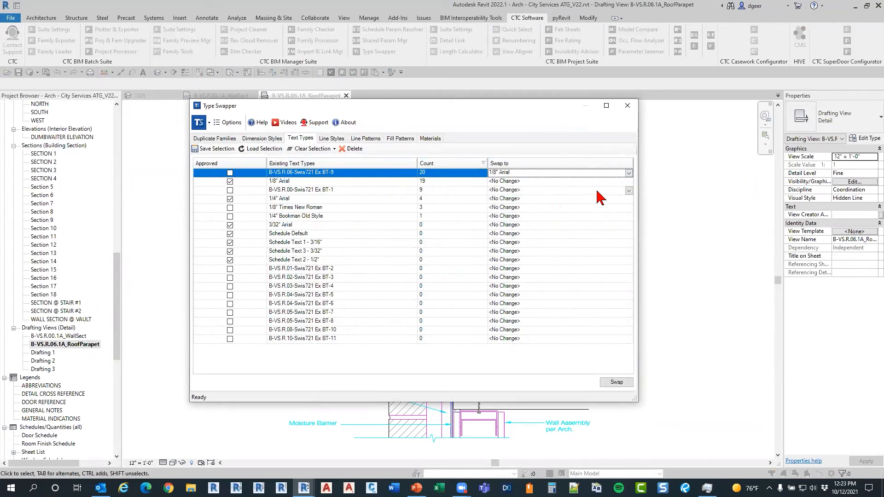
pyautogui.click(597, 191)
pyautogui.click(629, 190)
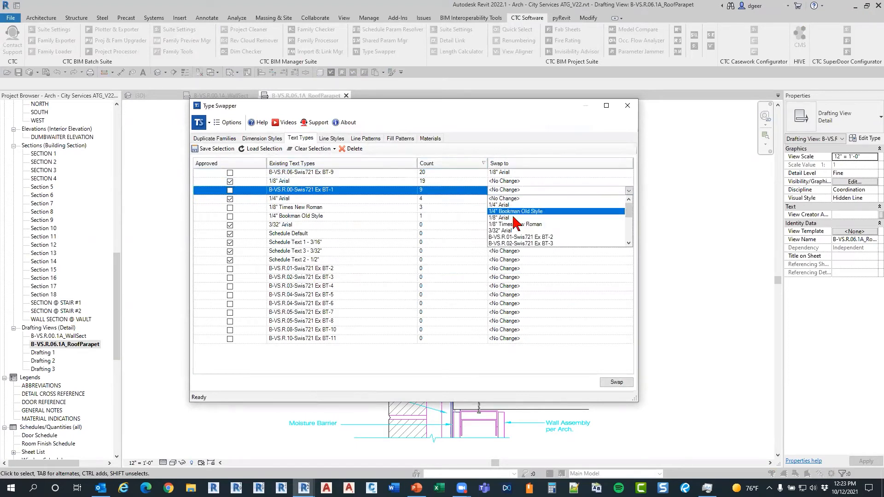
pyautogui.click(514, 218)
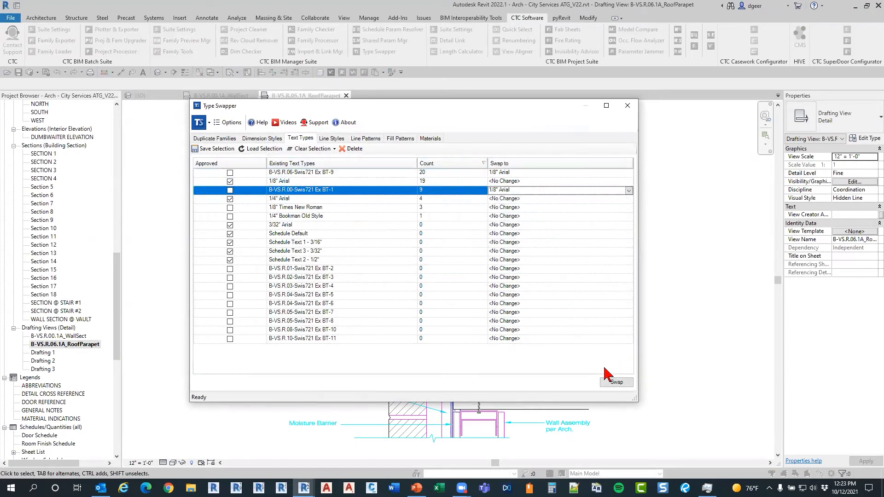
# Step: Set the 1/4" Bookman Old Style text type to swap to 1/4" Arial, run the text type swap and close the event report
pyautogui.click(320, 216)
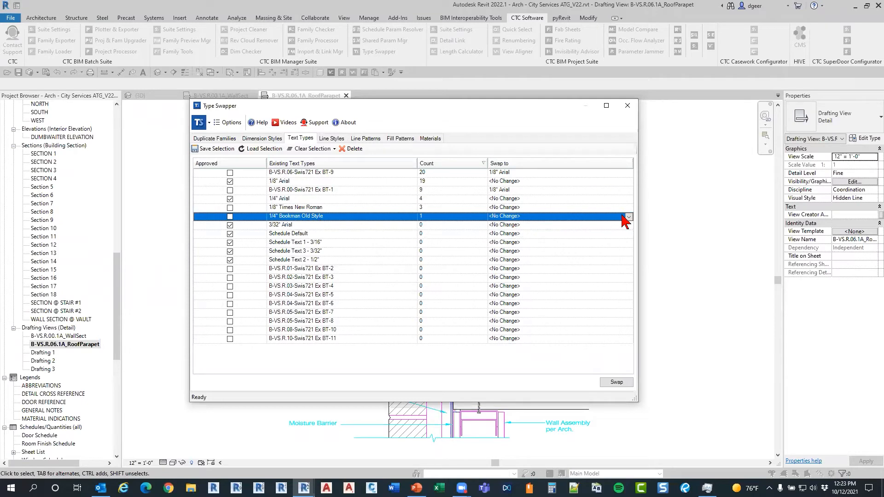
pyautogui.click(626, 217)
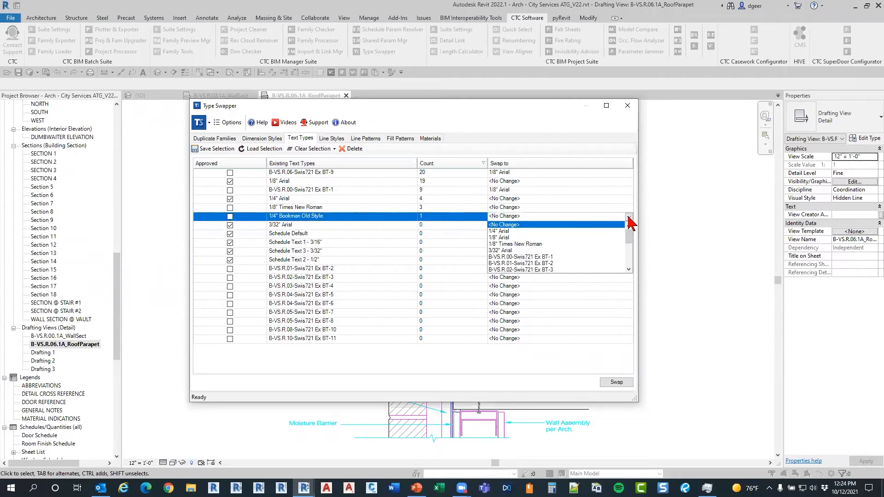
pyautogui.click(503, 231)
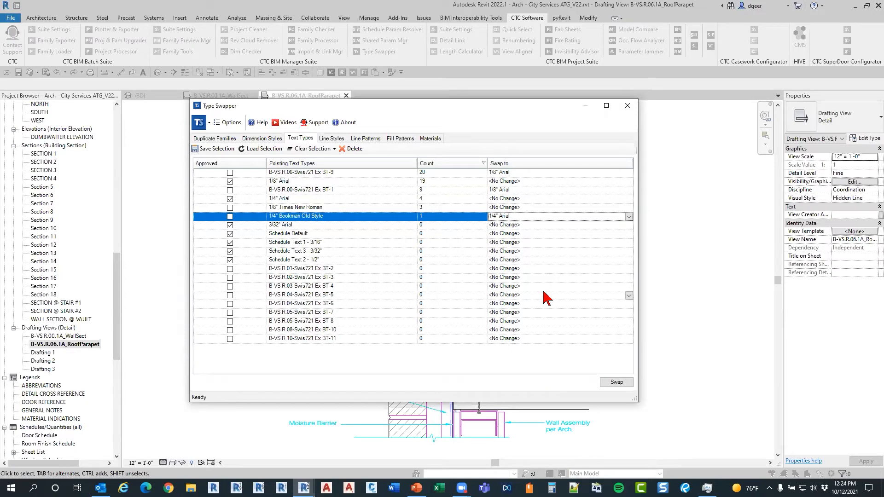
pyautogui.click(606, 382)
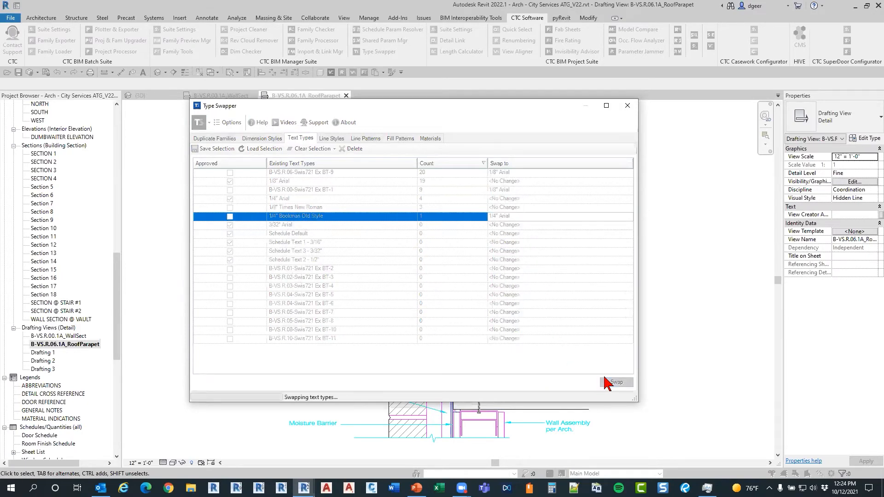
pyautogui.click(416, 323)
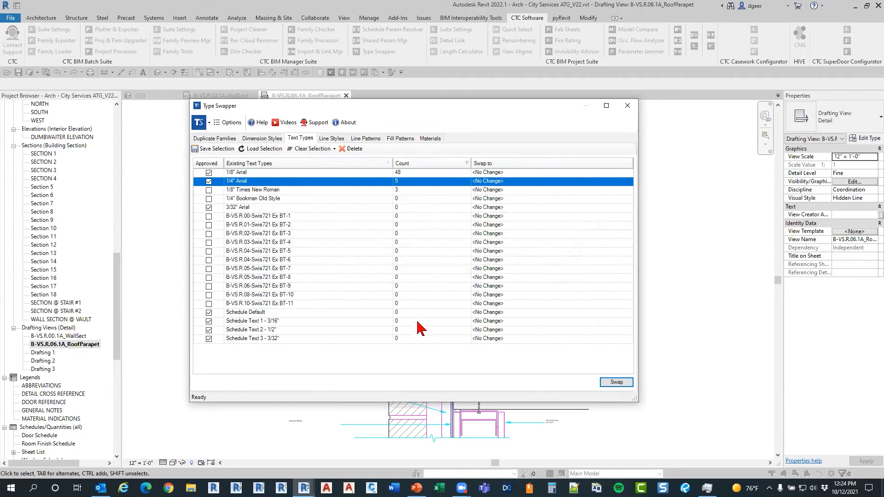
# Step: Show the line styles and examine the styles from A-Hev to A-XLt_WS that are not marked as approved
pyautogui.click(332, 138)
pyautogui.scroll(-3, 384, 268)
pyautogui.scroll(-3, 384, 280)
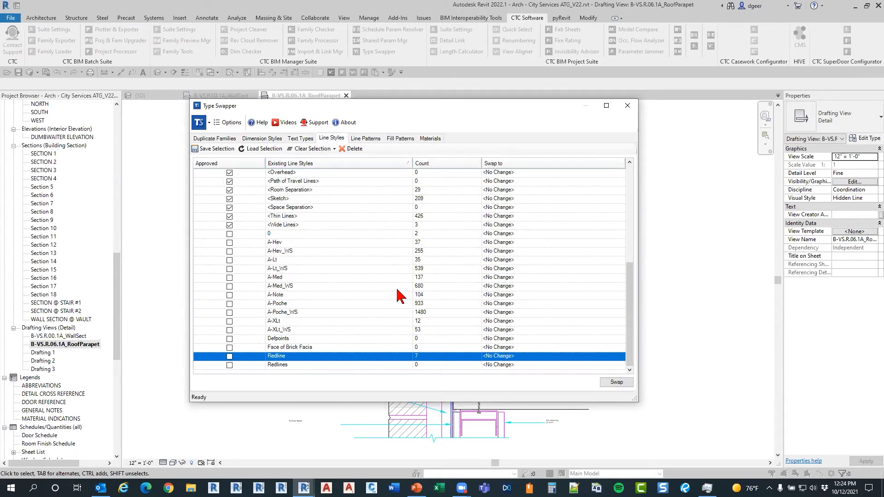
pyautogui.click(346, 243)
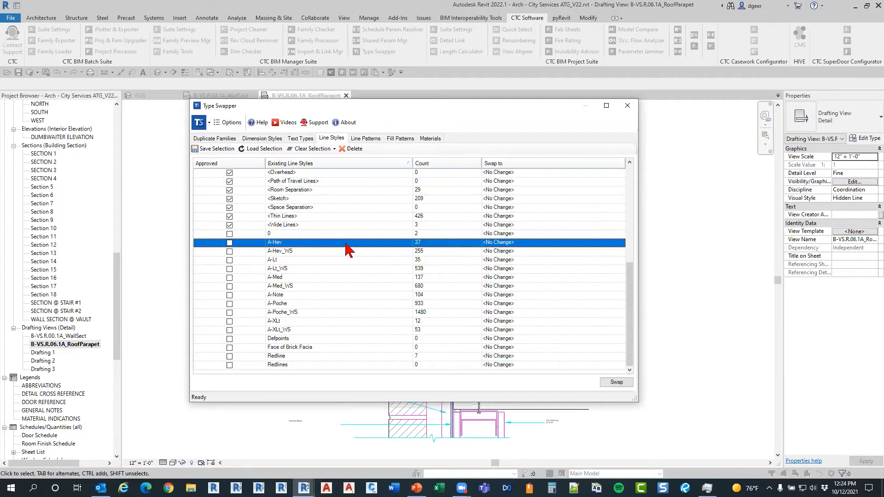
pyautogui.keyDown('shift'); pyautogui.click(289, 329); pyautogui.keyUp('shift')
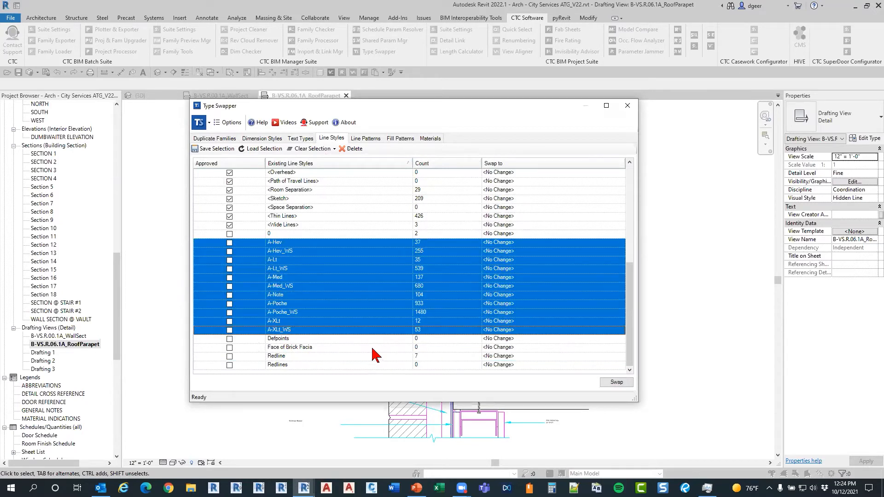
pyautogui.click(436, 313)
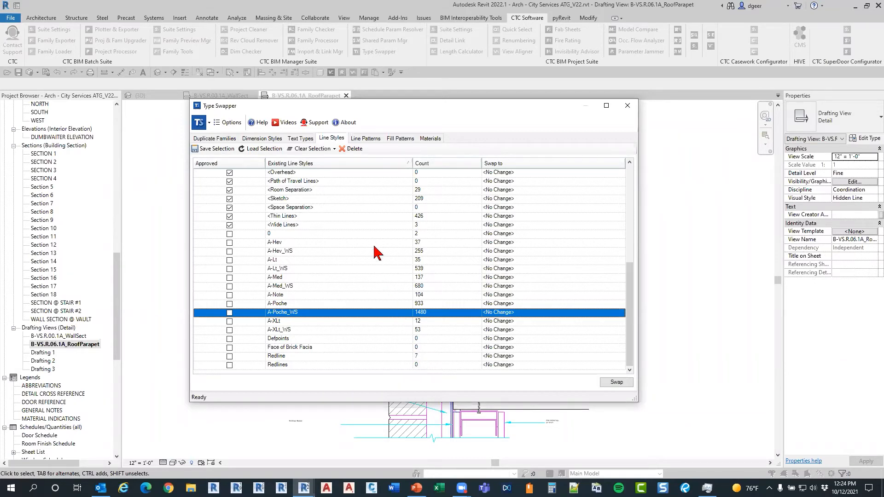
# Step: Browse the replacement options for the A-Med line style and move the Type Swapper window aside to uncover the parapet detail
pyautogui.click(370, 278)
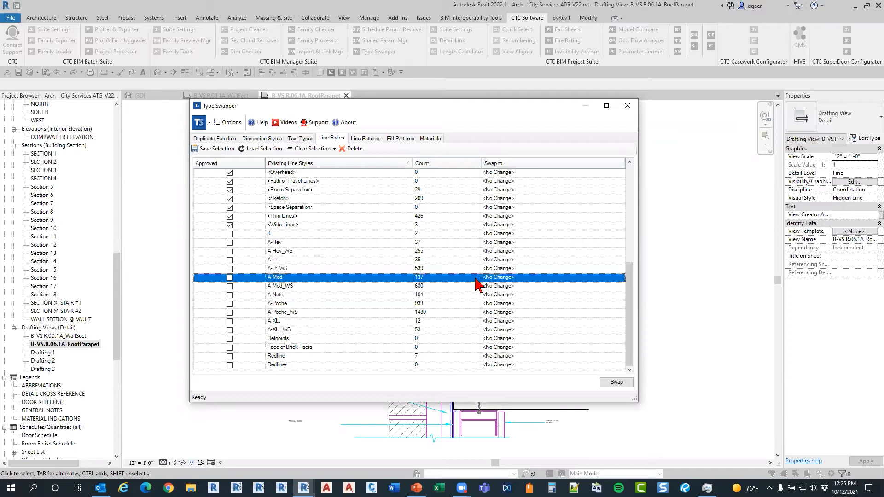
pyautogui.click(511, 279)
pyautogui.click(620, 277)
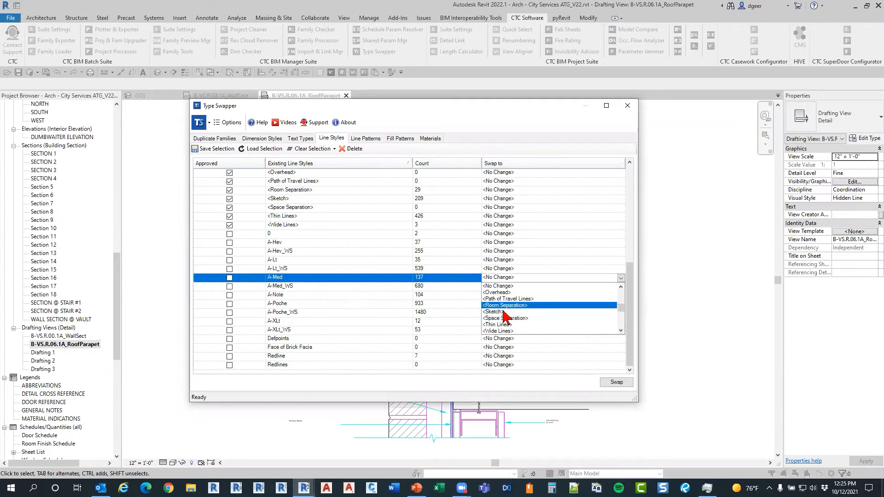
pyautogui.click(481, 111)
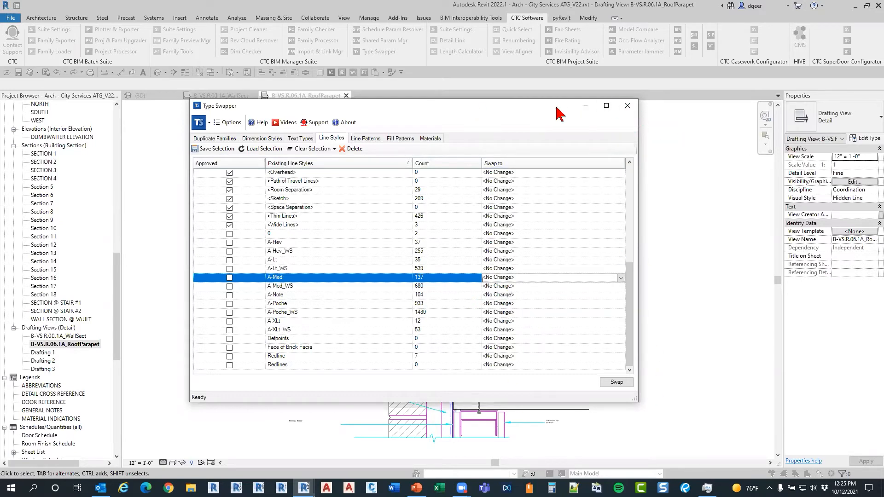
pyautogui.moveTo(506, 110); pyautogui.dragTo(528, 116)
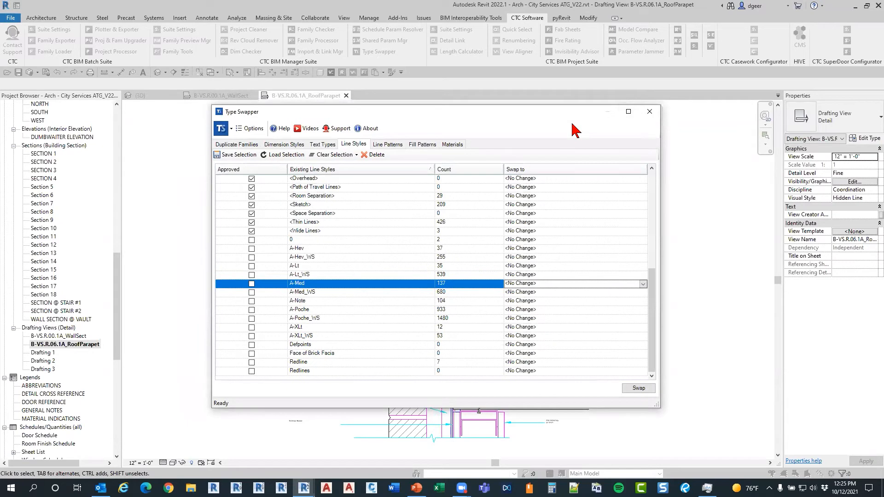
pyautogui.moveTo(573, 123); pyautogui.dragTo(297, 144)
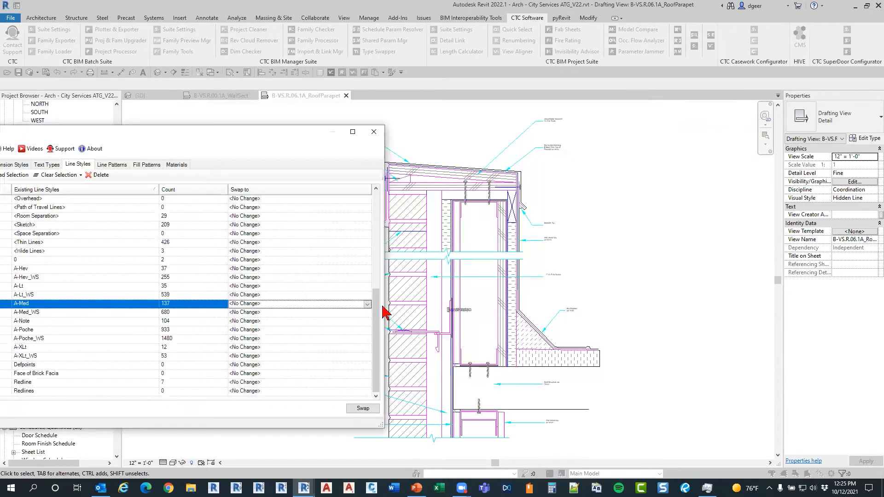
# Step: Swap the A-Med line style to <Medium Lines>, unjoining the conflicting elements, and close the event report
pyautogui.click(367, 303)
pyautogui.scroll(4, 248, 336)
pyautogui.click(244, 319)
pyautogui.click(363, 407)
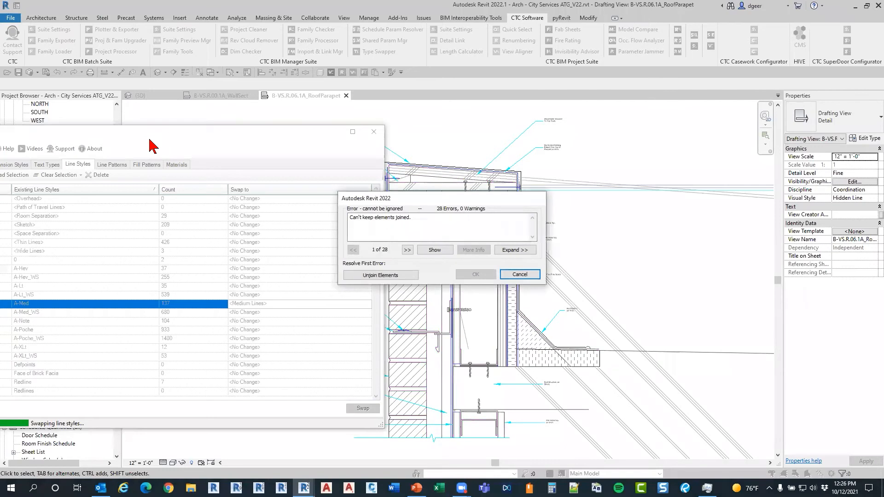
pyautogui.click(390, 278)
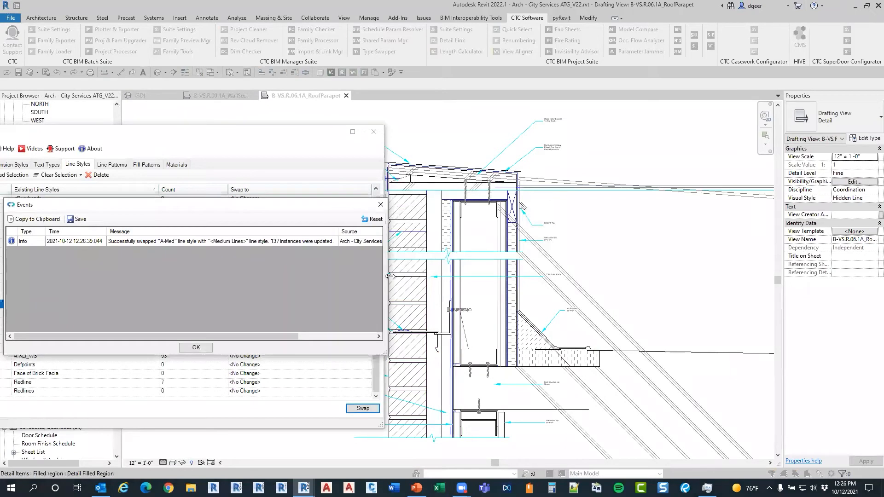
pyautogui.click(206, 347)
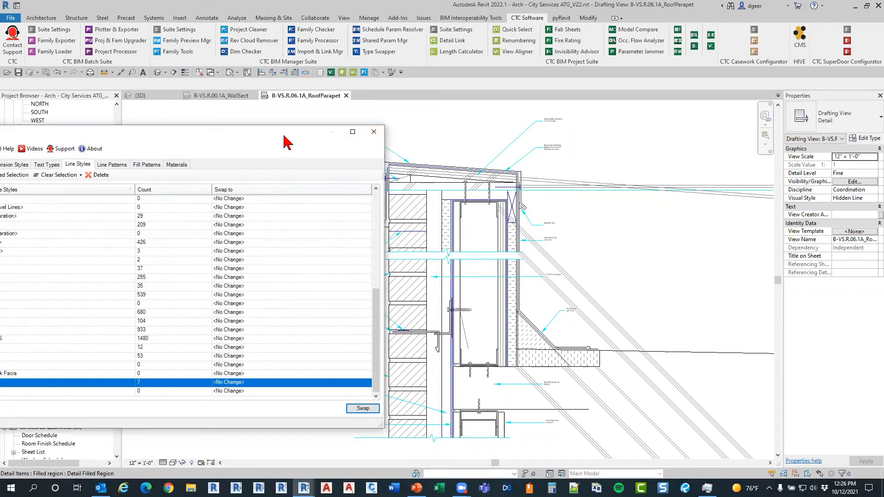
# Step: Move the Type Swapper window fully back into view and show the model's line patterns
pyautogui.moveTo(292, 135); pyautogui.dragTo(451, 125)
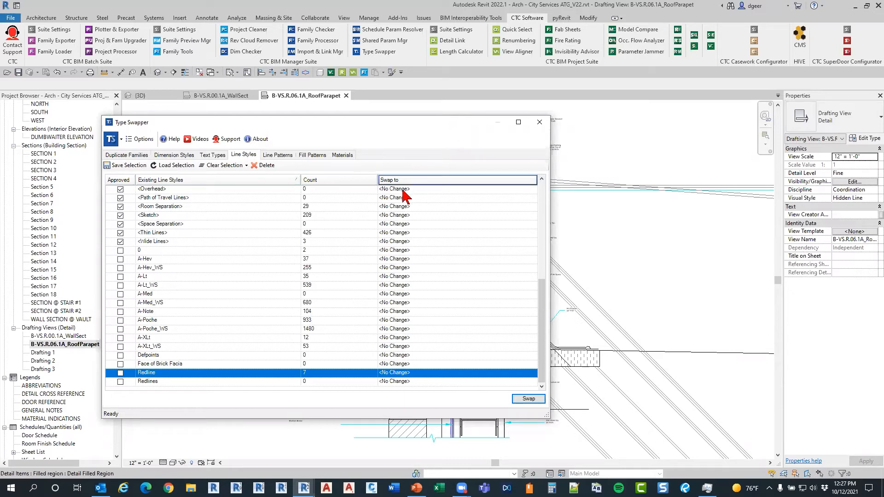
pyautogui.click(281, 155)
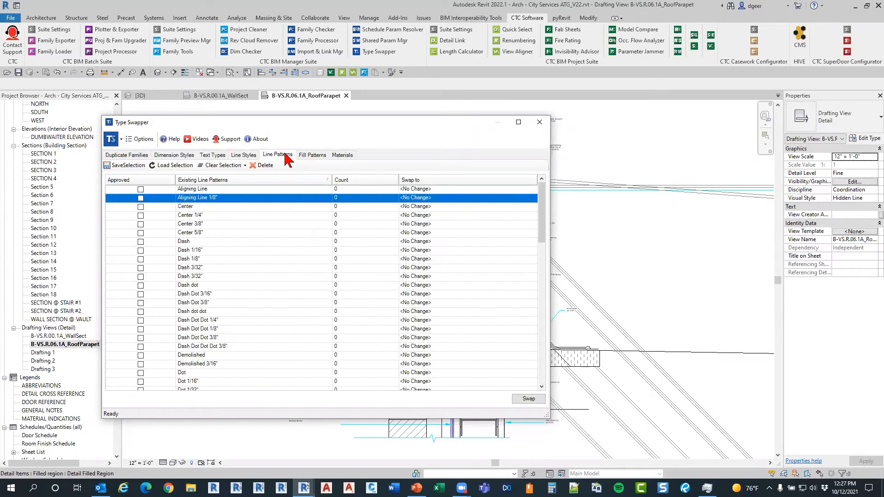
# Step: Look through the model's line patterns and sort them by count, highest first
pyautogui.scroll(-7, 266, 205)
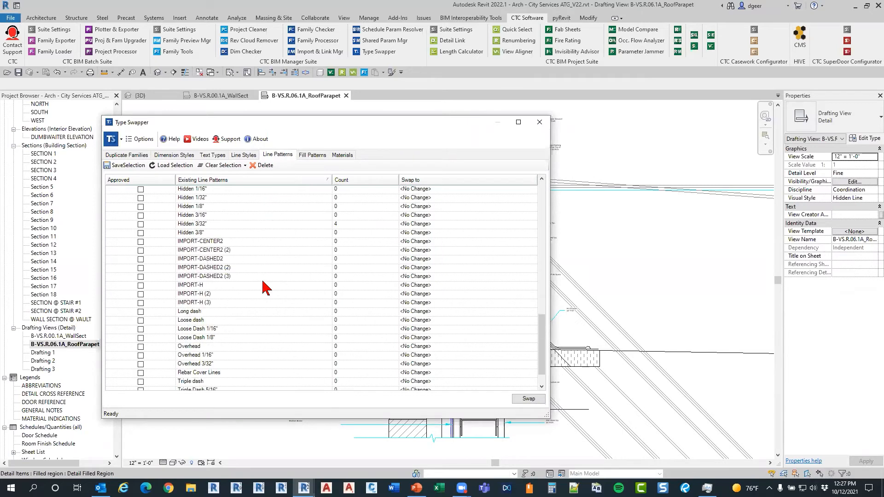
pyautogui.scroll(7, 331, 226)
pyautogui.click(344, 180)
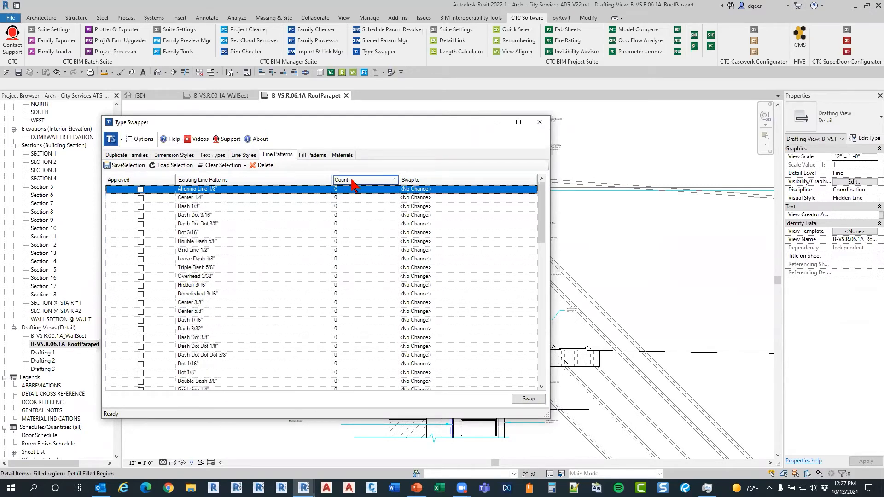
pyautogui.click(348, 180)
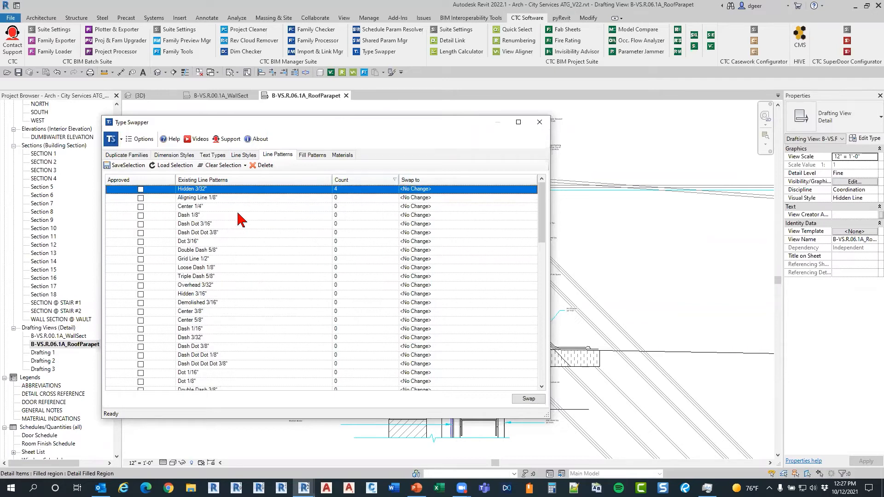
# Step: Examine the unused line patterns at the end of the list, especially the IMPORT ones such as IMPORT-H, IMPORT-CENTER2 and IMPORT-DASHED2
pyautogui.scroll(-4, 244, 264)
pyautogui.scroll(-8, 244, 264)
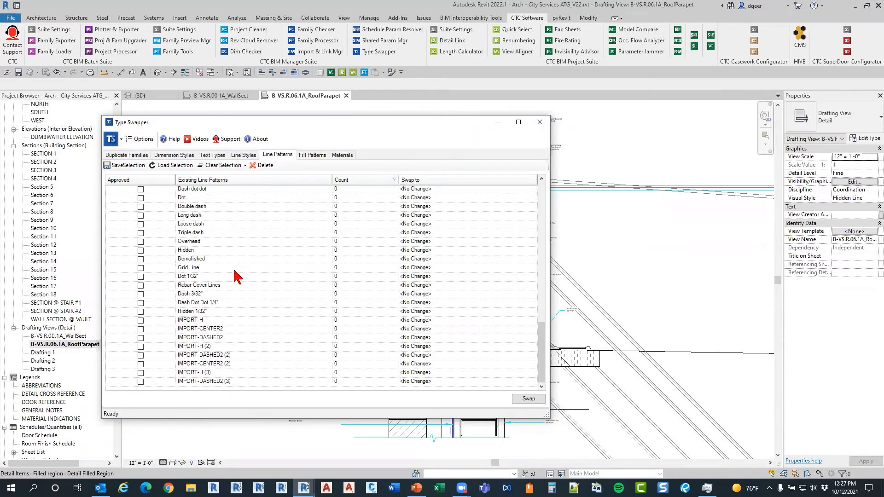
pyautogui.click(218, 330)
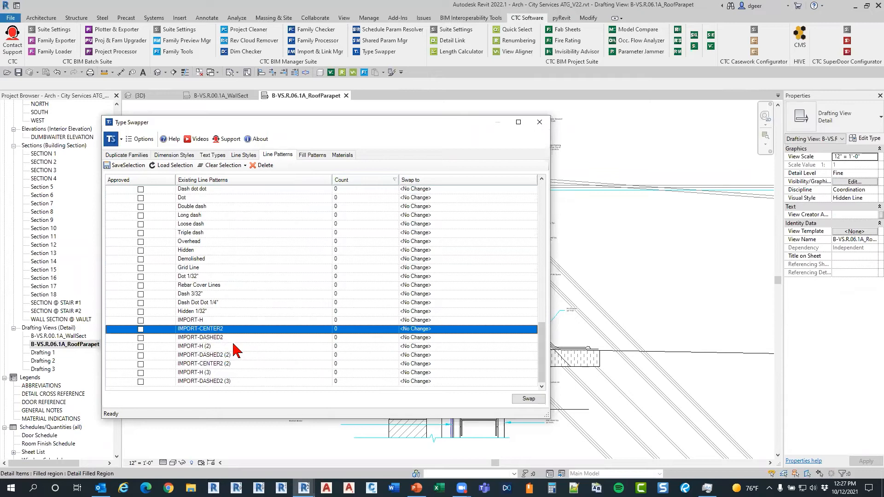
pyautogui.scroll(1, 236, 350)
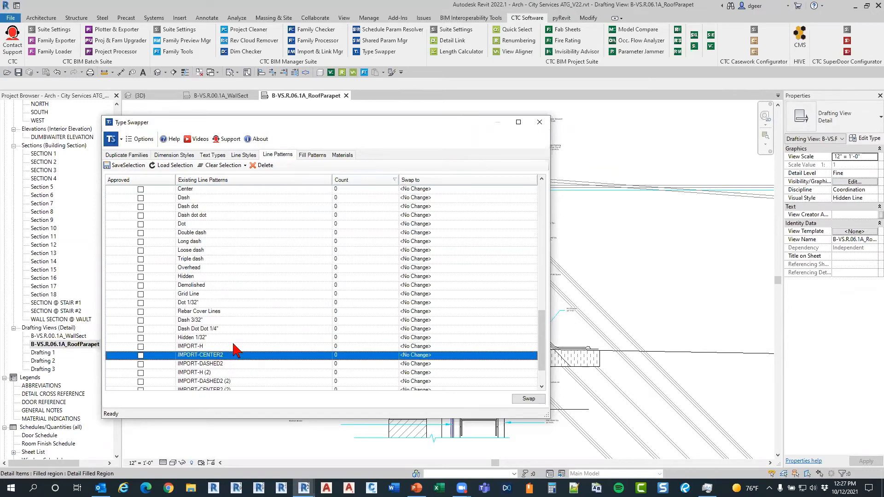
pyautogui.scroll(-1, 236, 351)
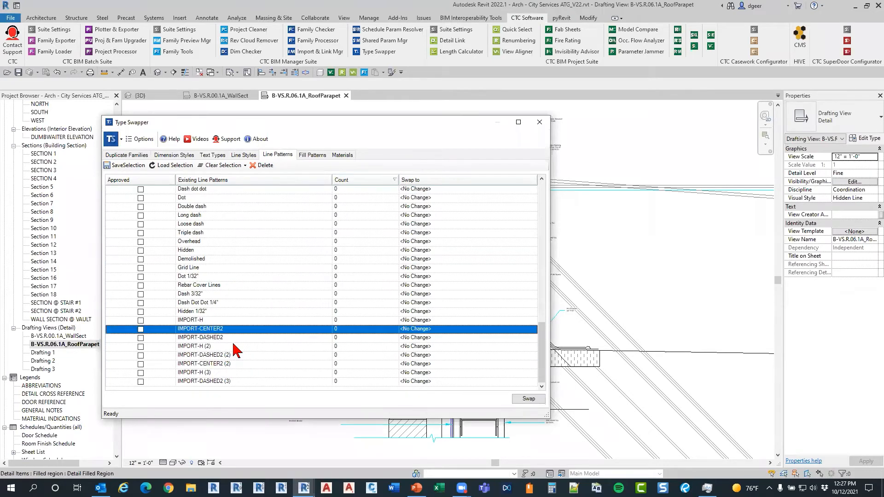
pyautogui.click(228, 321)
pyautogui.click(228, 338)
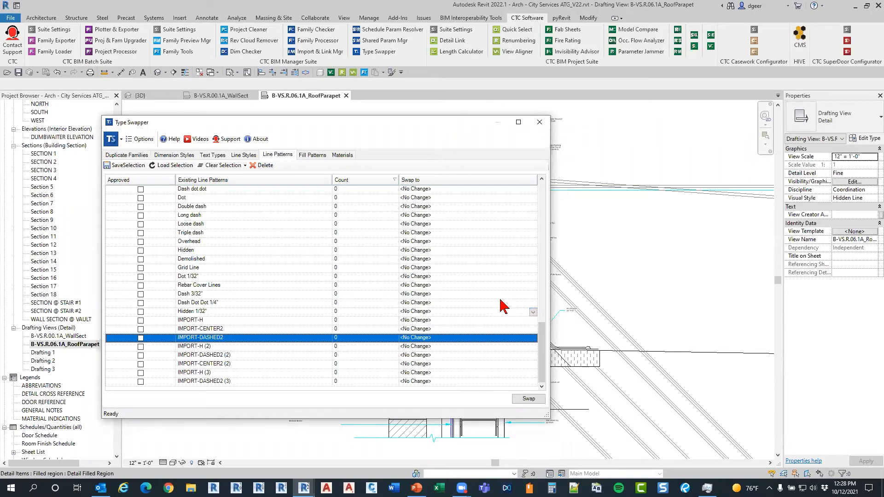
pyautogui.scroll(3, 412, 294)
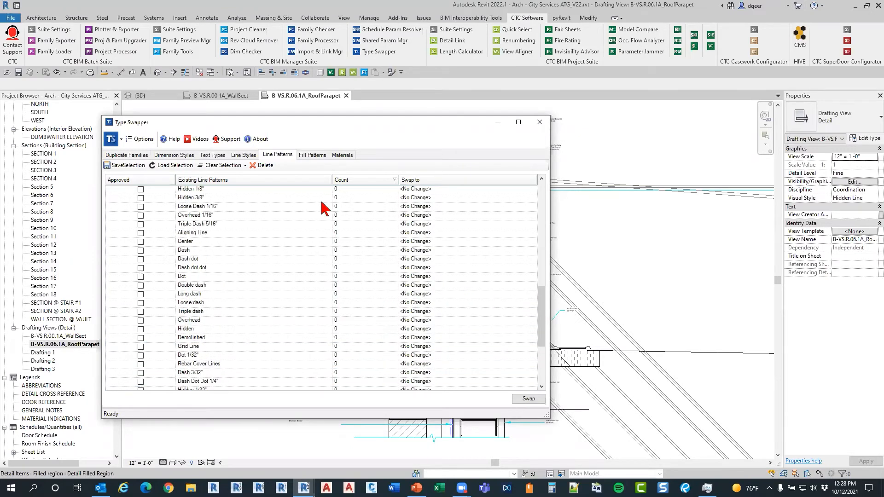
# Step: Show the fill patterns, check the replacement options for B-VS.R.00.1A_WallSect-1, and close Type Swapper without swapping
pyautogui.click(311, 155)
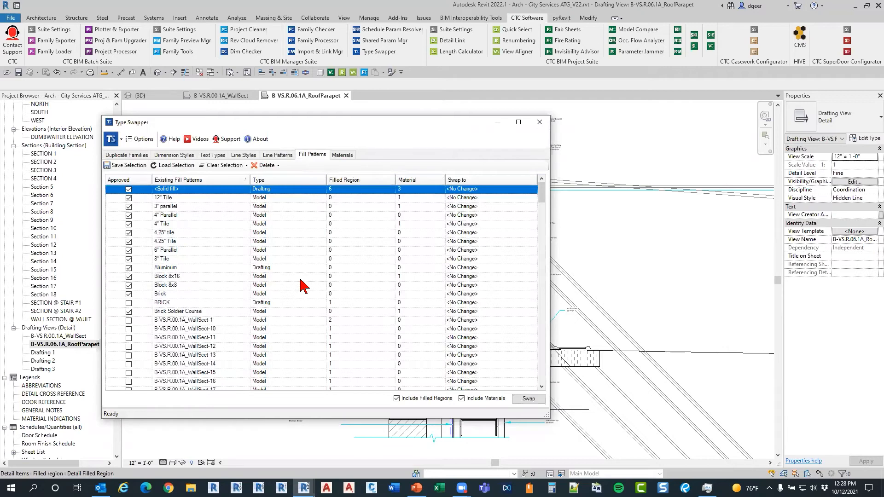
pyautogui.click(199, 321)
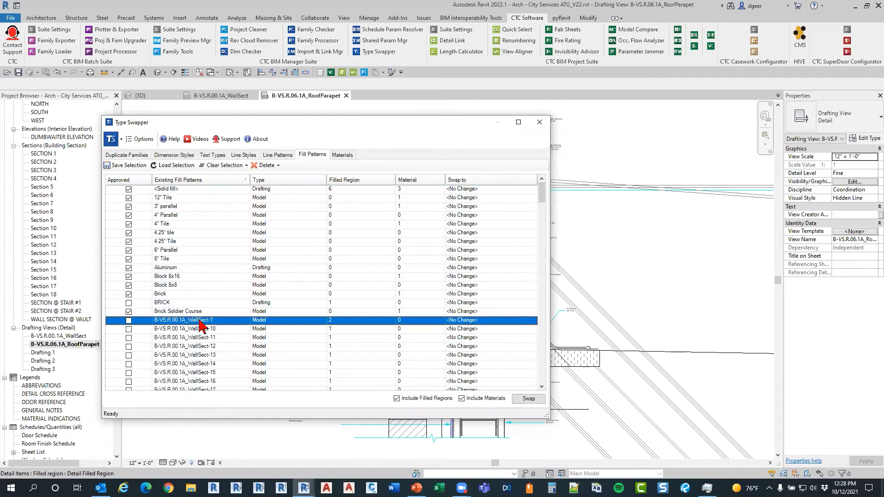
pyautogui.click(533, 321)
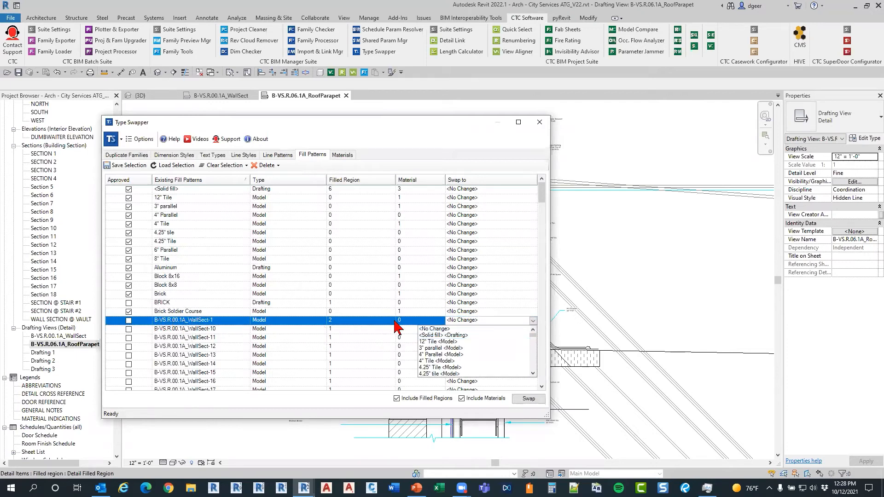
pyautogui.click(544, 124)
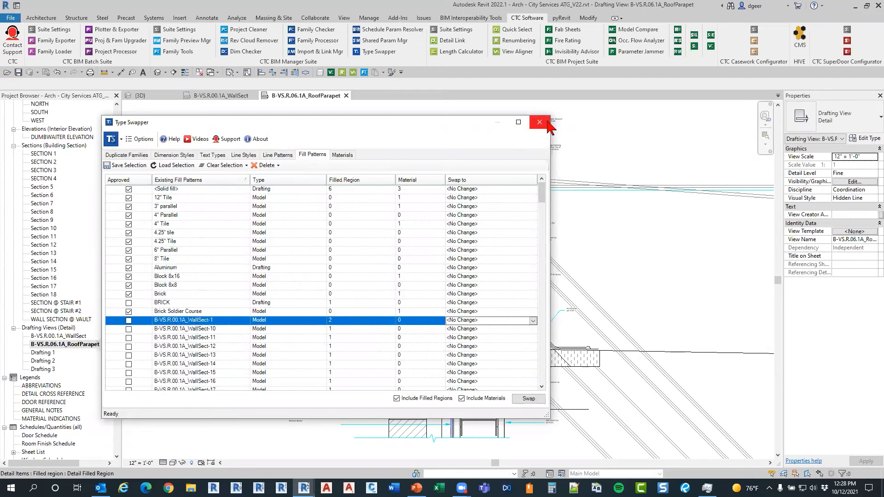
pyautogui.click(545, 125)
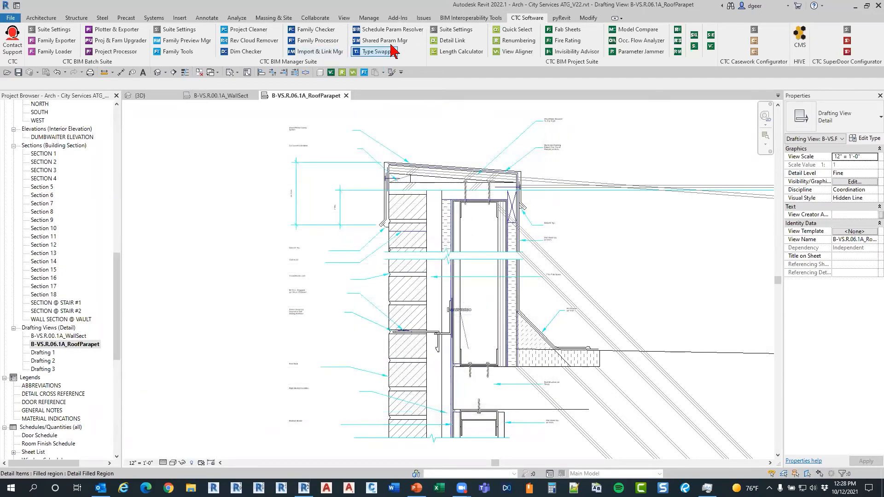
# Step: Open Revit's Fill Patterns settings, browse the drafting patterns, and switch to the model patterns to find the B-VS.R.00.1A_WallSect entries
pyautogui.click(369, 17)
pyautogui.click(359, 45)
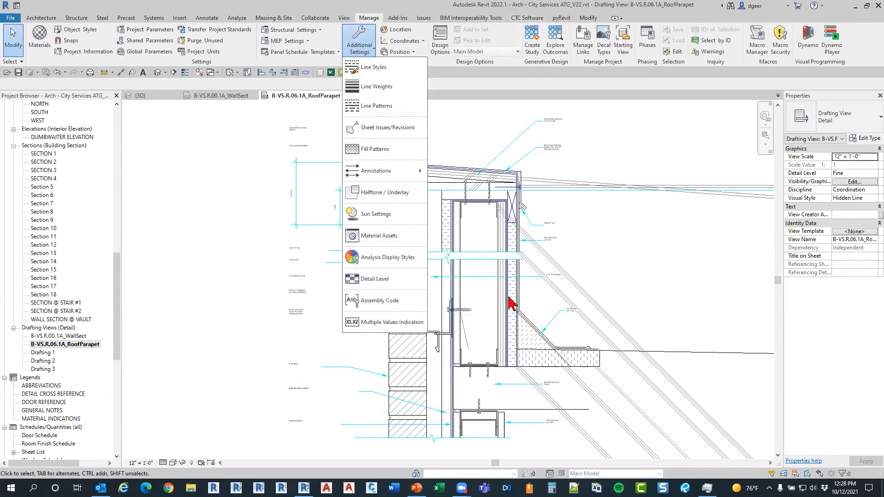
pyautogui.click(369, 150)
pyautogui.scroll(-5, 406, 267)
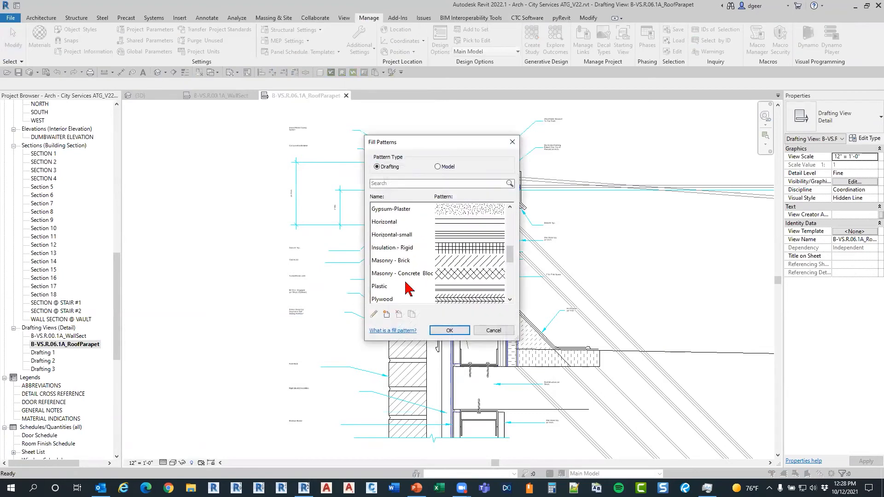
pyautogui.scroll(3, 442, 286)
pyautogui.scroll(3, 414, 247)
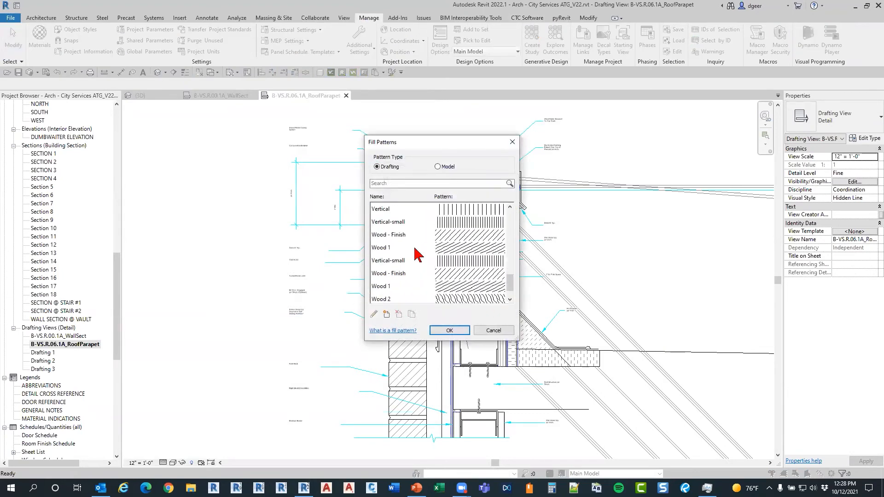
pyautogui.click(438, 167)
pyautogui.scroll(-3, 411, 239)
pyautogui.scroll(1, 411, 240)
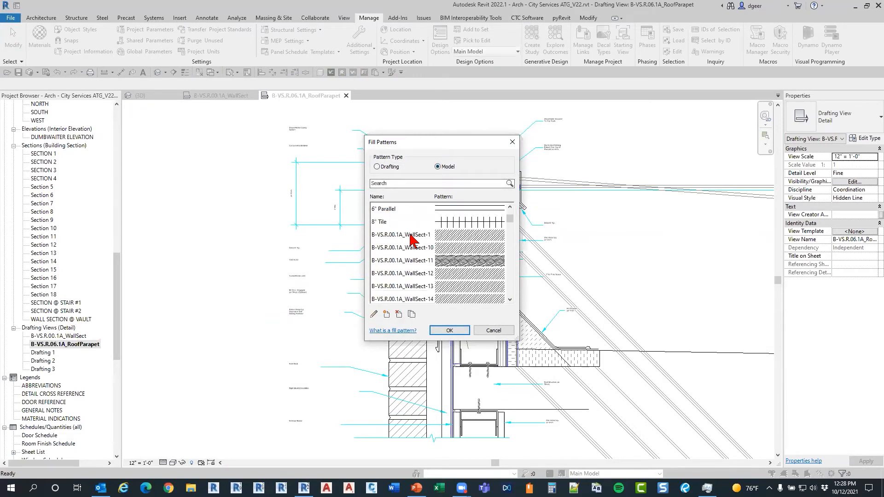
# Step: Compare the previews of the model fill patterns B-VS.R.00.1A_WallSect-1 through WallSect-13 and close the Fill Patterns dialog
pyautogui.click(409, 235)
pyautogui.click(405, 248)
pyautogui.click(407, 262)
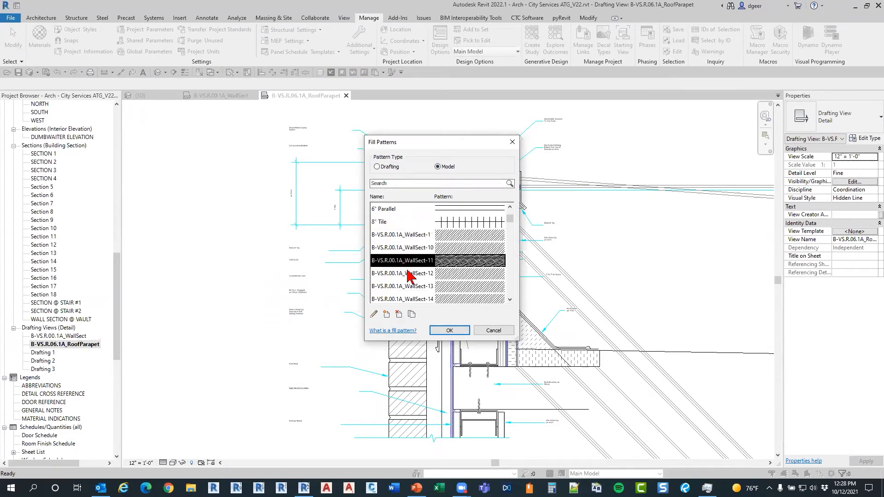
pyautogui.click(412, 288)
pyautogui.click(411, 235)
pyautogui.click(409, 275)
pyautogui.click(412, 287)
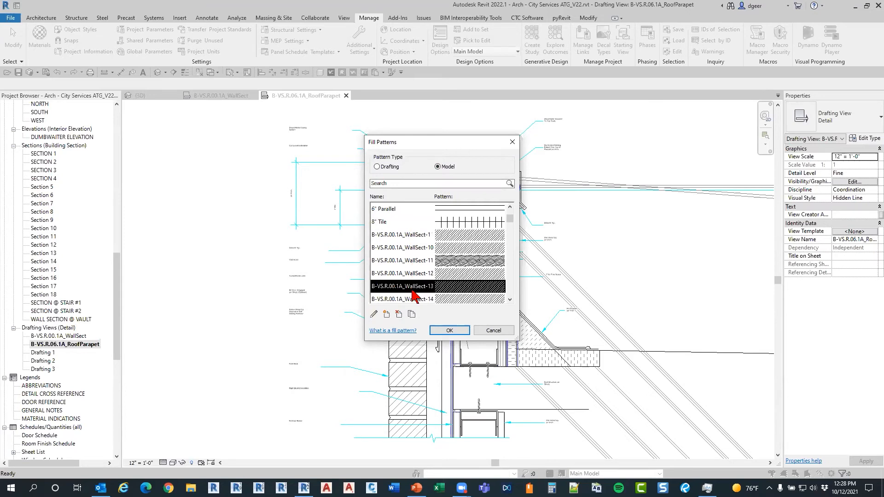
pyautogui.click(411, 236)
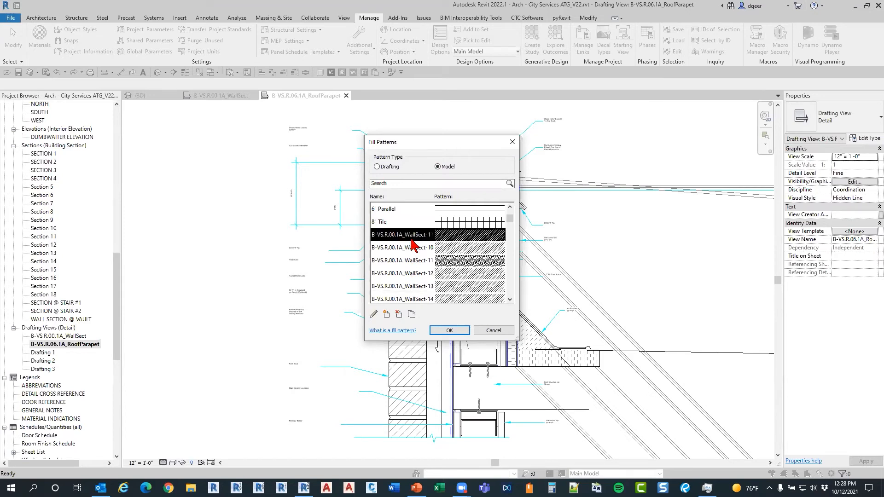
pyautogui.click(512, 142)
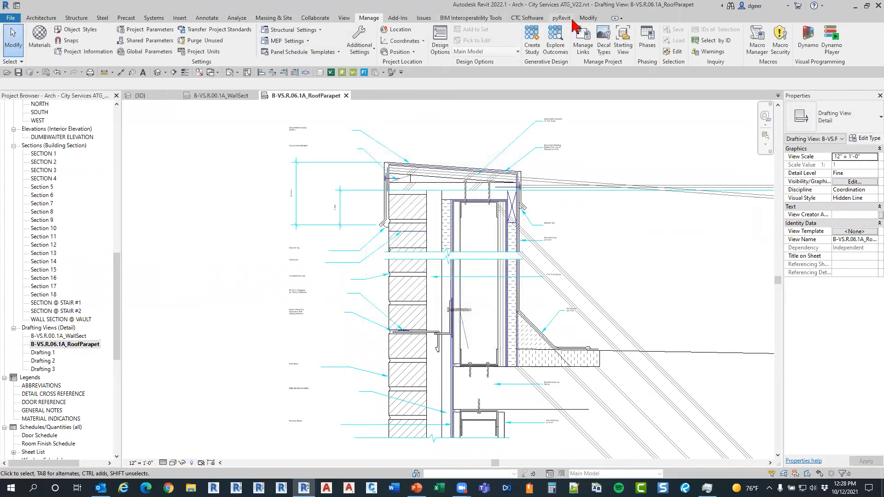
# Step: Reopen Type Swapper from the roof parapet view and list the existing fill patterns
pyautogui.click(527, 17)
pyautogui.click(390, 51)
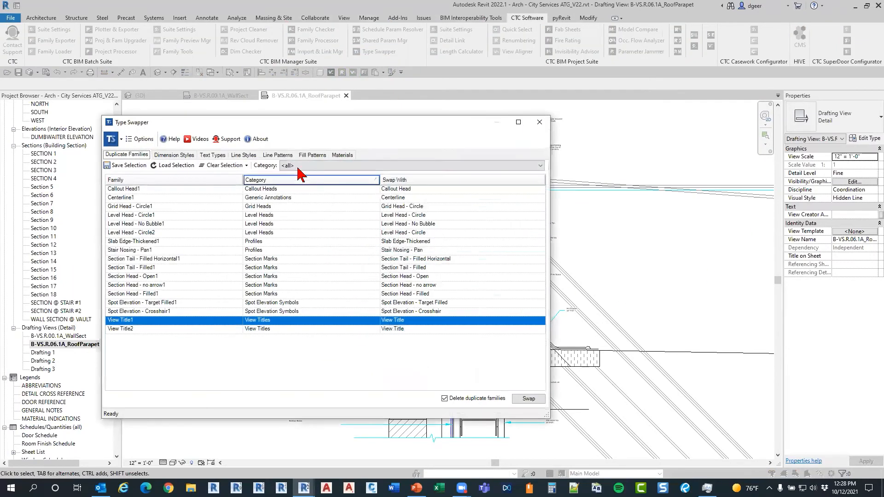
pyautogui.click(311, 155)
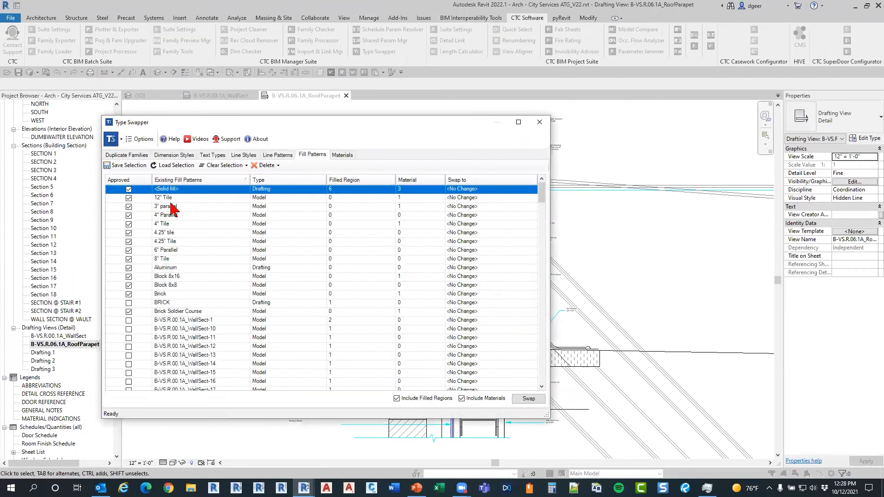
# Step: Swap the B-VS.R.00.1A_WallSect-1 fill pattern to <Solid fill> and close the event report
pyautogui.click(186, 320)
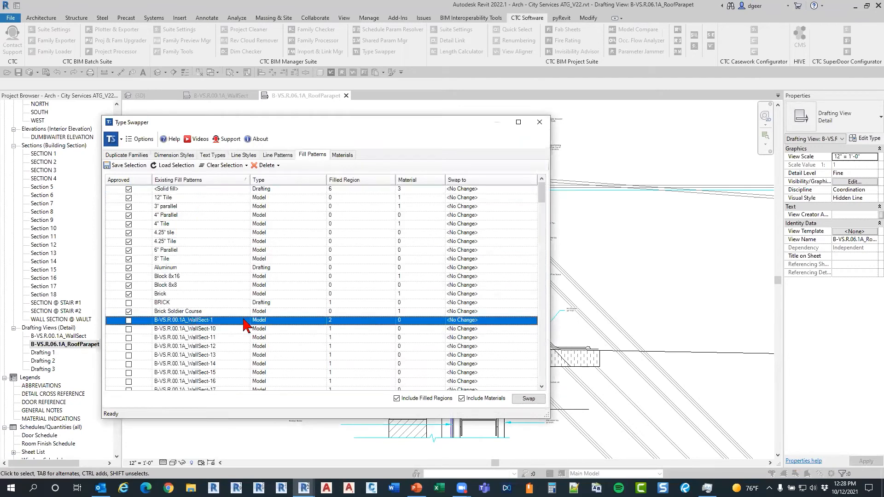
pyautogui.click(533, 320)
pyautogui.scroll(-3, 442, 360)
pyautogui.scroll(-8, 449, 361)
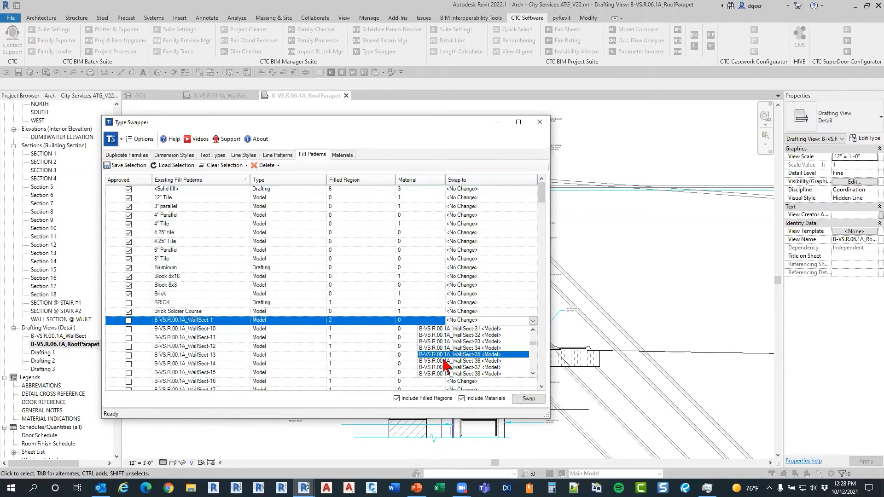
pyautogui.moveTo(533, 348); pyautogui.dragTo(534, 335)
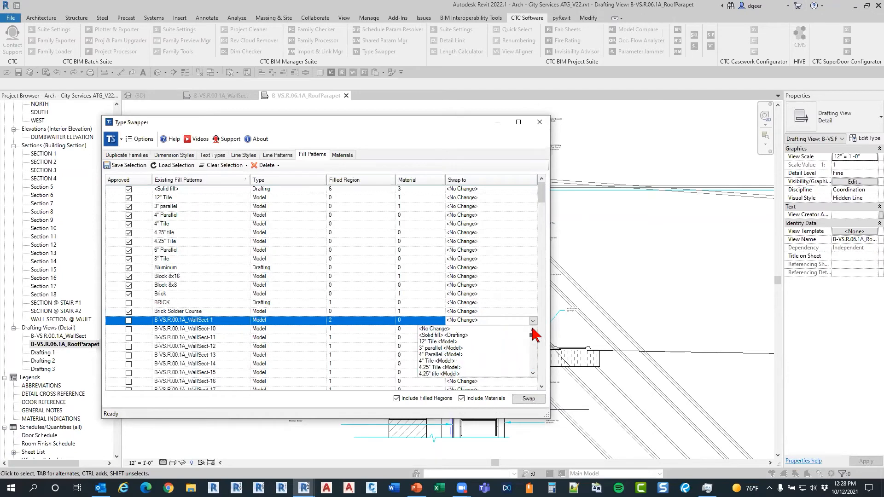
pyautogui.click(450, 335)
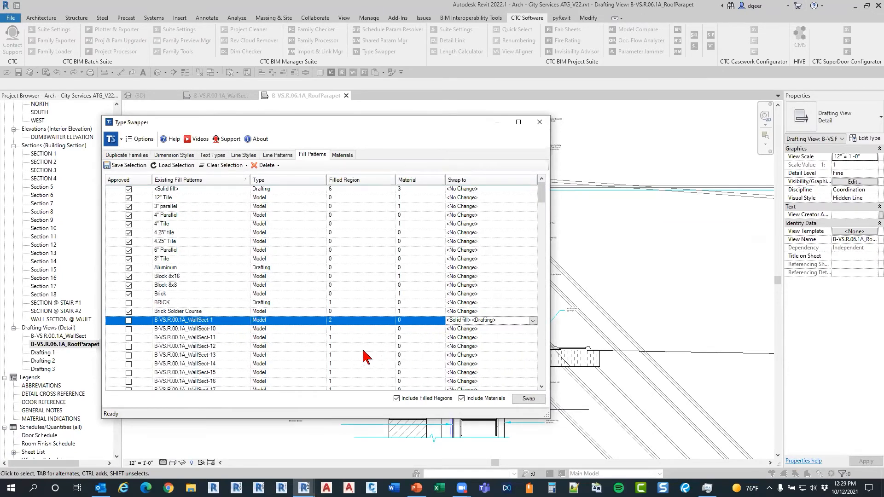
pyautogui.click(528, 399)
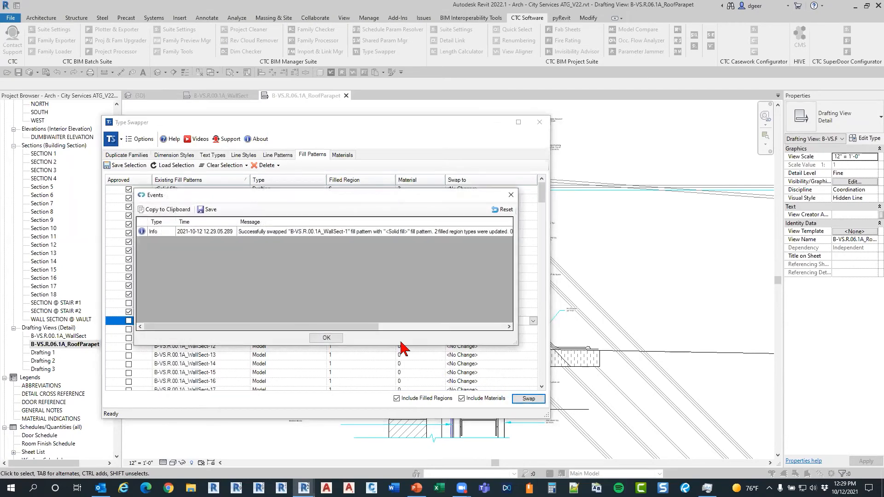
pyautogui.click(324, 338)
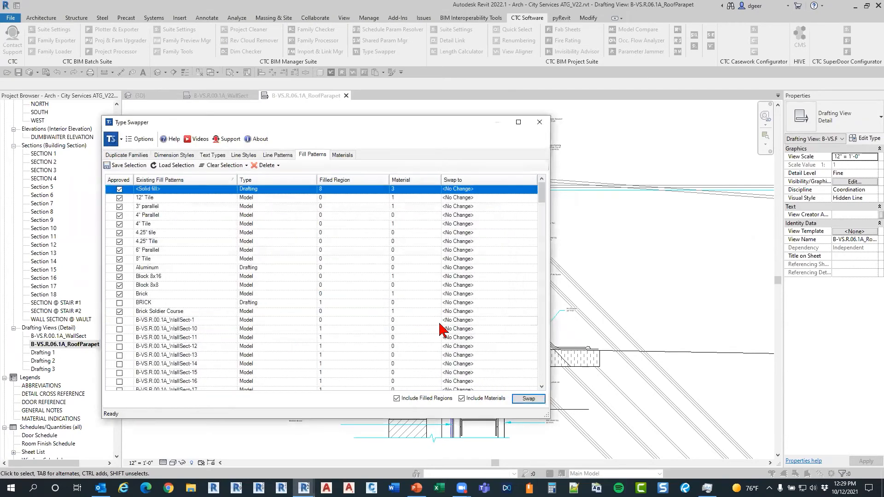
# Step: Close Type Swapper, open the B-VS.R.00.1A_WallSect drafting view, and select a hatched brick region near the roof slab to check its type
pyautogui.click(539, 123)
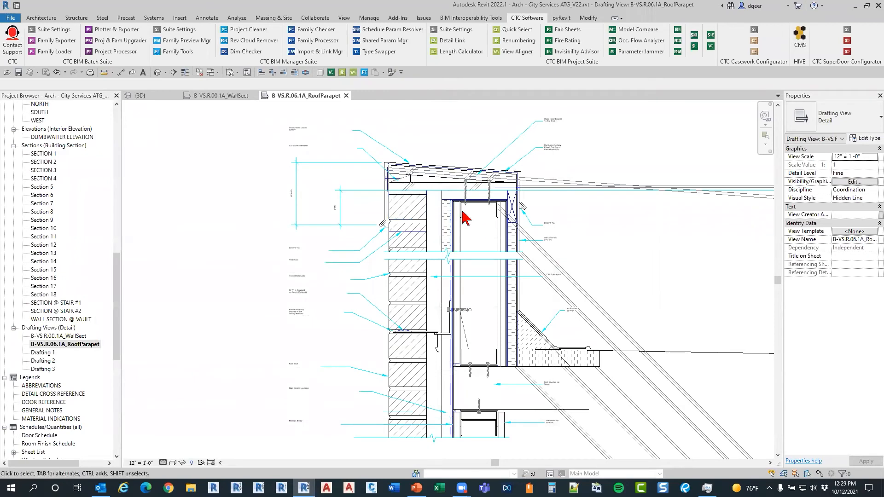
pyautogui.doubleClick(46, 336)
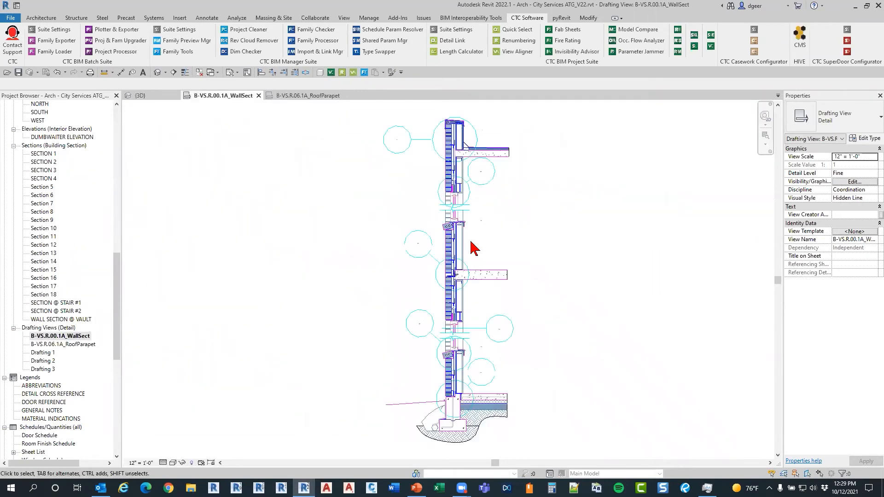
pyautogui.scroll(2, 503, 237)
pyautogui.moveTo(504, 236)
pyautogui.mouseDown(button='middle')
pyautogui.moveTo(470, 410)
pyautogui.moveTo(424, 356)
pyautogui.moveTo(443, 456)
pyautogui.mouseUp(button='middle')
pyautogui.click(357, 178)
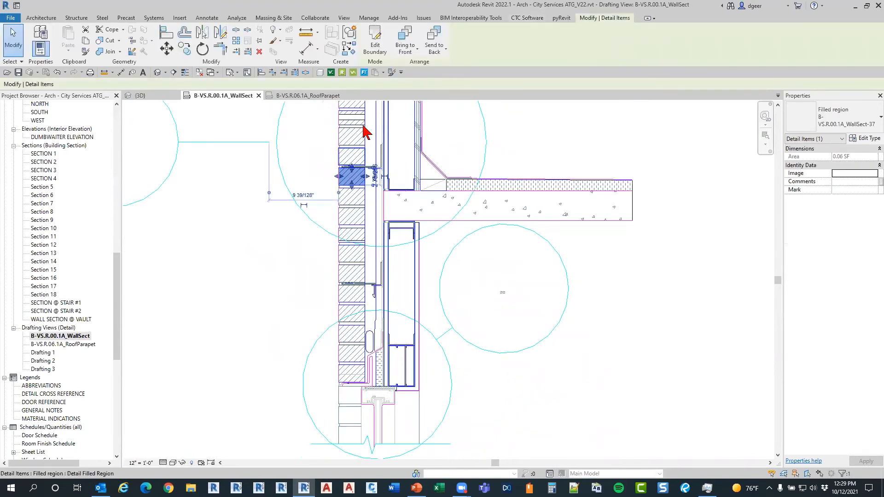
# Step: Deselect the brick region and reopen Type Swapper from the wall section view with the fill patterns listed
pyautogui.click(302, 137)
pyautogui.click(375, 52)
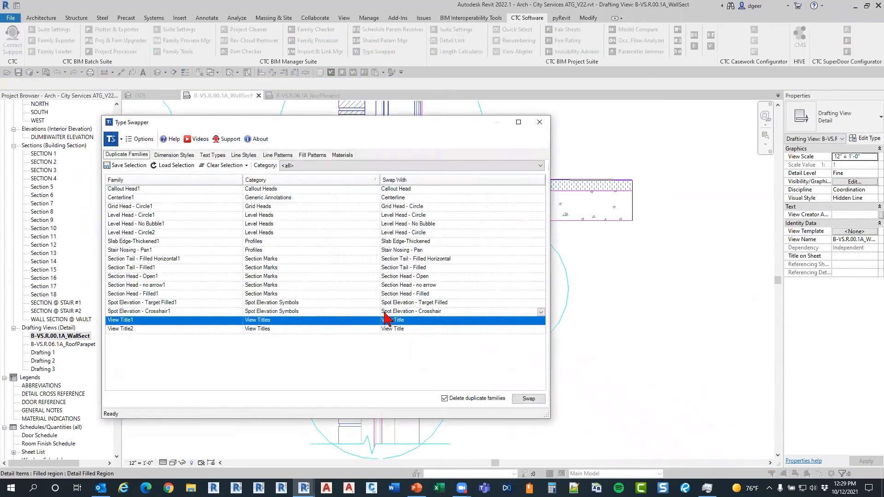
pyautogui.click(312, 156)
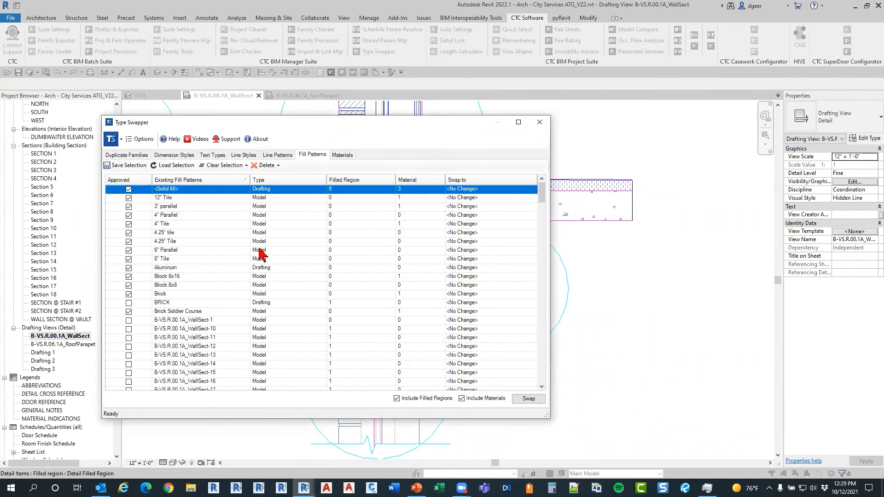
# Step: Look through the B-VS.R.00.1A_WallSect fill patterns in Type Swapper, sorting the existing patterns by name in descending order
pyautogui.scroll(-9, 258, 263)
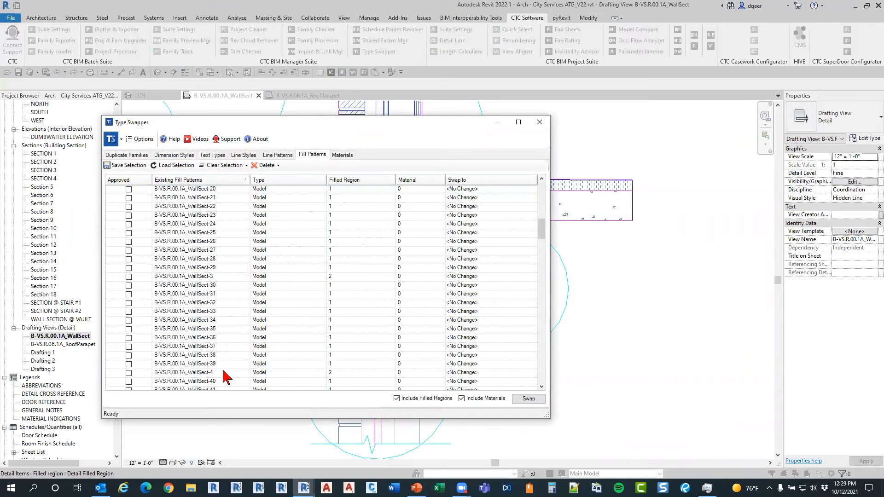
pyautogui.click(221, 346)
pyautogui.scroll(-7, 533, 352)
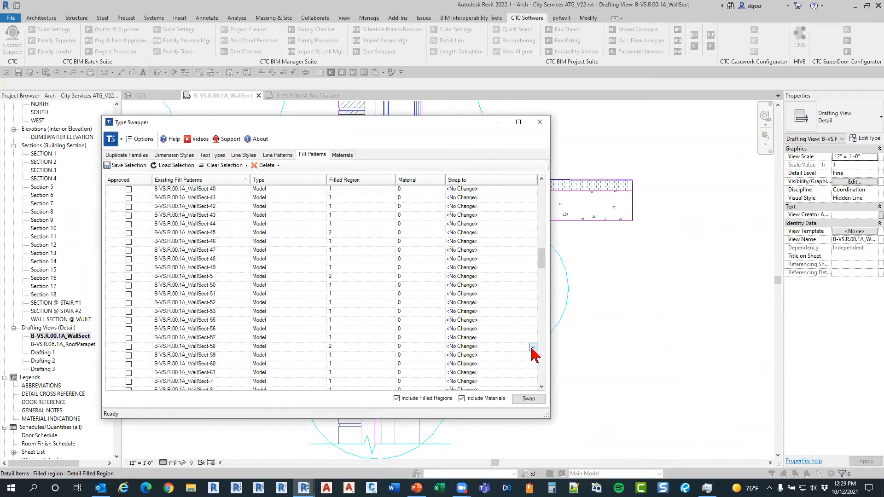
pyautogui.click(532, 348)
pyautogui.scroll(-1, 222, 350)
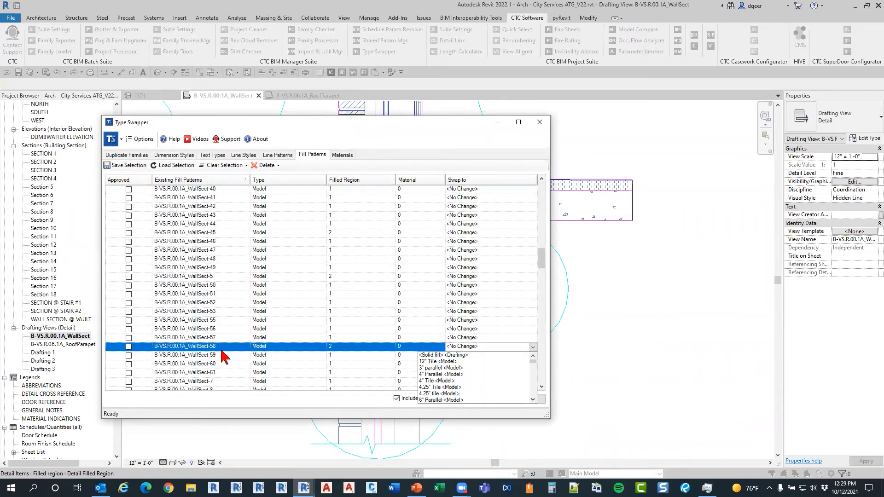
pyautogui.click(222, 374)
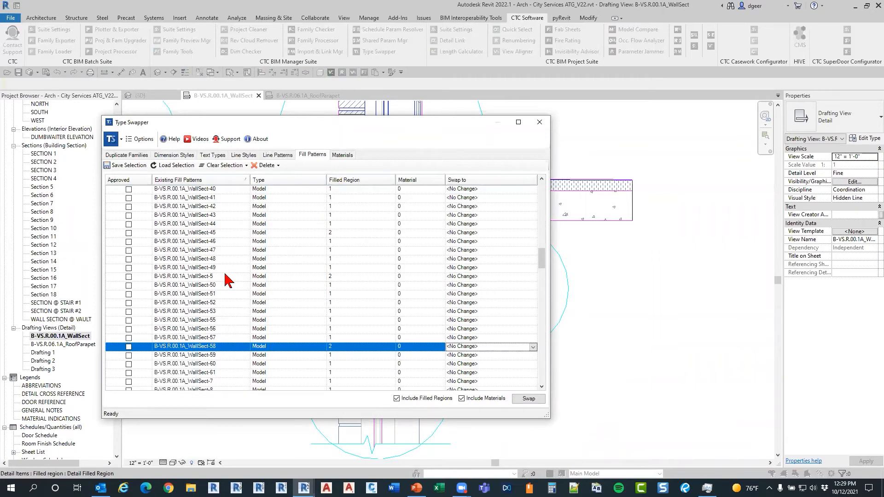
pyautogui.click(216, 180)
pyautogui.scroll(3, 220, 257)
pyautogui.scroll(-15, 214, 320)
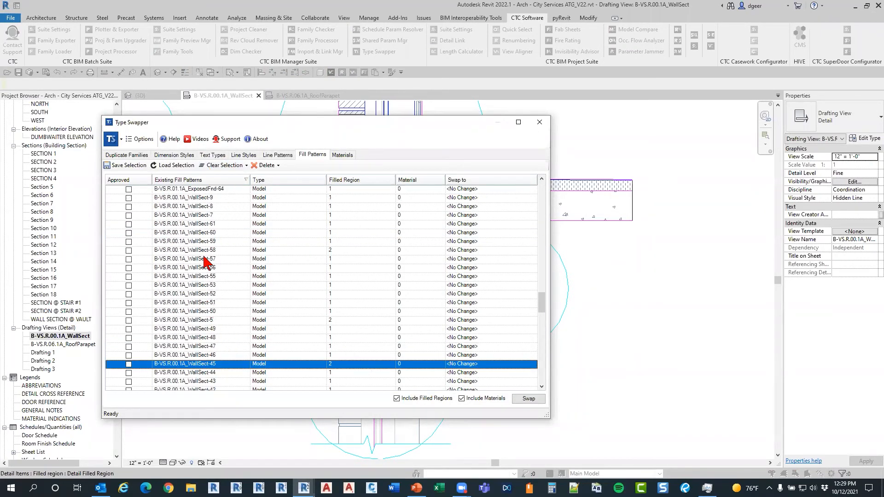
pyautogui.scroll(4, 208, 261)
pyautogui.scroll(-6, 216, 267)
pyautogui.scroll(-2, 220, 351)
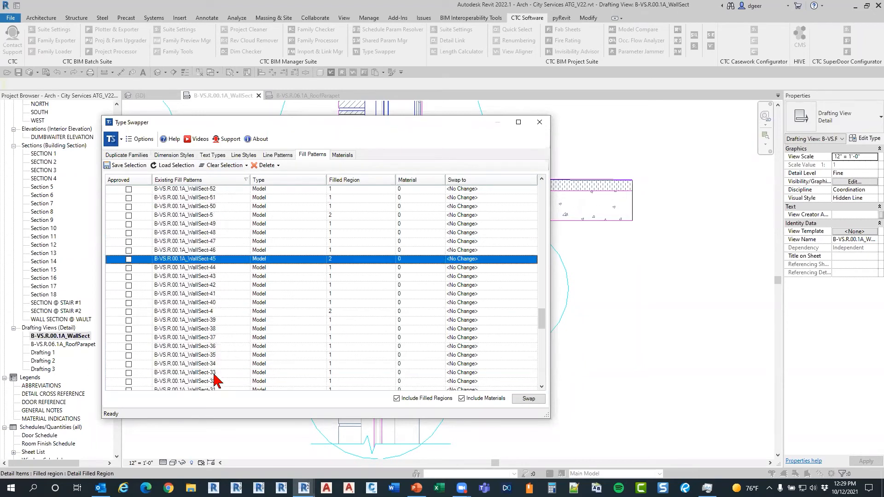
# Step: Swap the B-VS.R.00.1A_WallSect-37 fill pattern to <Solid fill>, dismiss the event report and close Type Swapper
pyautogui.click(217, 339)
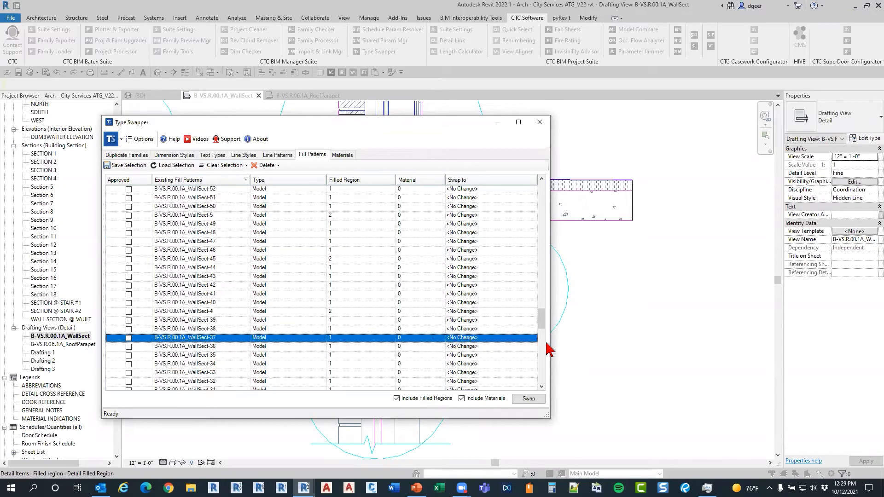
pyautogui.click(533, 337)
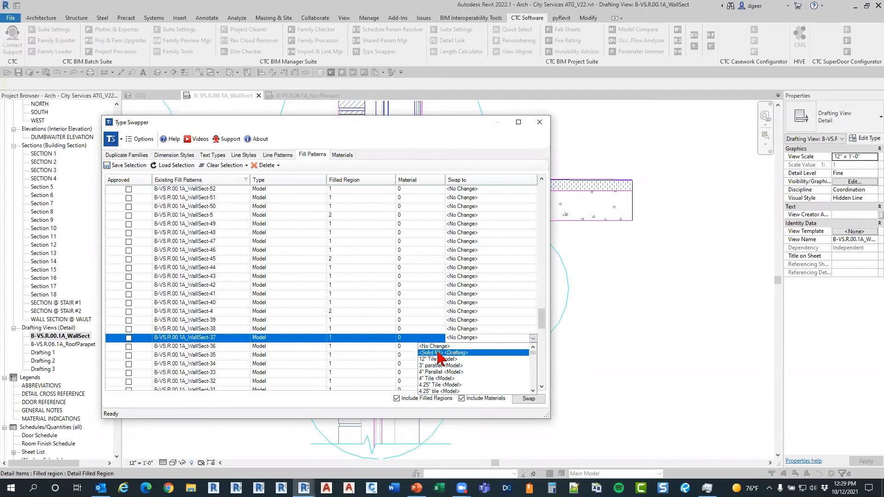
pyautogui.click(442, 353)
pyautogui.click(528, 399)
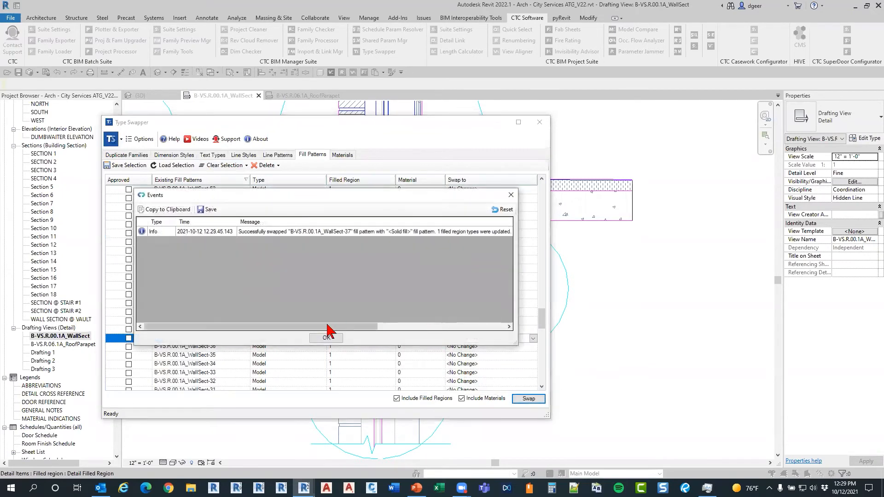
pyautogui.click(334, 338)
pyautogui.click(540, 122)
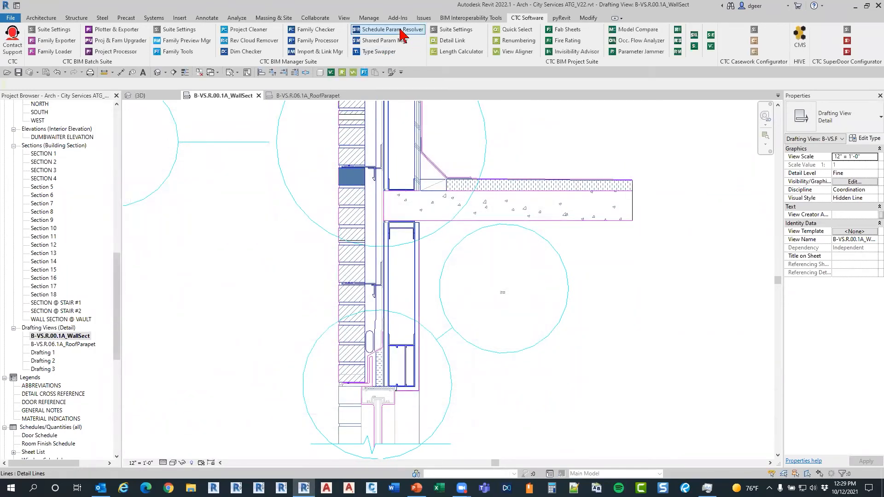
# Step: Examine the project's model fill patterns in the Fill Patterns settings, including B-VS.R.00.1A_WallSect-37, and cancel without changes
pyautogui.click(369, 18)
pyautogui.click(359, 42)
pyautogui.click(383, 156)
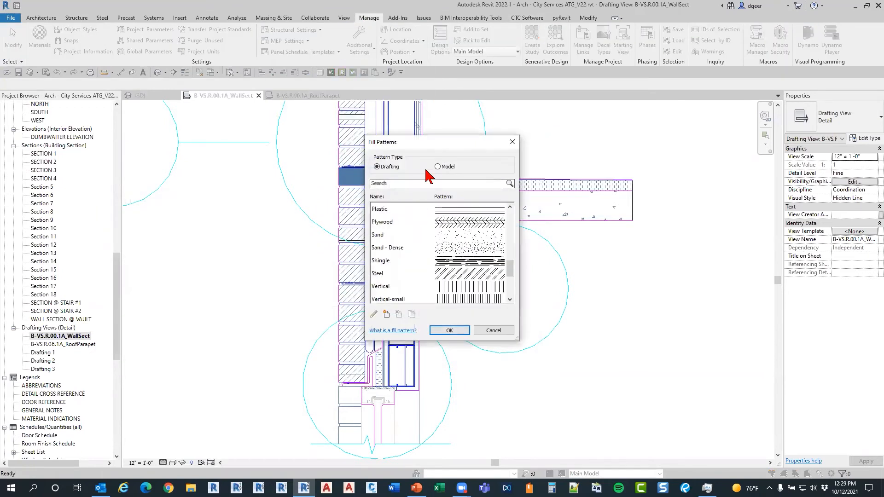
pyautogui.click(437, 167)
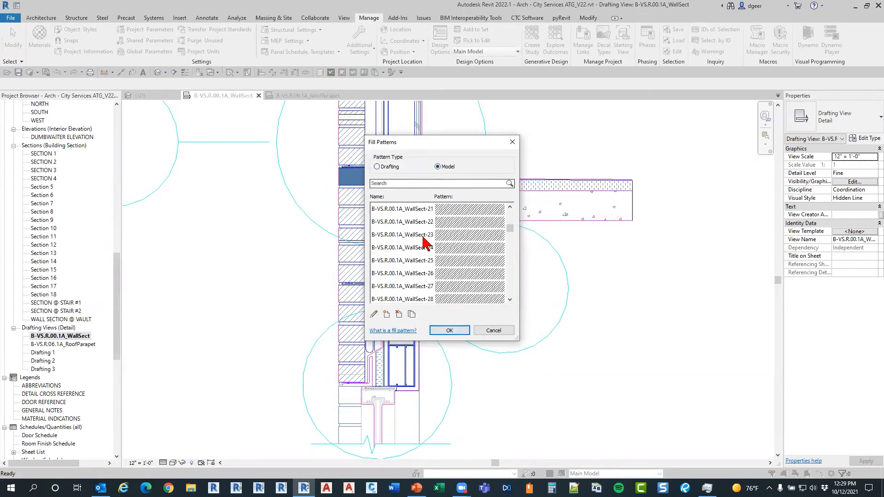
pyautogui.scroll(-6, 413, 299)
pyautogui.scroll(-2, 410, 288)
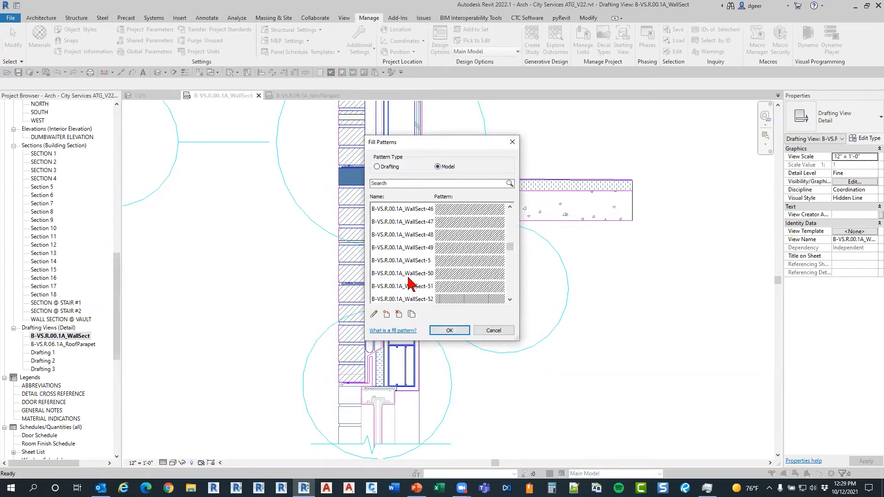
pyautogui.scroll(3, 408, 278)
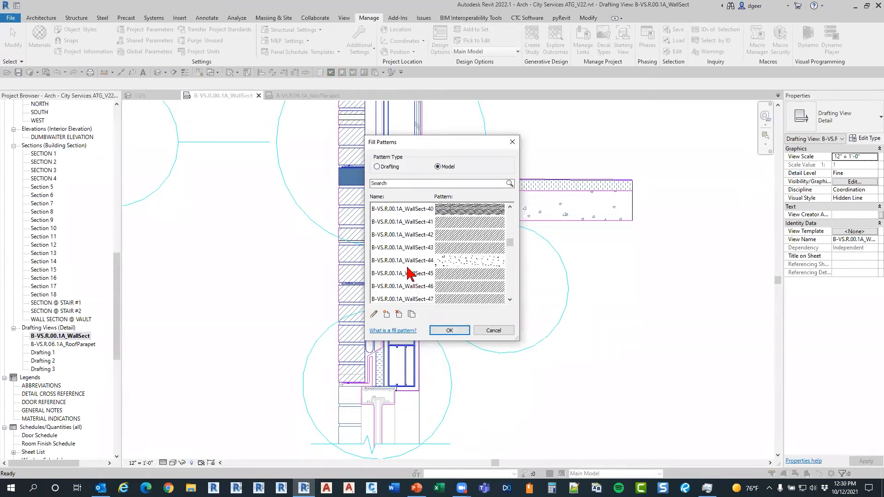
pyautogui.click(456, 236)
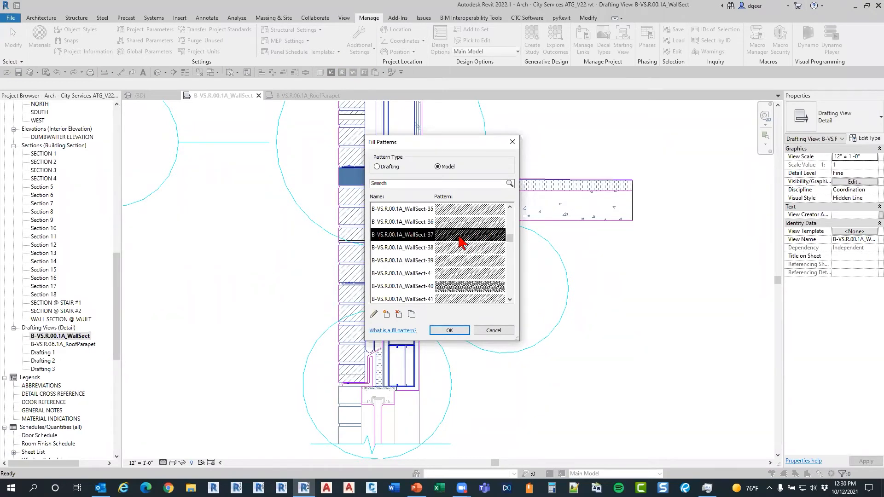
pyautogui.scroll(-10, 453, 241)
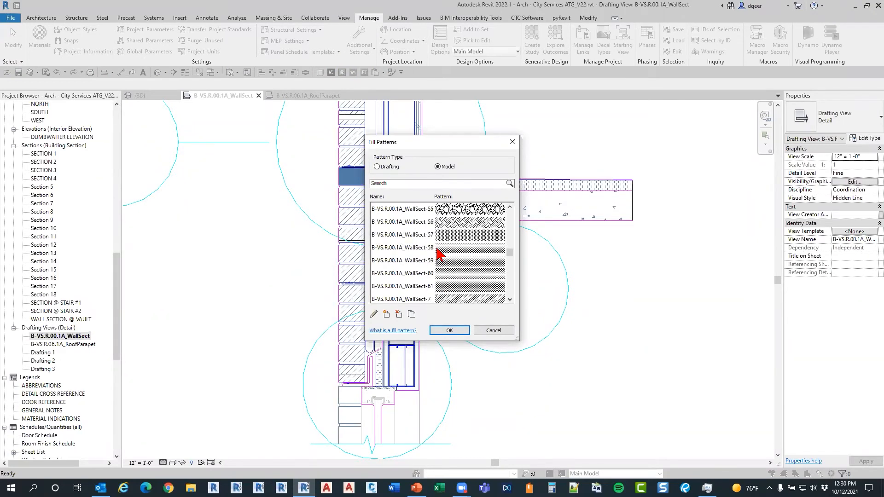
pyautogui.scroll(-10, 440, 267)
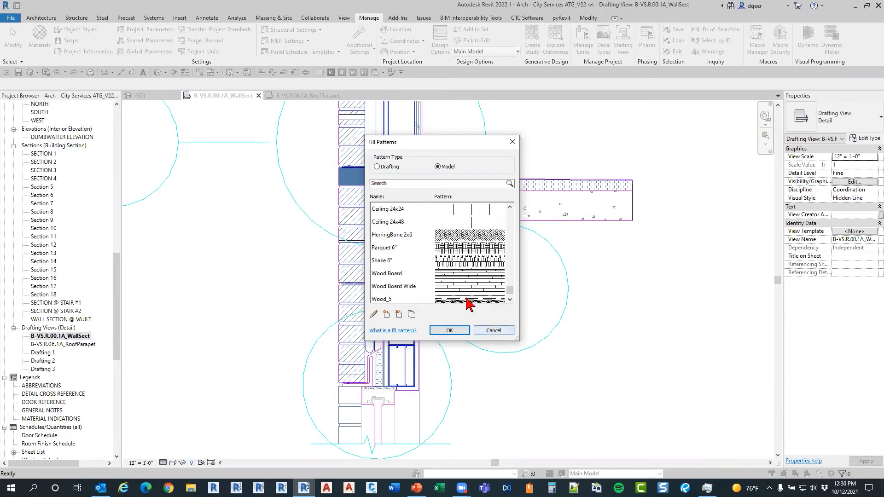
pyautogui.click(485, 335)
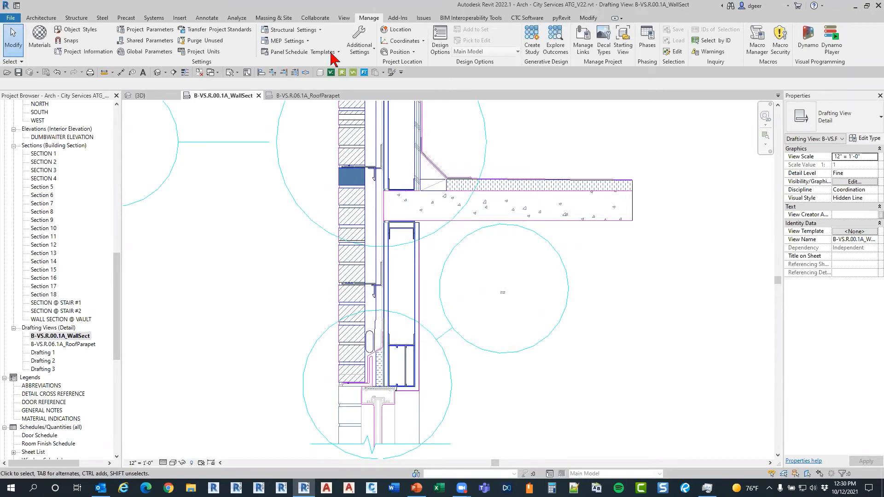
pyautogui.click(360, 46)
# Step: Reopen Type Swapper, review the existing materials and their approved marks through to the steel and tile entries, and close it
pyautogui.click(526, 18)
pyautogui.click(375, 51)
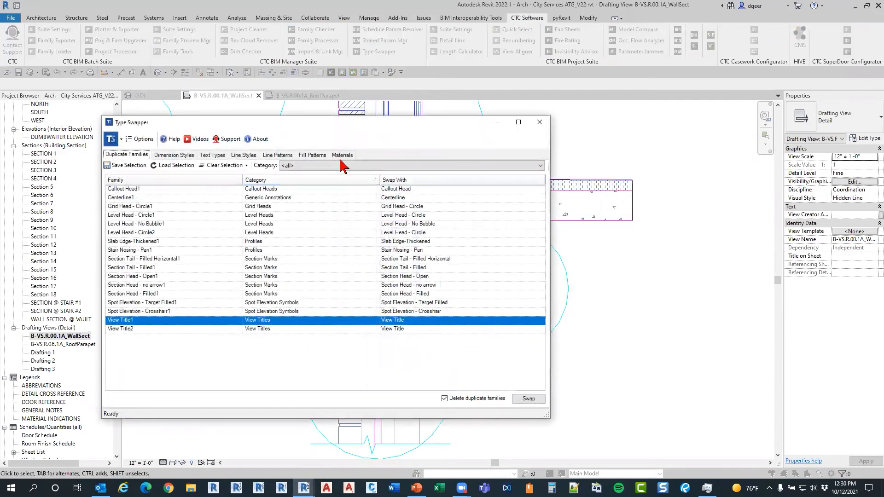
pyautogui.click(341, 155)
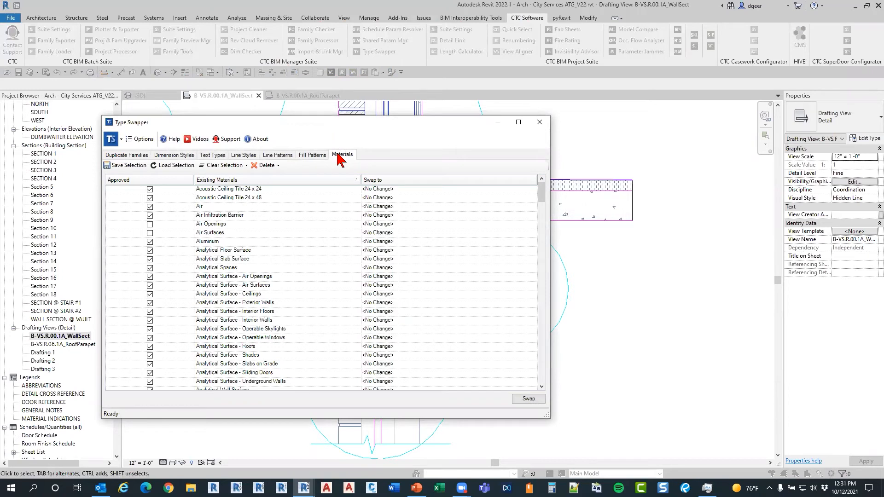
pyautogui.scroll(-15, 332, 202)
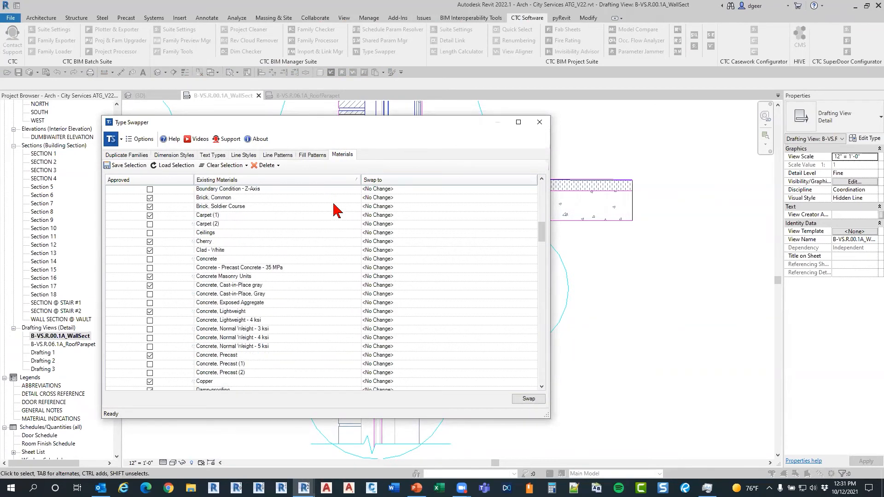
pyautogui.scroll(-8, 335, 210)
pyautogui.scroll(-10, 334, 302)
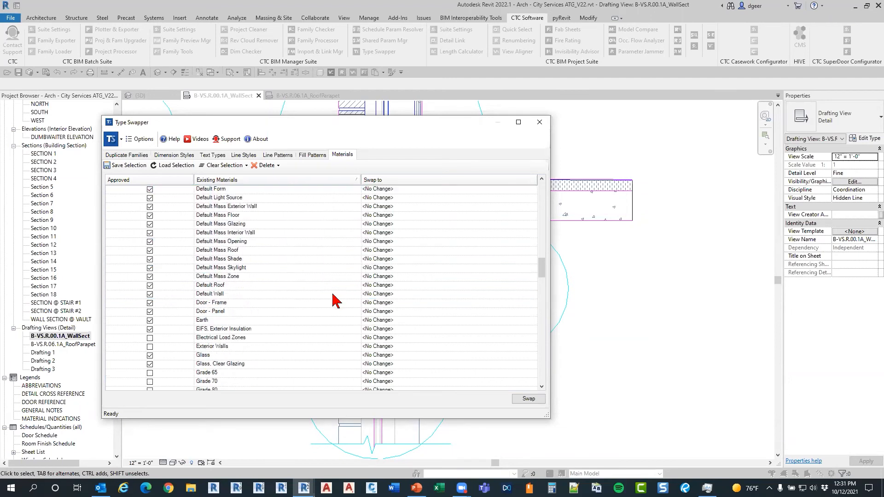
pyautogui.scroll(-15, 335, 299)
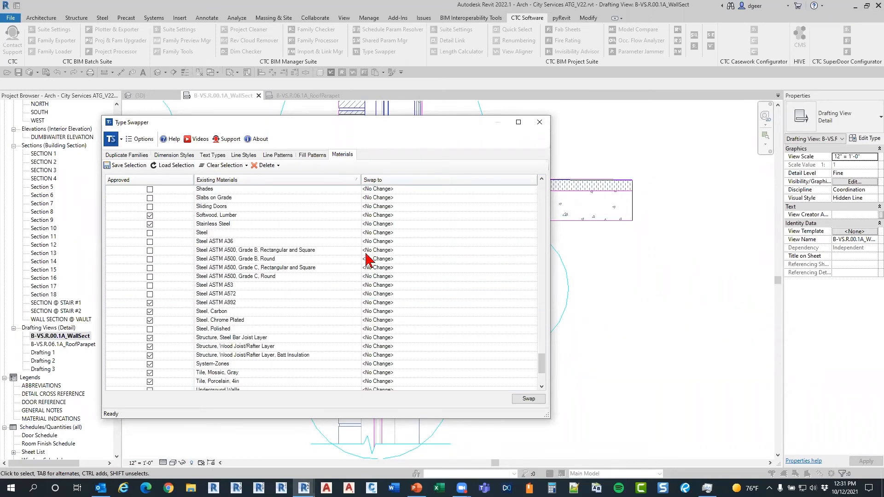
pyautogui.click(539, 122)
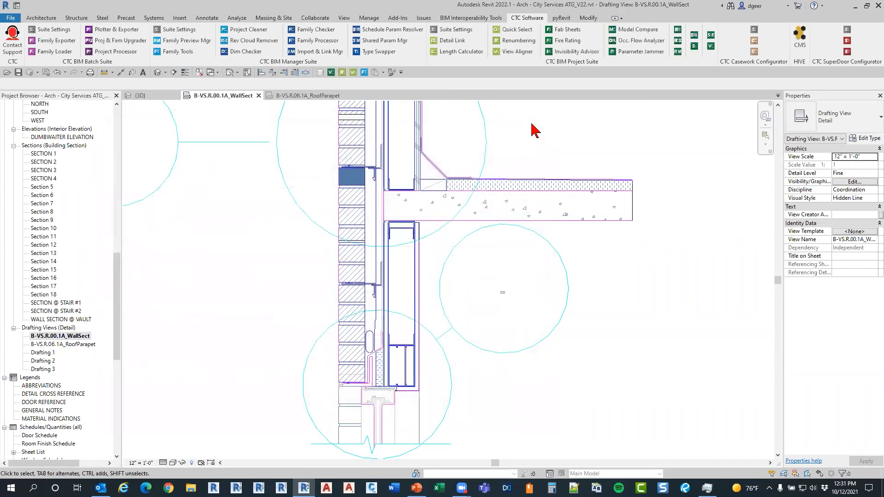
# Step: Switch to PowerPoint to present the current slide as a slide show, and return to Revit
pyautogui.hotkey('alt', 'Tab')
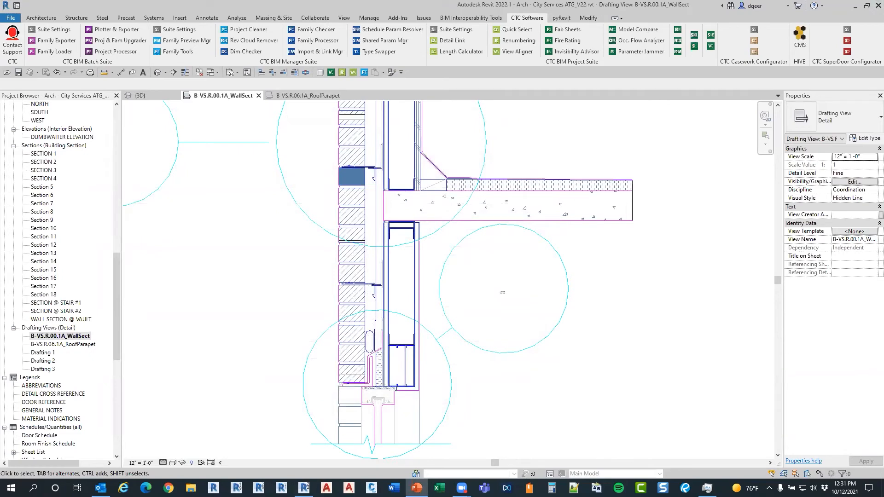
pyautogui.hotkey('shift', 'F5')
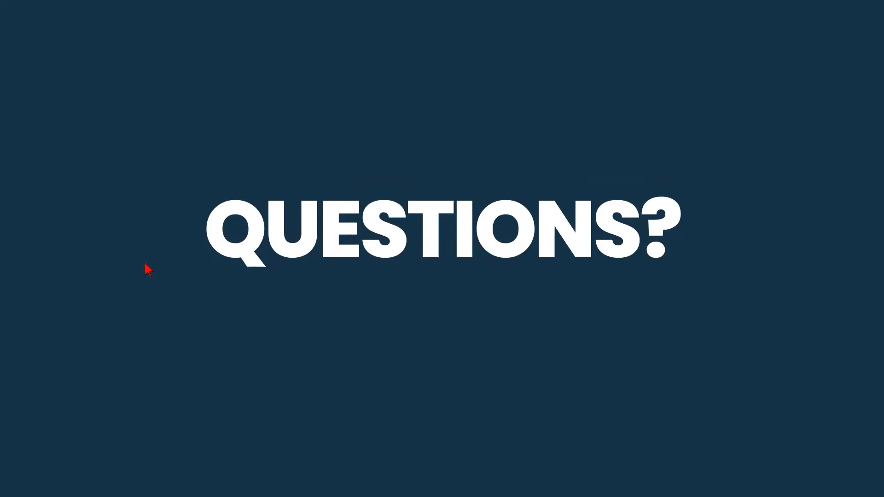
pyautogui.hotkey('alt', 'Tab')
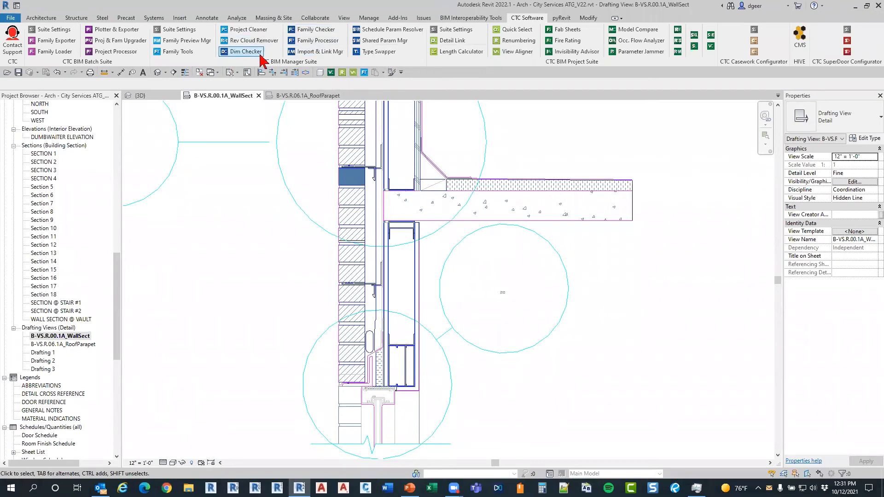
# Step: Open Project Cleaner and expand its views, schedules, legends and view templates to review what can be removed
pyautogui.click(260, 30)
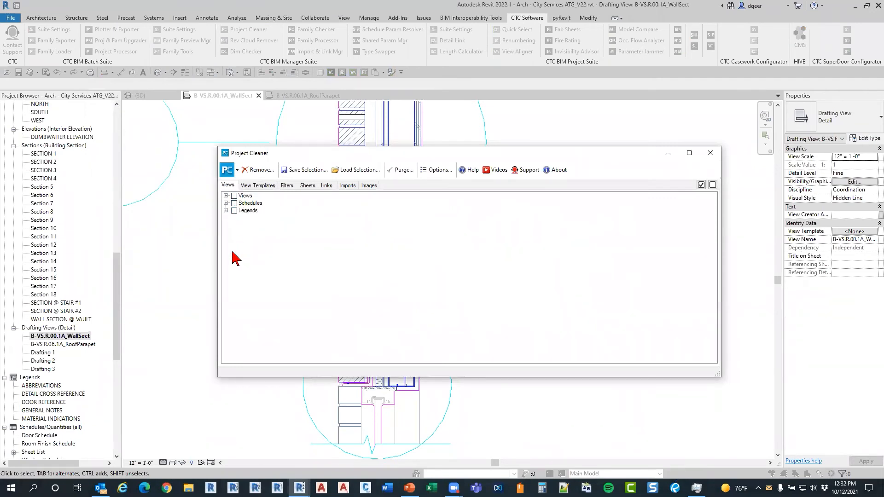
pyautogui.click(226, 210)
pyautogui.click(226, 203)
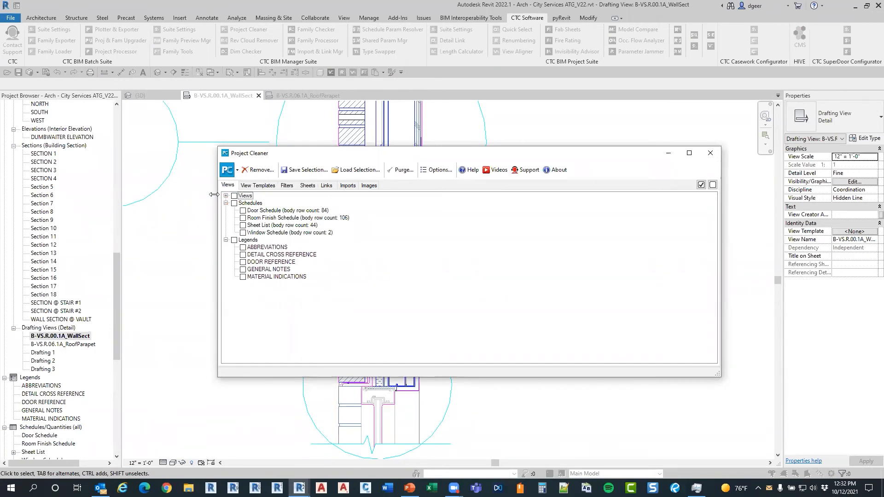
pyautogui.click(226, 196)
pyautogui.click(245, 187)
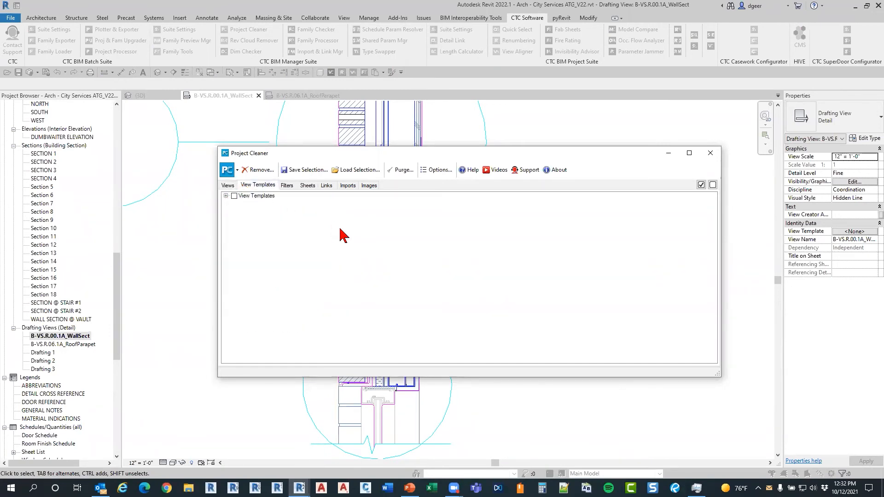
pyautogui.click(226, 196)
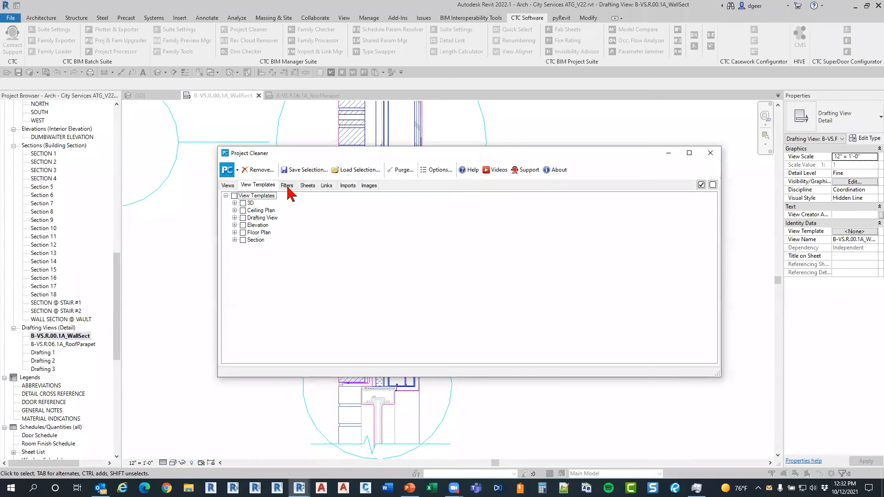
# Step: Review the filters, sheets, links, imports and images in Project Cleaner and close it without removing anything
pyautogui.click(288, 186)
pyautogui.click(309, 186)
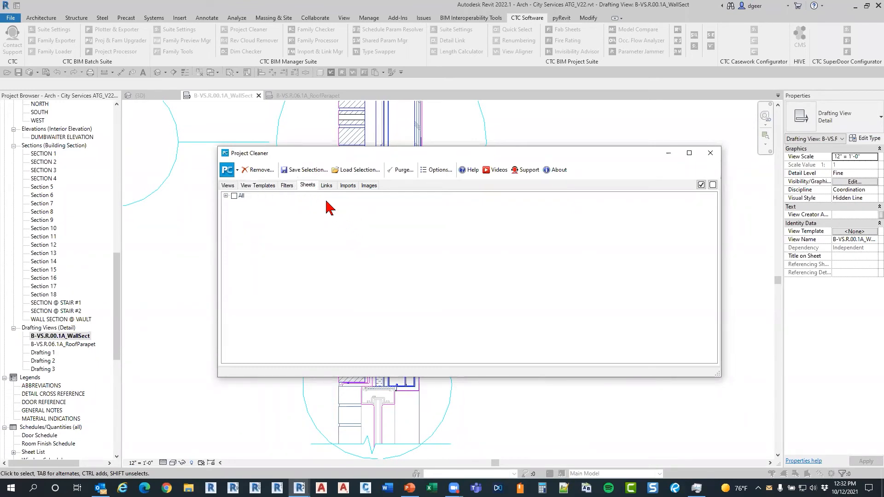
pyautogui.click(325, 186)
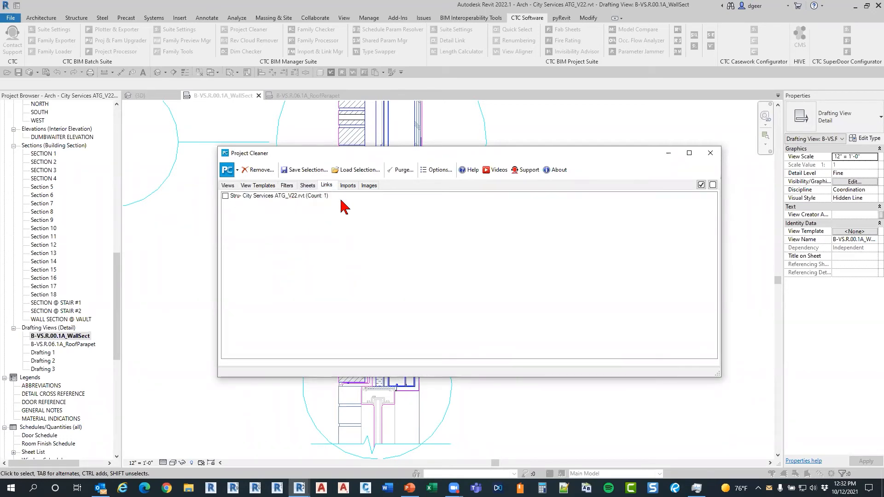
pyautogui.click(350, 189)
pyautogui.click(369, 187)
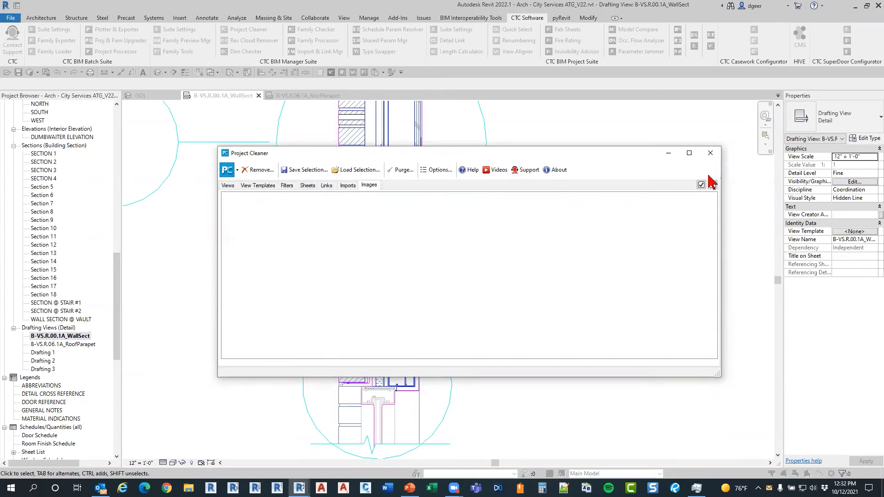
pyautogui.click(710, 153)
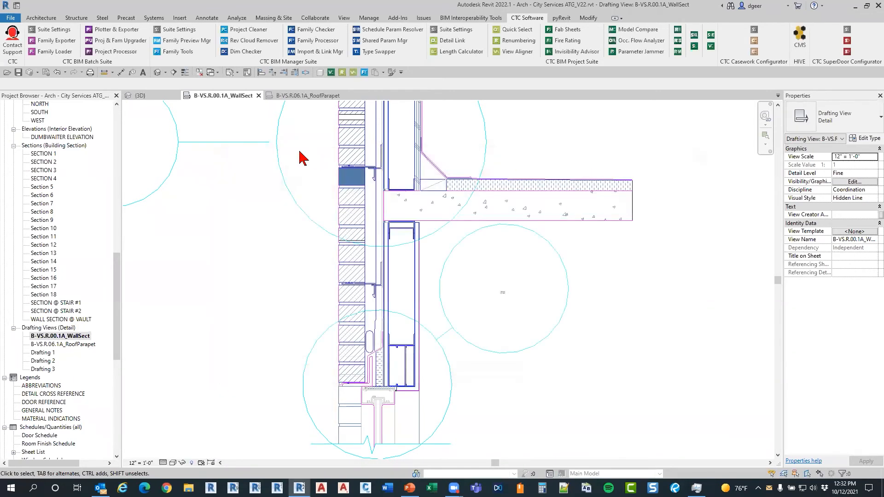
# Step: Review the linked Revit file in Import and Link Manager and the selection criteria in Quick Select, closing both without changes
pyautogui.click(321, 51)
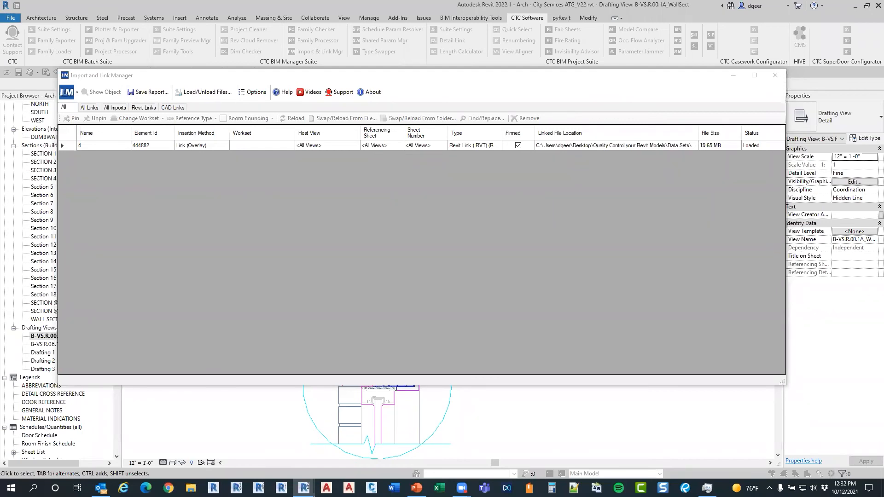
pyautogui.click(775, 75)
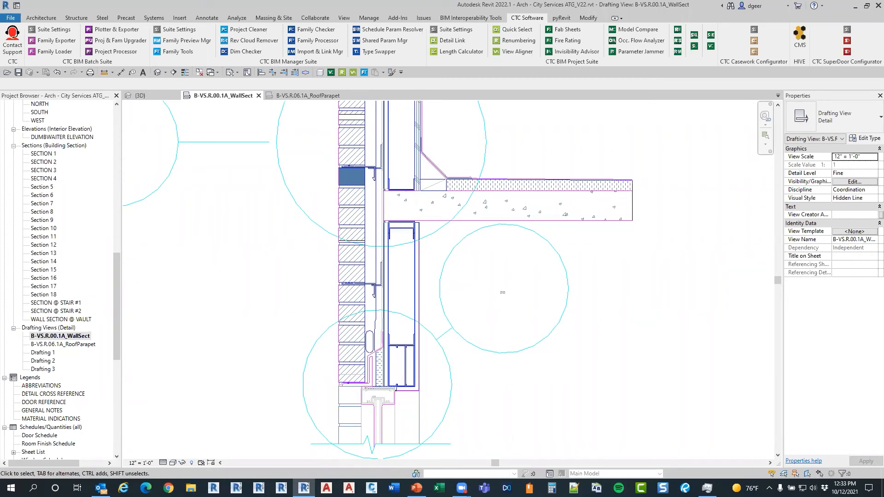
pyautogui.click(503, 26)
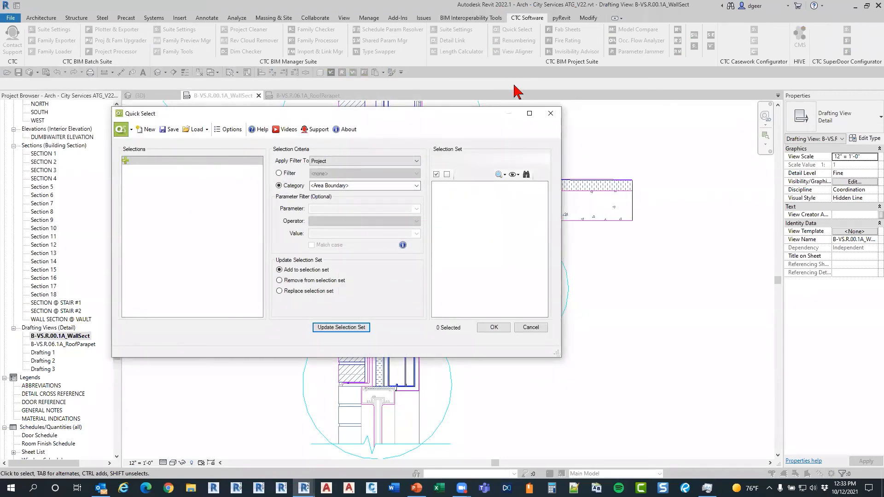
pyautogui.click(544, 115)
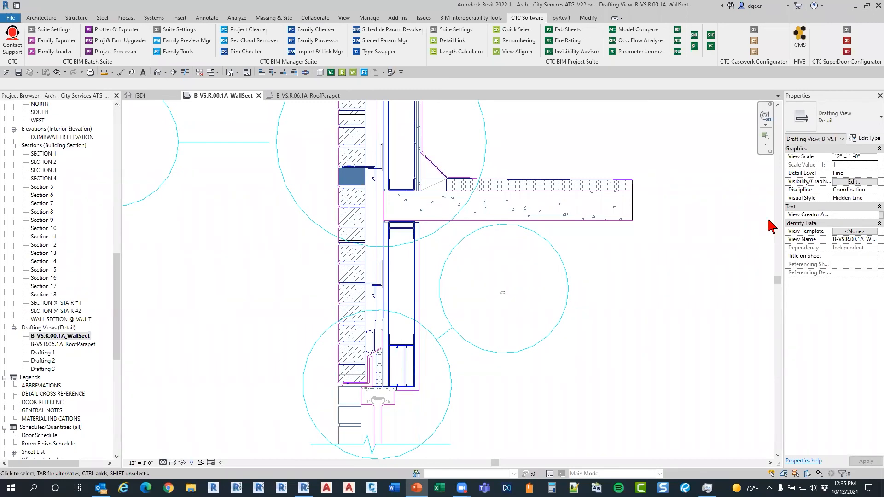
pyautogui.click(363, 72)
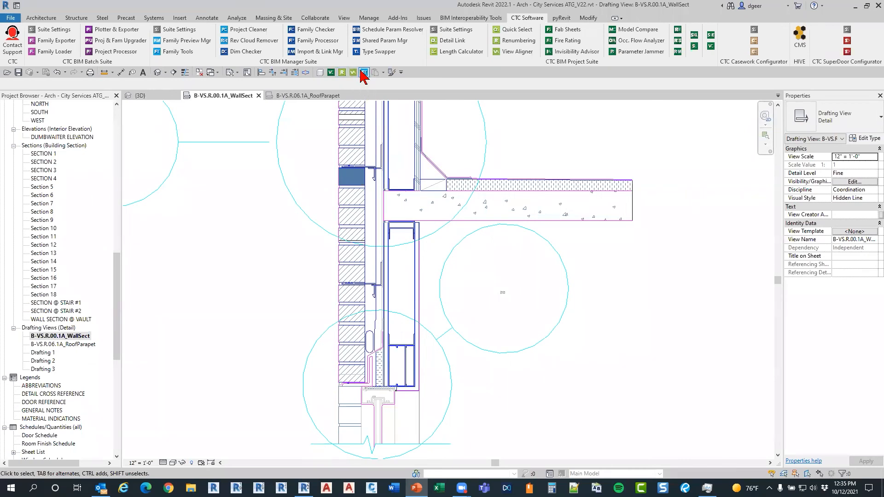
pyautogui.click(364, 73)
# Step: Switch to PowerPoint, present the slide show from the Questions slide and advance to the ATG social media slide
pyautogui.hotkey('shift', 'F5')
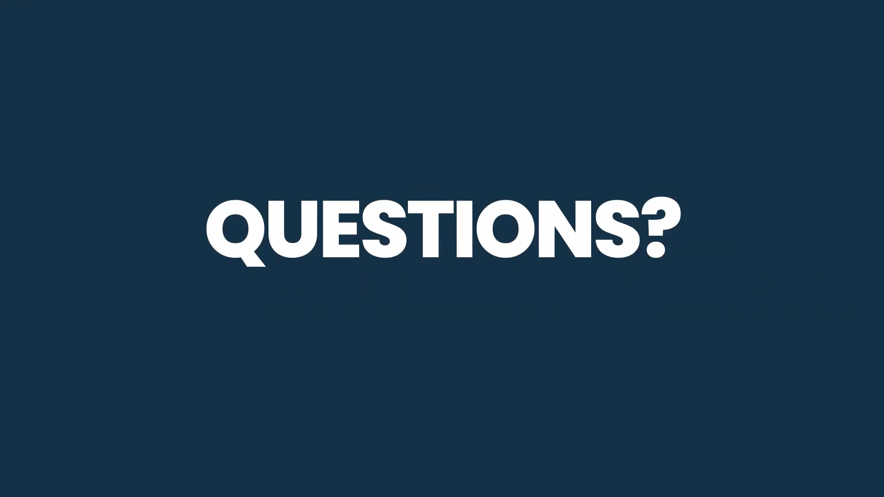
pyautogui.press('Right')
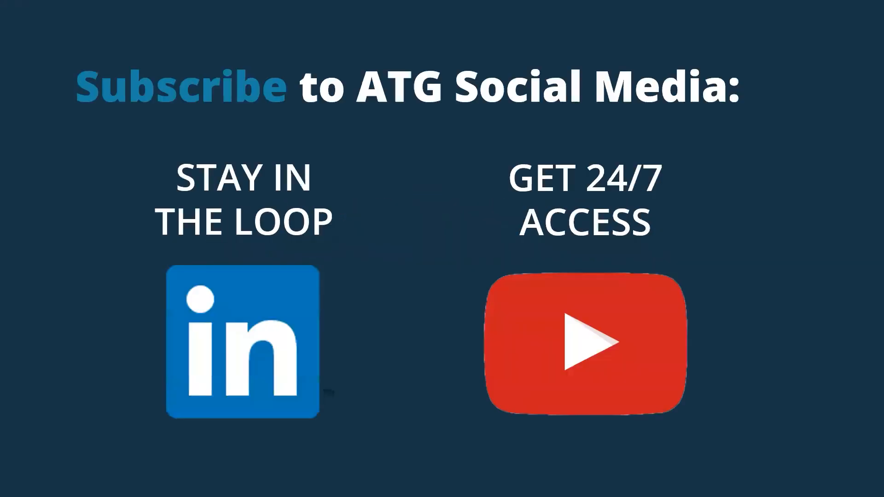